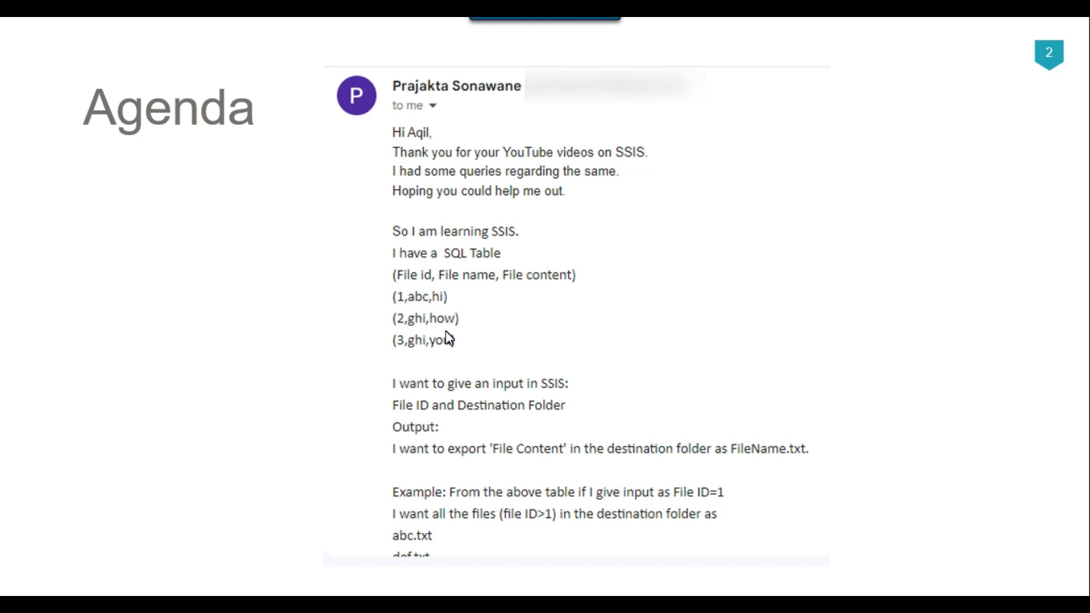
Switch from the slides to SQL Server Management Studio and run the truncate statement on the mydata table.
key(Escape)
key(alt+Tab)
click(420, 158)
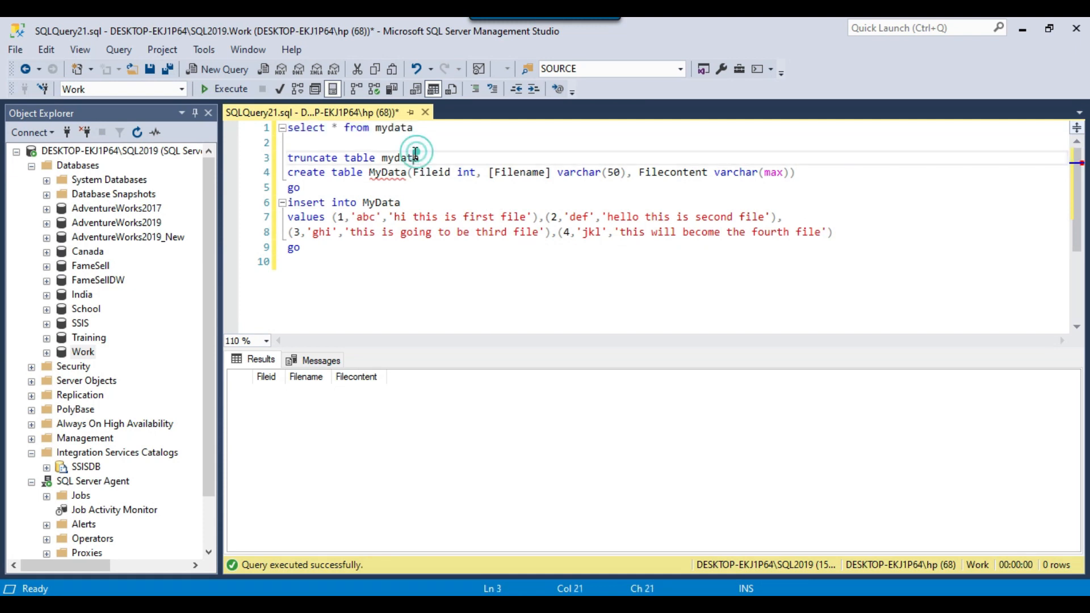
double_click(387, 161)
Run the insert statement that adds the four sample file rows to MyData, and query all rows of the table.
drag(342, 272, 272, 202)
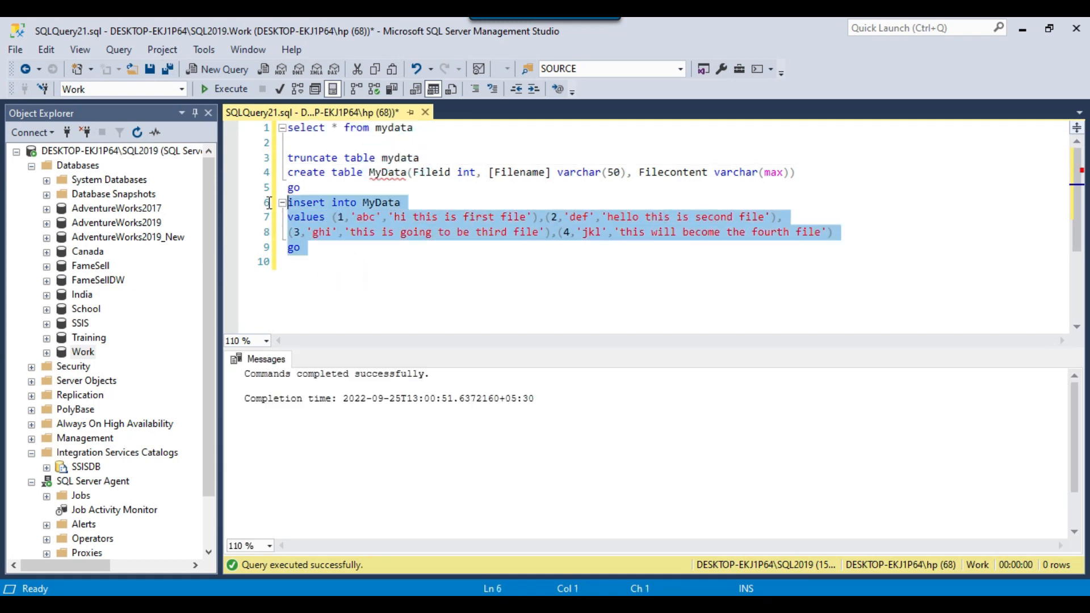
click(225, 88)
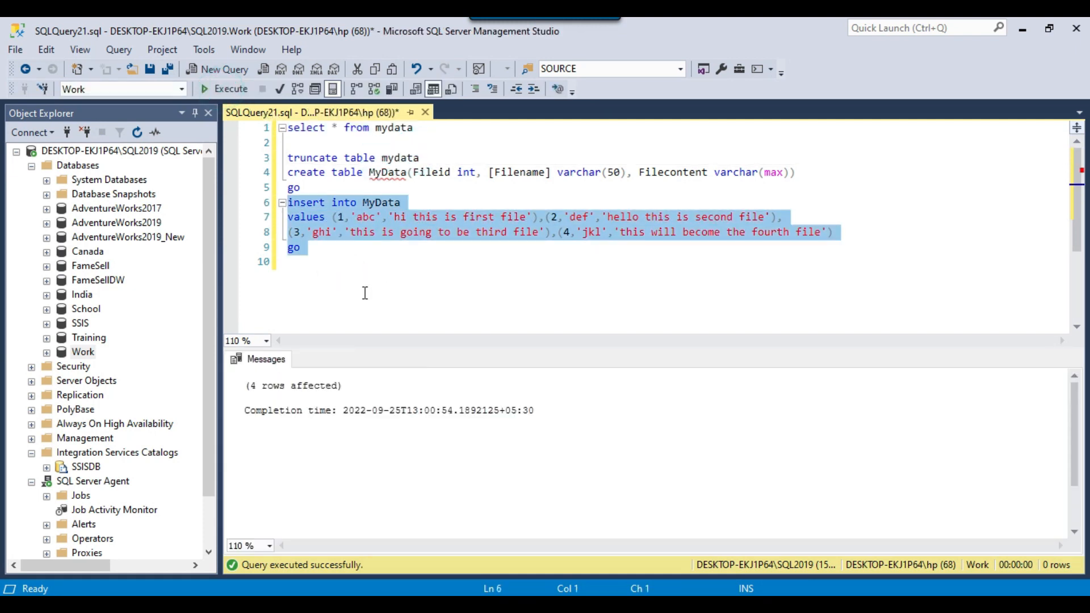
click(393, 295)
drag(420, 127, 287, 127)
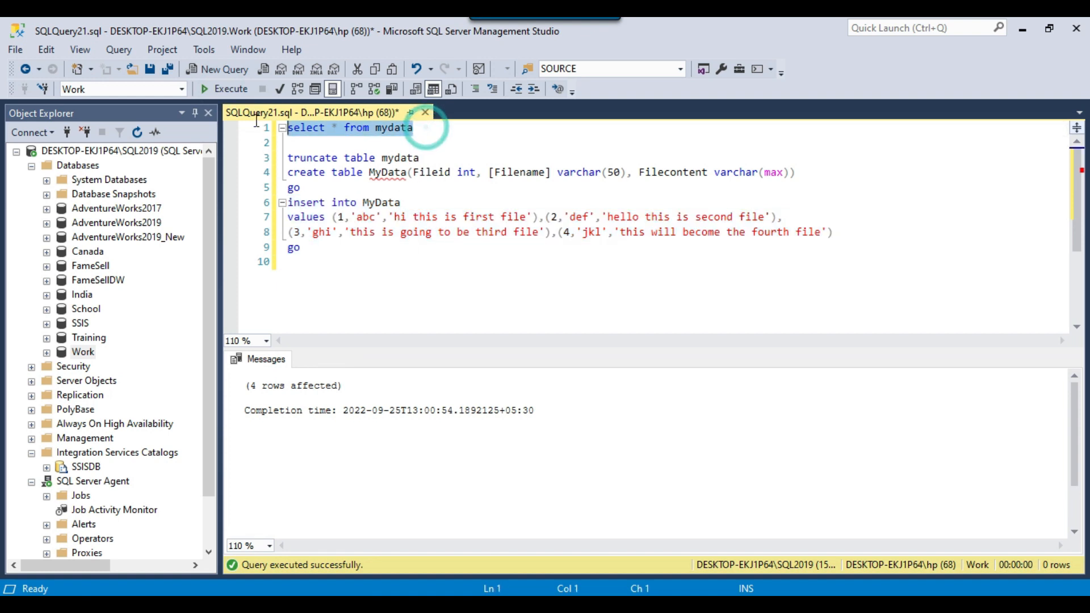
click(224, 89)
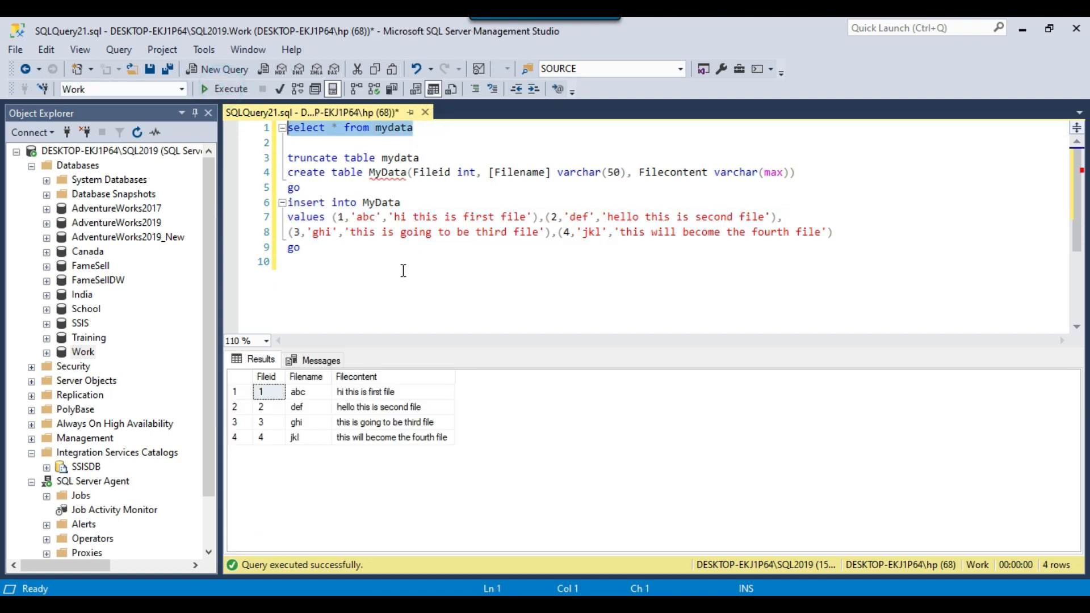
Examine the Fileid, Filename and Filecontent values row by row and column by column in the query results.
click(304, 407)
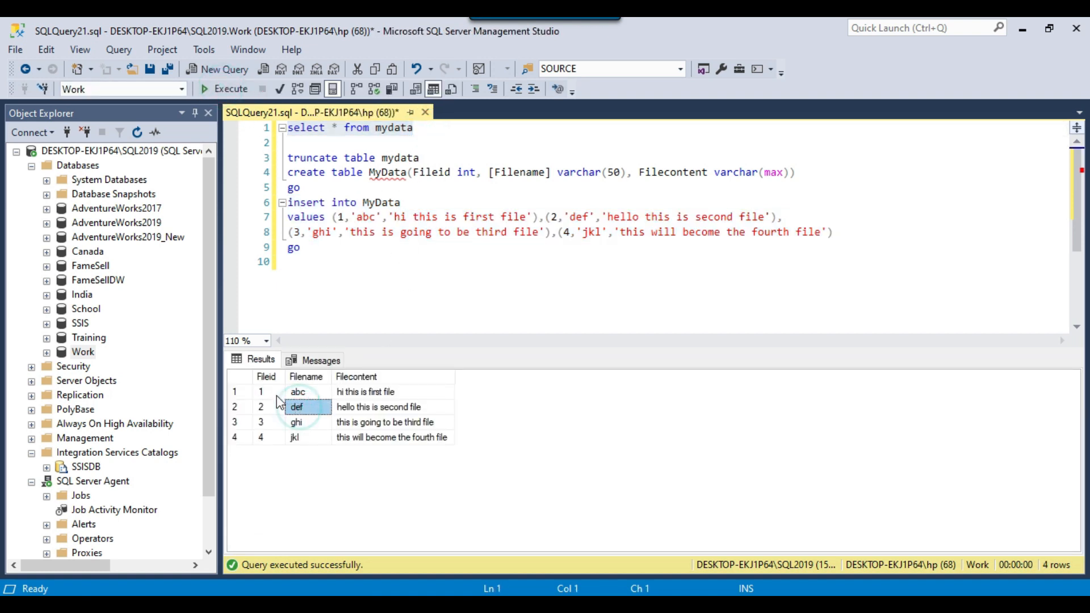
click(317, 390)
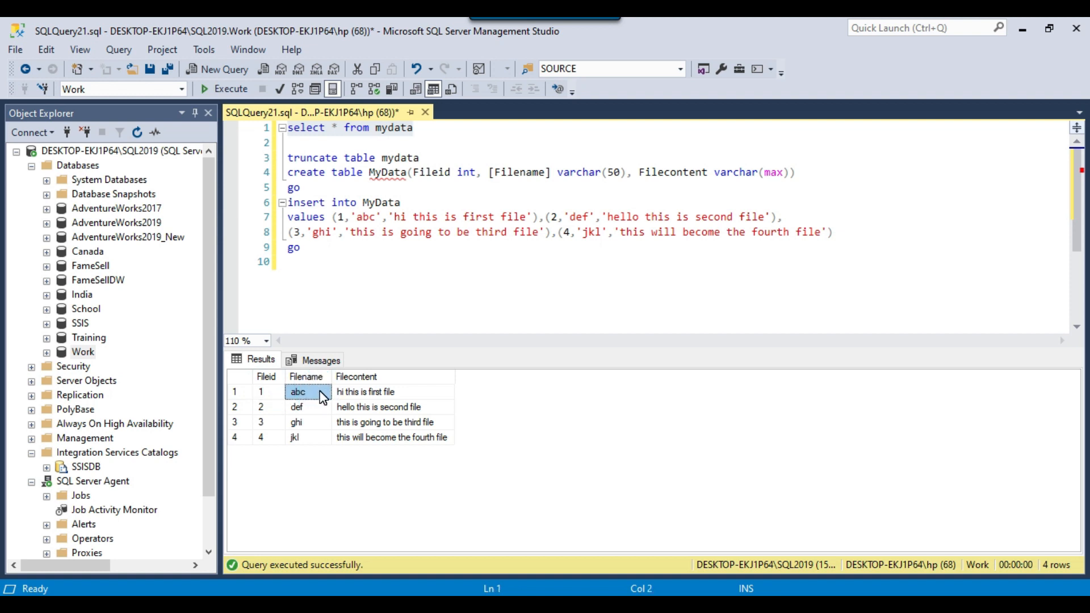
click(400, 393)
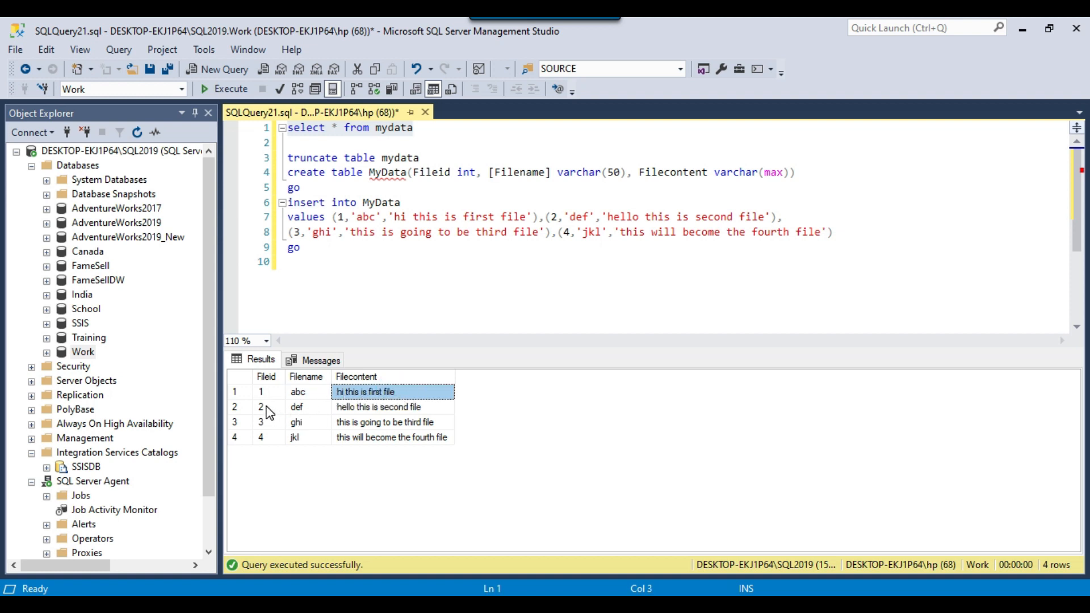
click(273, 410)
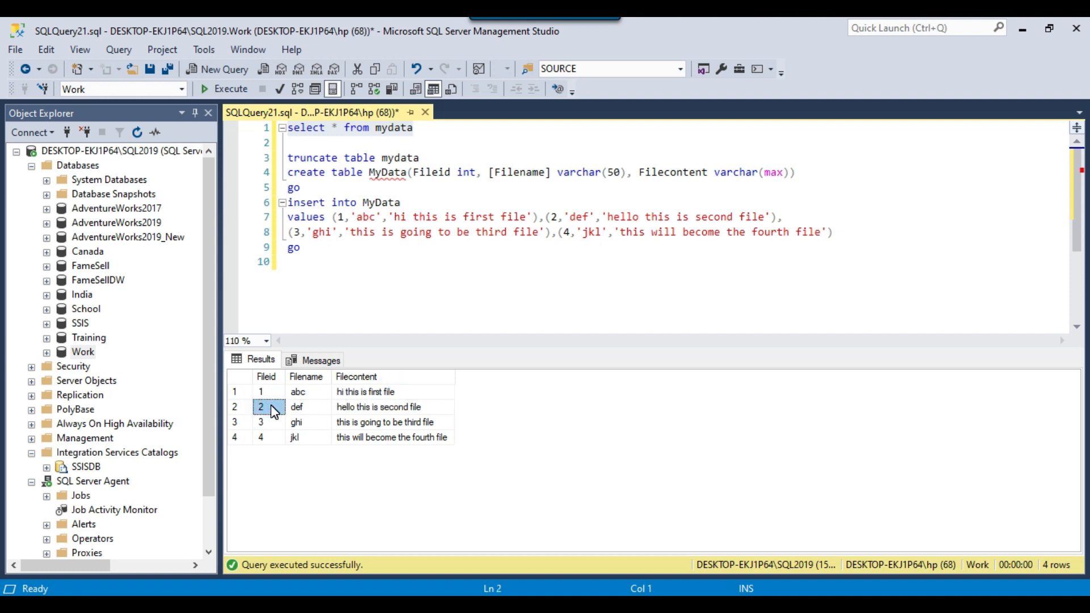
mouse_move(273, 410)
mouse_down()
mouse_move(274, 438)
mouse_move(274, 417)
mouse_up()
click(315, 406)
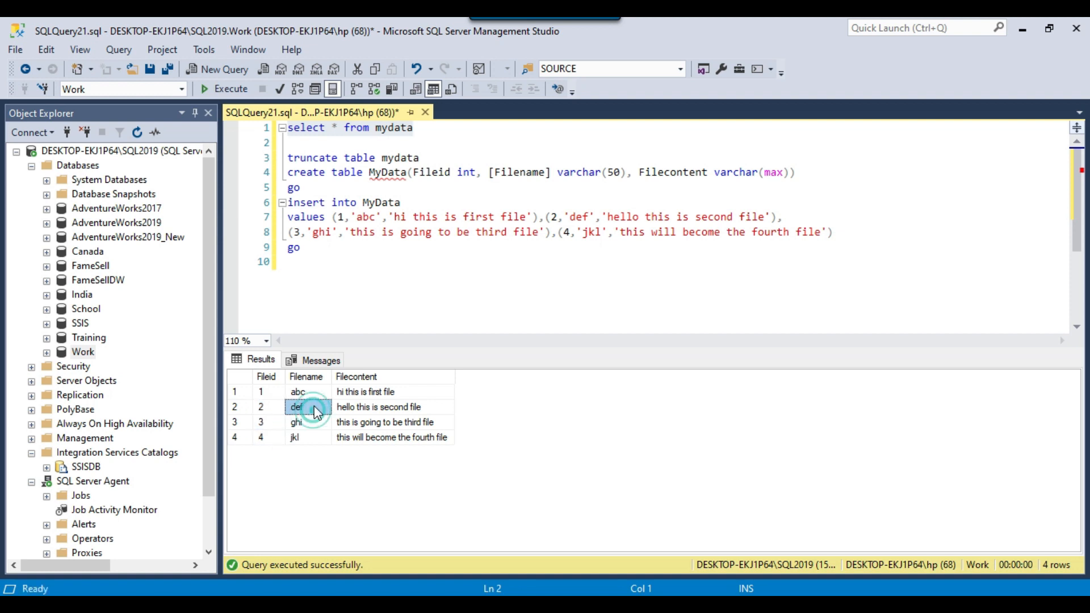
click(304, 419)
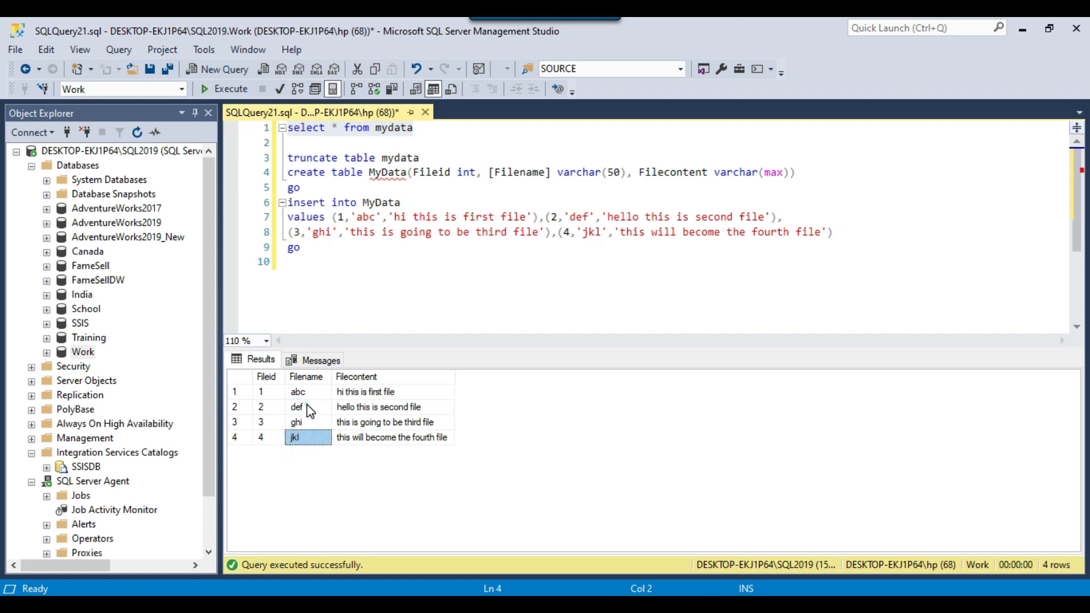
drag(307, 405, 301, 436)
click(359, 407)
click(314, 406)
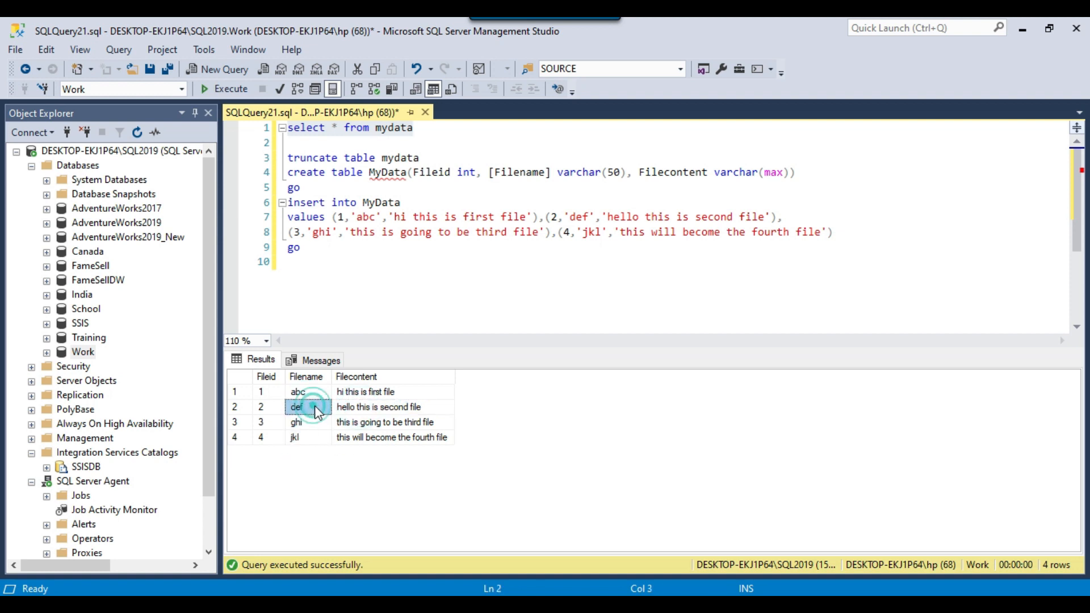
click(366, 408)
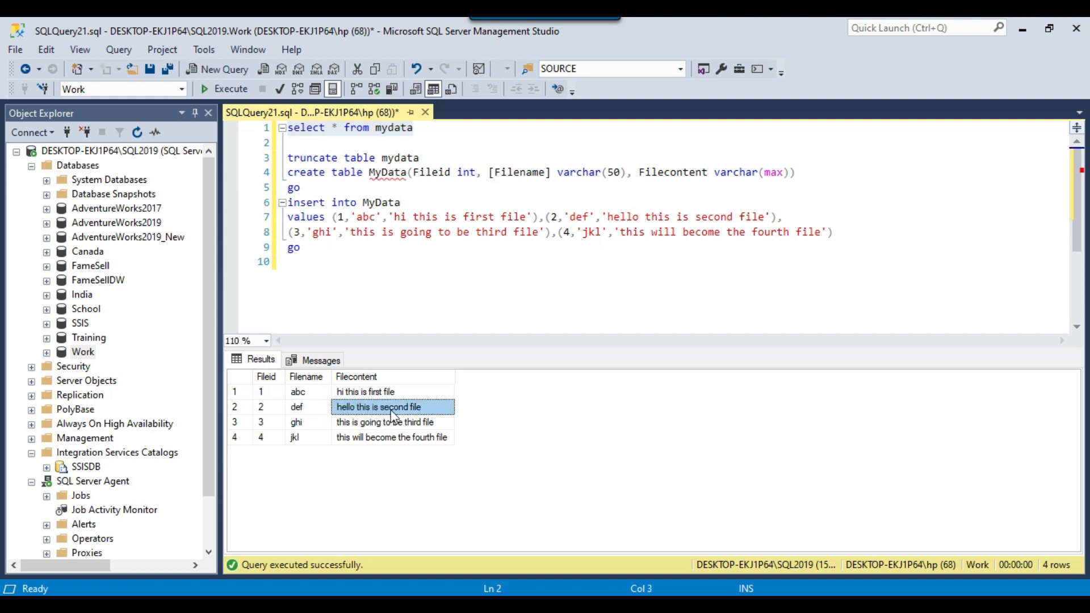
click(310, 430)
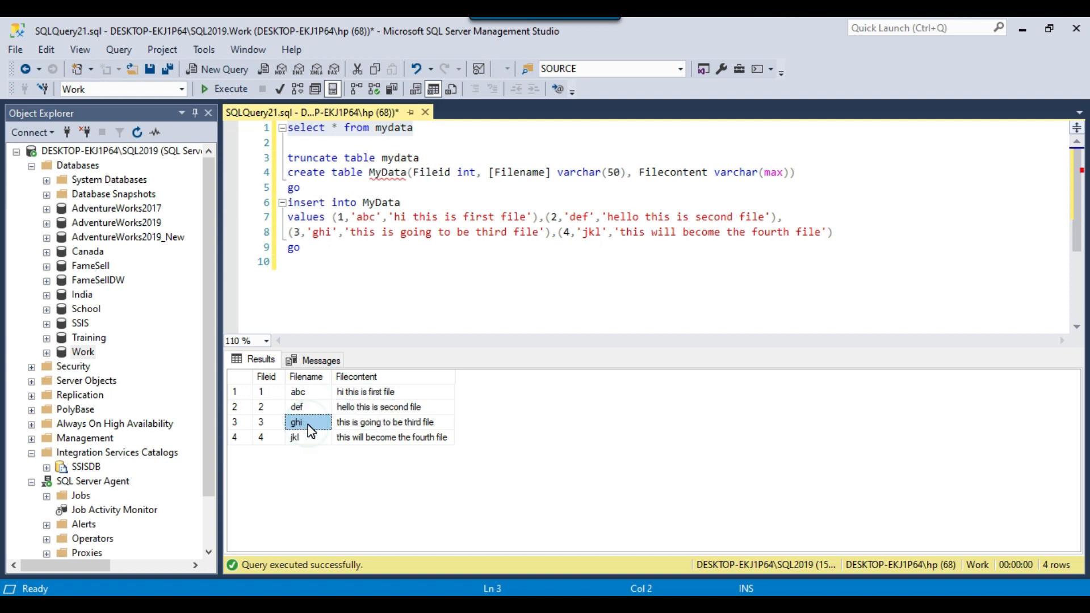
click(377, 425)
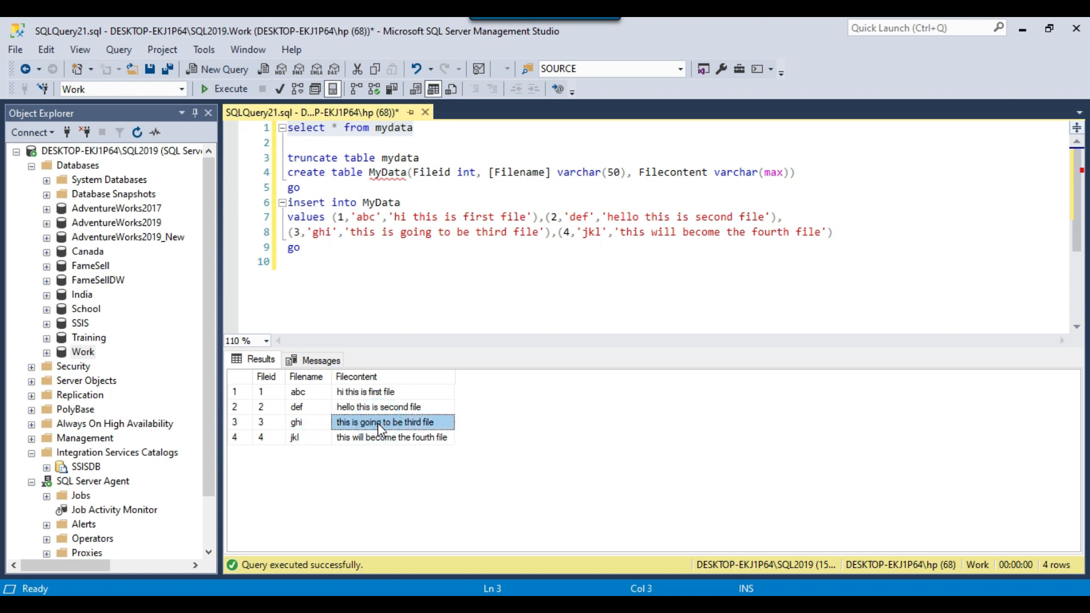
click(305, 425)
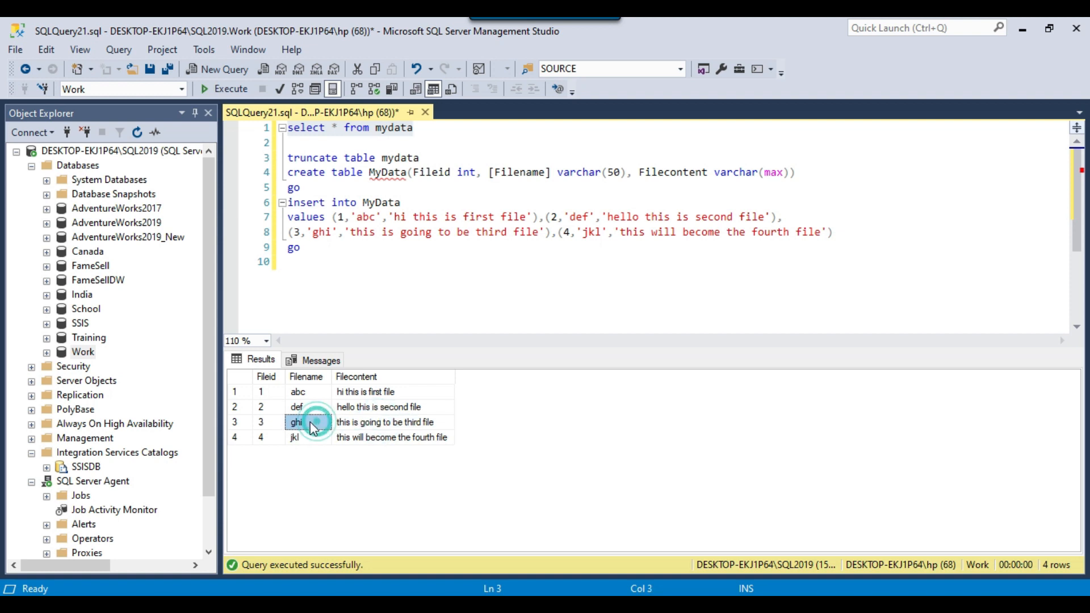
click(364, 437)
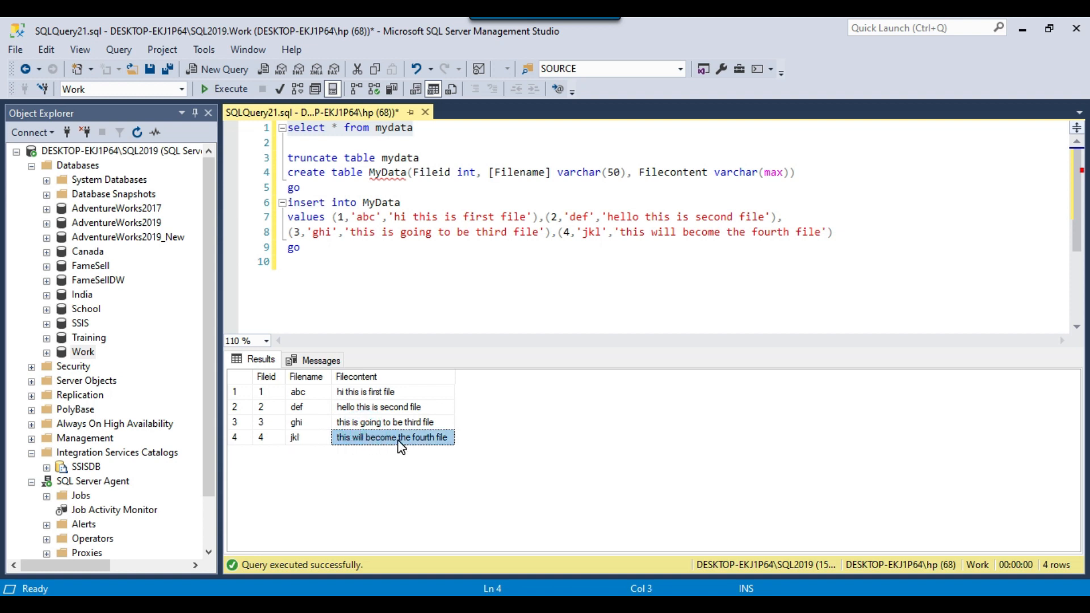
drag(409, 391, 397, 443)
drag(307, 391, 312, 438)
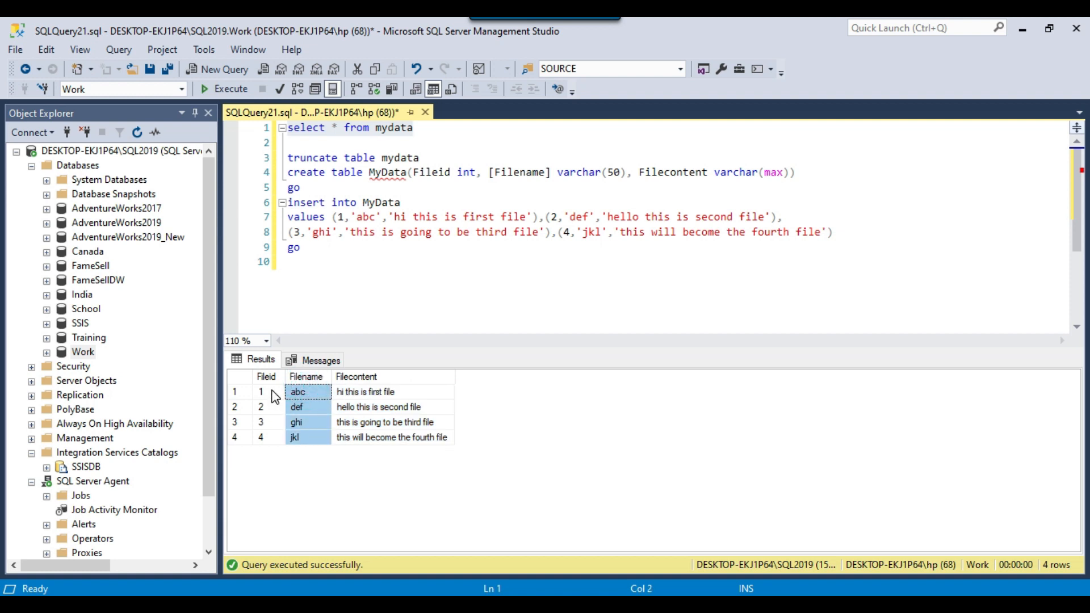
drag(271, 391, 273, 437)
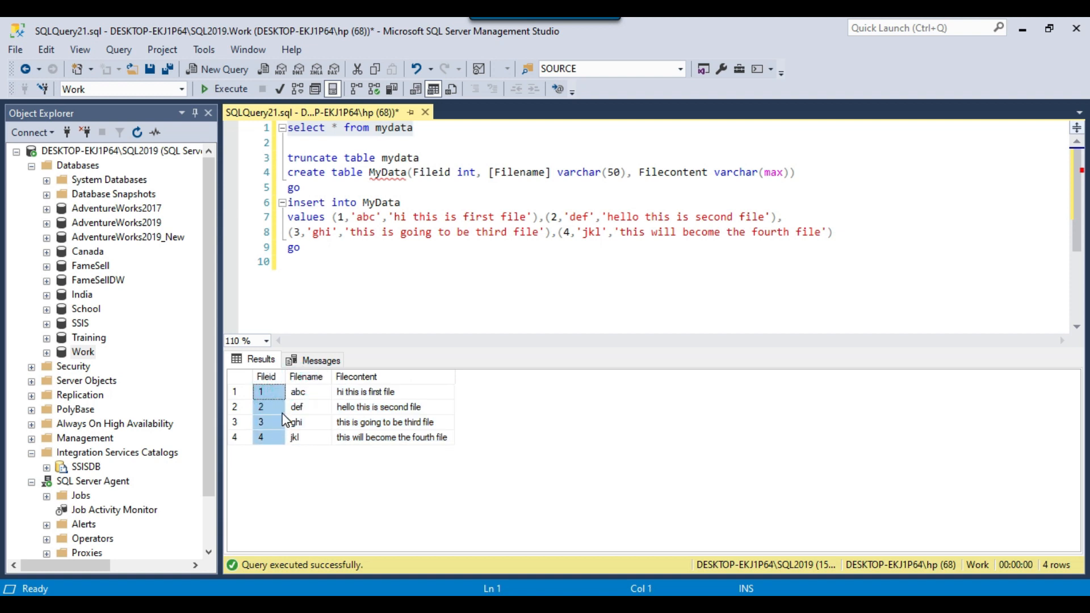
click(281, 407)
click(287, 434)
drag(274, 415, 399, 438)
Add the query "select FileName from Mydata where FileId >= 1" at the end of the script and run only that line.
click(477, 256)
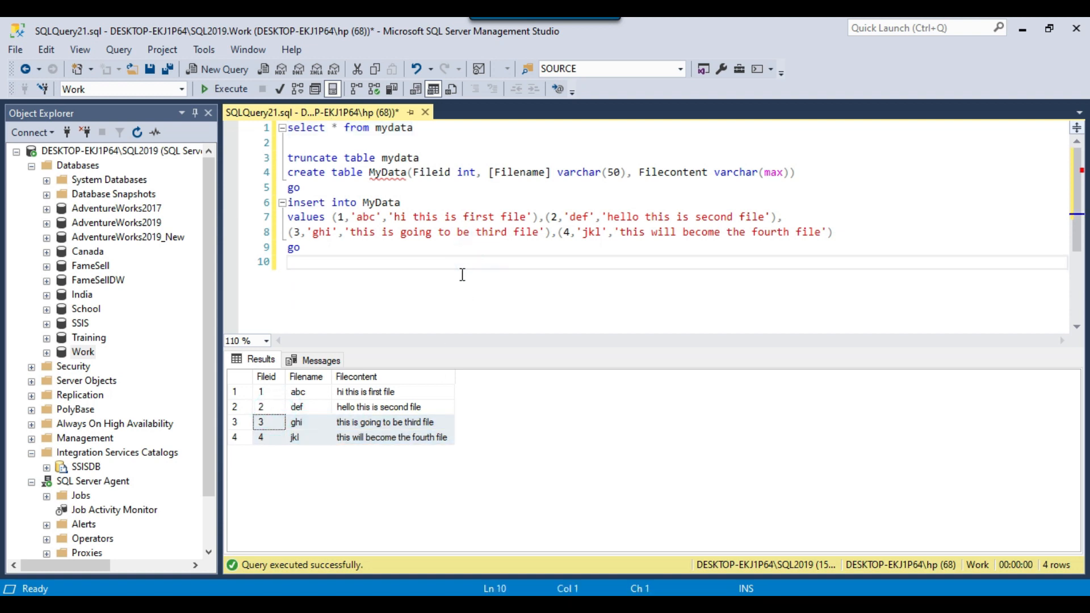
text(select)
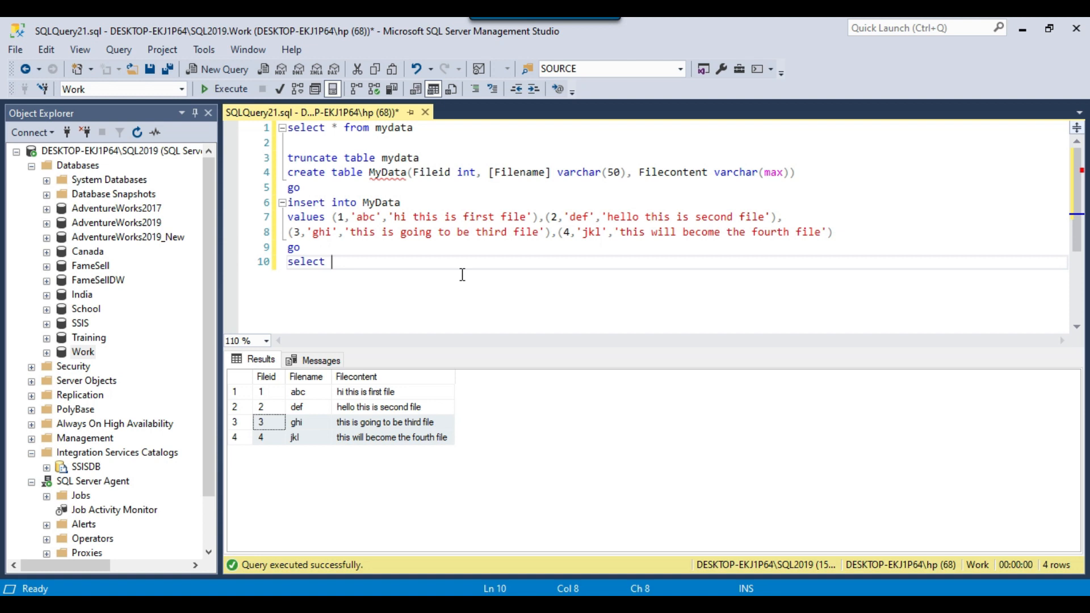
text( File)
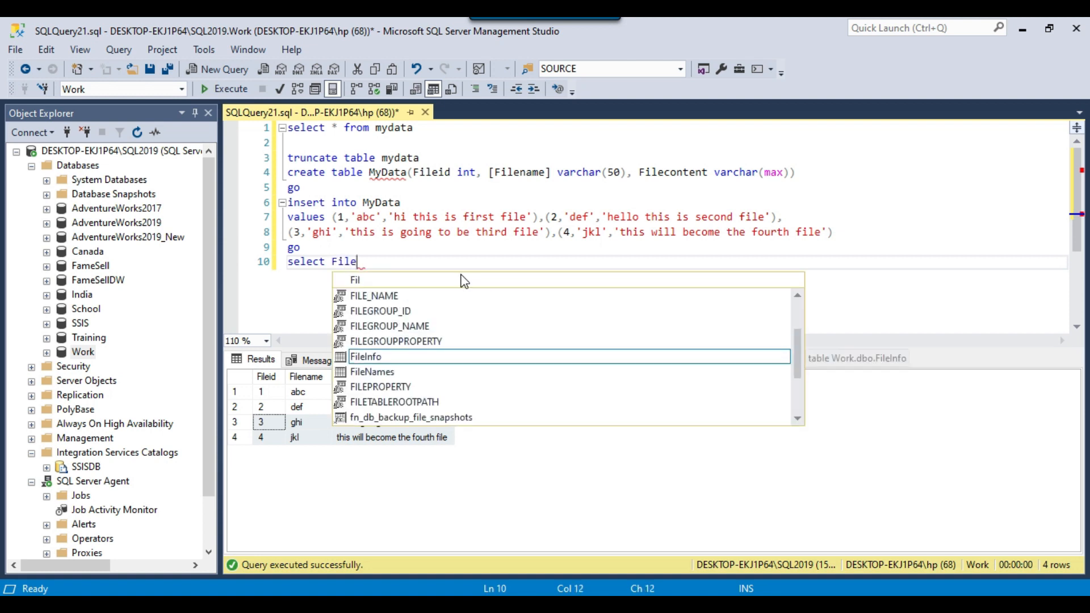
text(Name from )
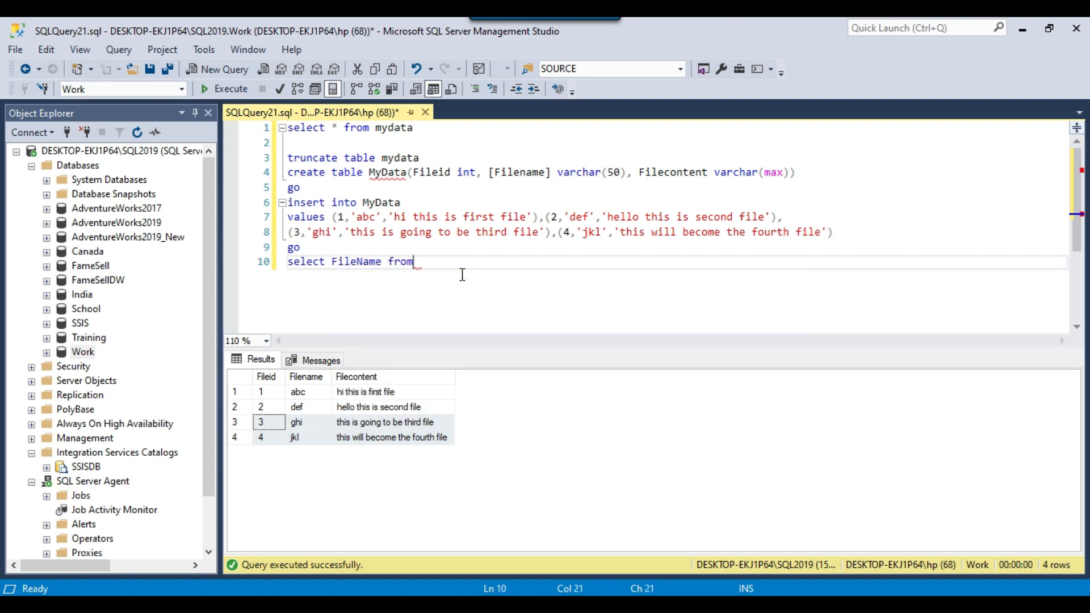
text(Mydata where FileId =>)
key(BackSpace)
key(BackSpace)
text(>= )
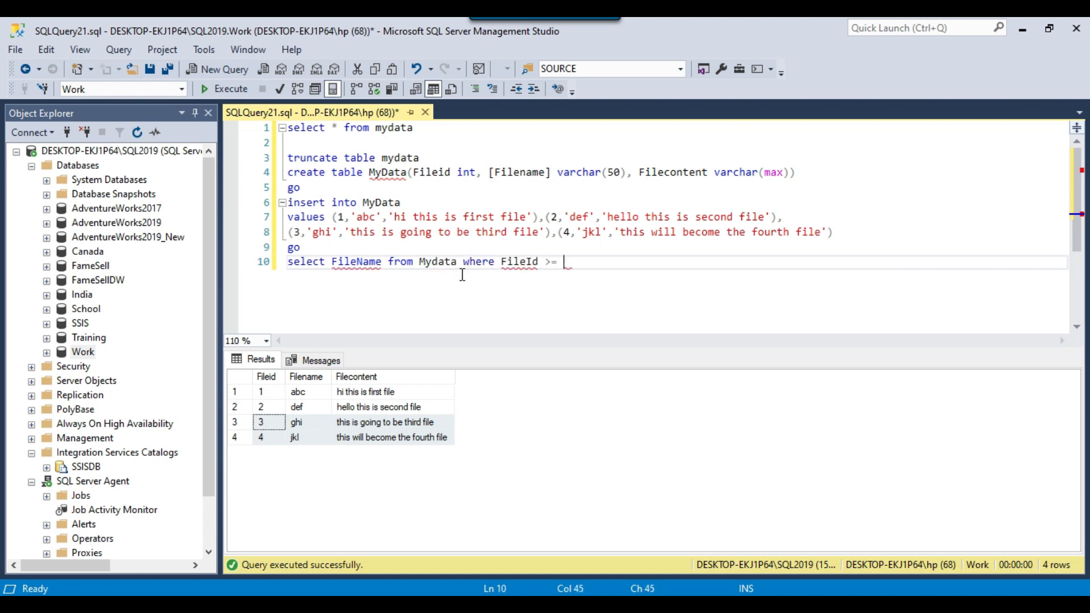
text(1)
key(shift+Home)
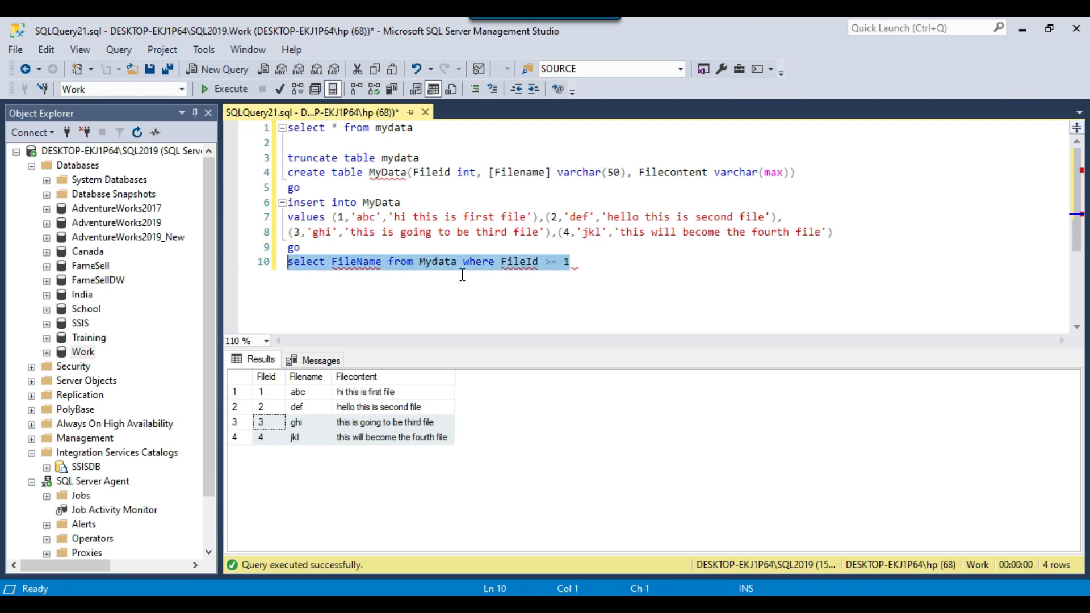
key(F5)
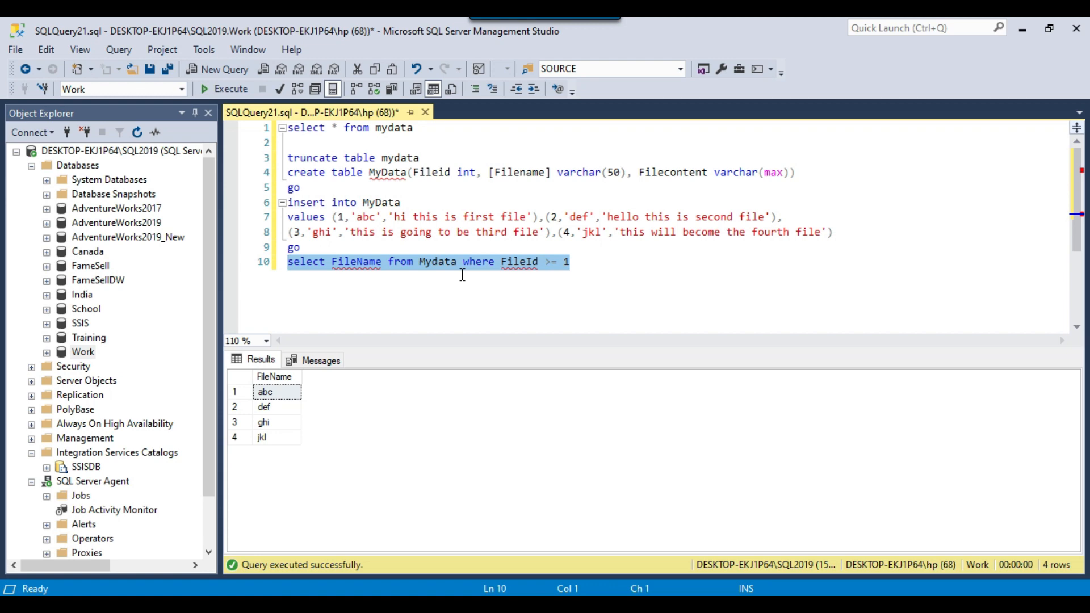
click(617, 270)
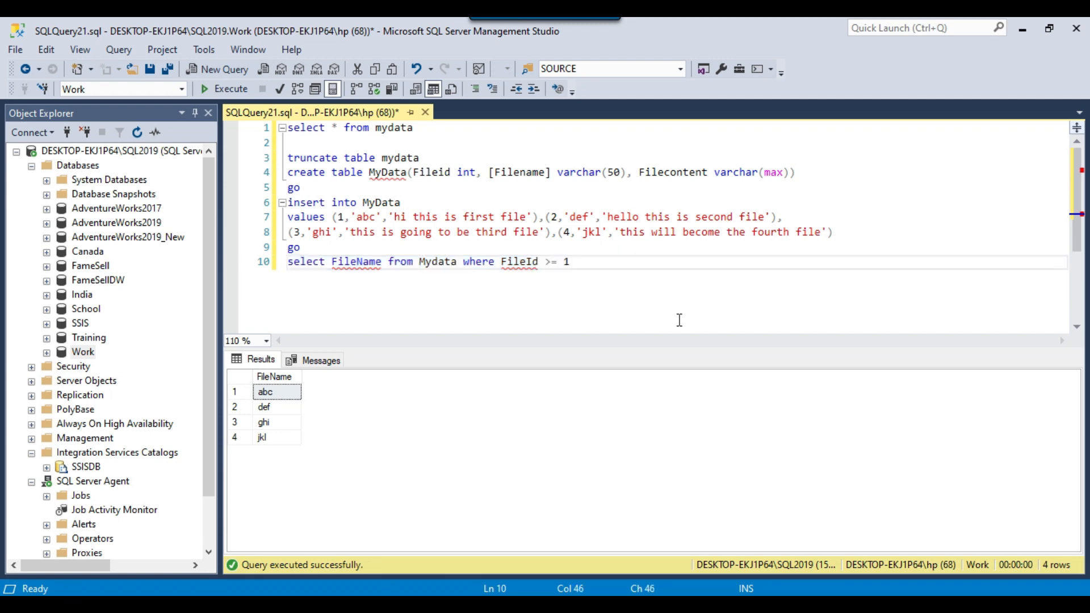
Switch to the SSIS package in Visual Studio and add a package variable named Id of type Int32 with value 0.
key(alt+Tab)
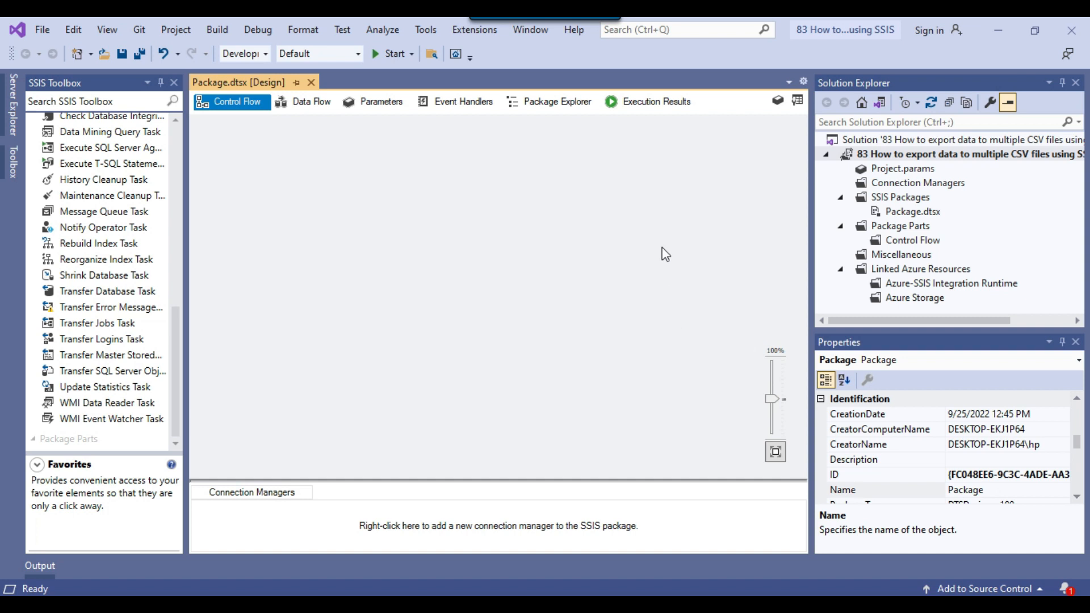
click(777, 102)
click(37, 354)
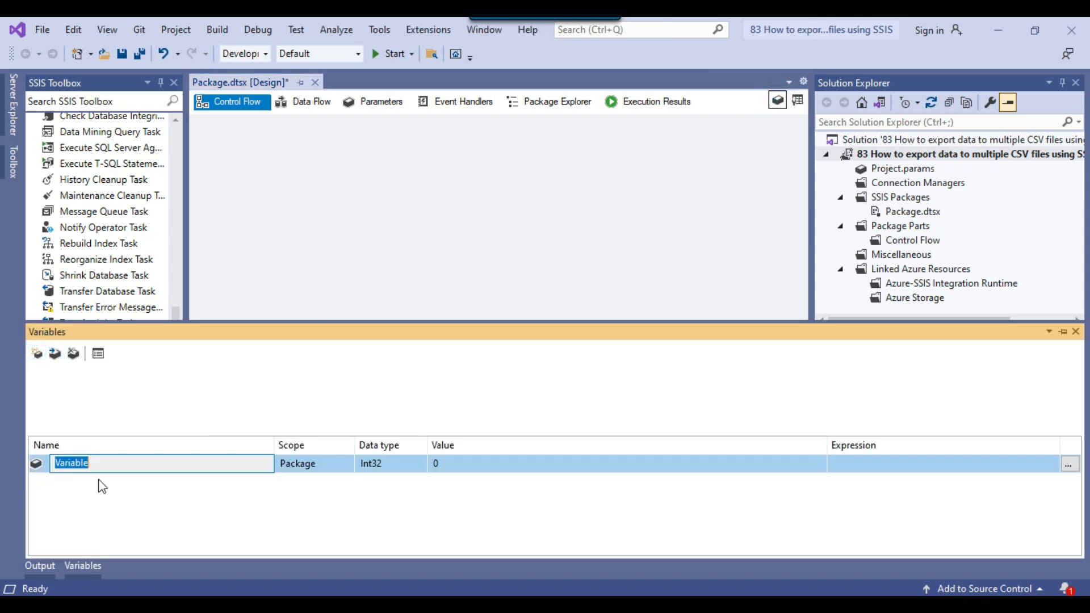
double_click(117, 463)
key(BackSpace)
text(Id)
key(Return)
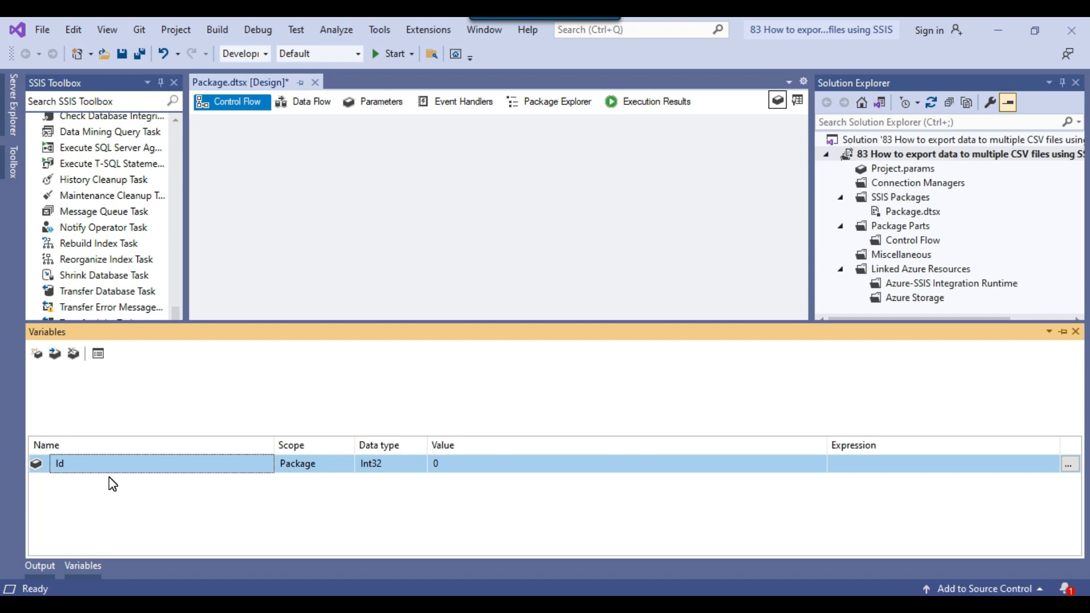
click(524, 463)
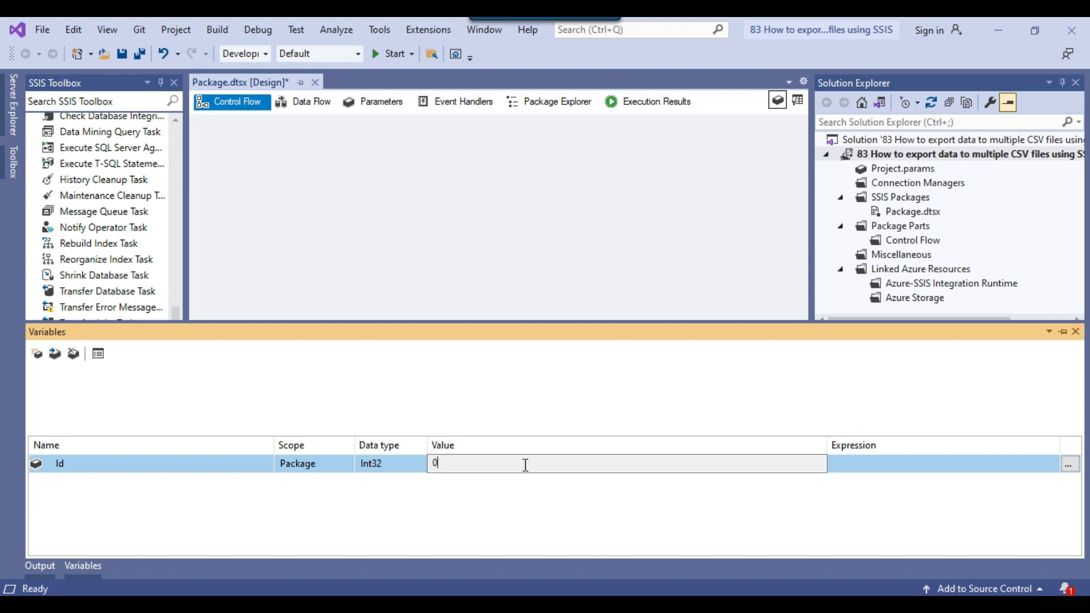
key(Return)
Add a second package variable named FileName with data type String and value abc.
click(37, 354)
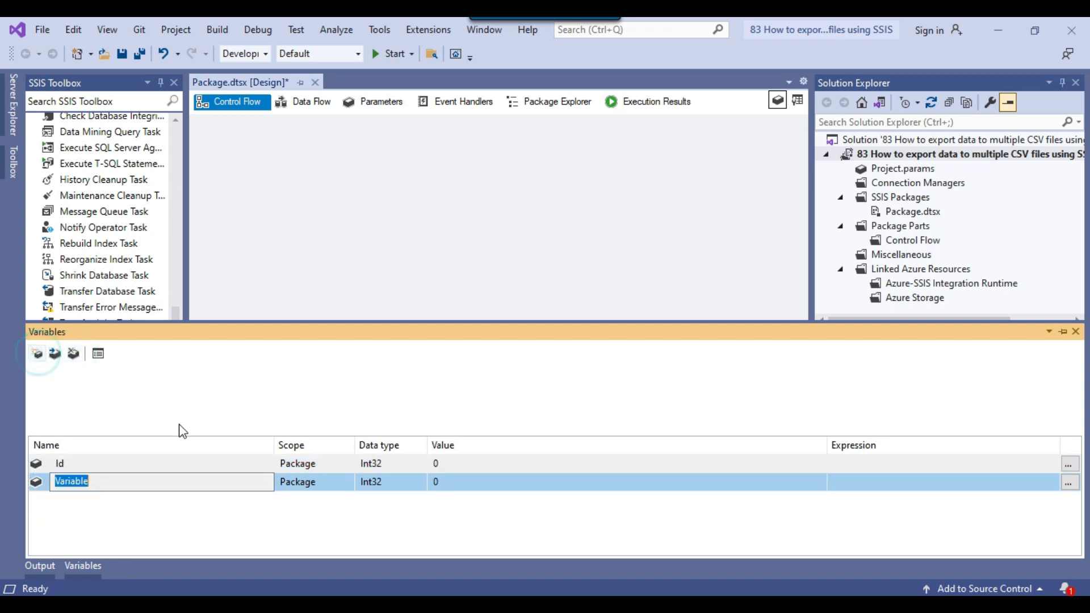
text(FileNa)
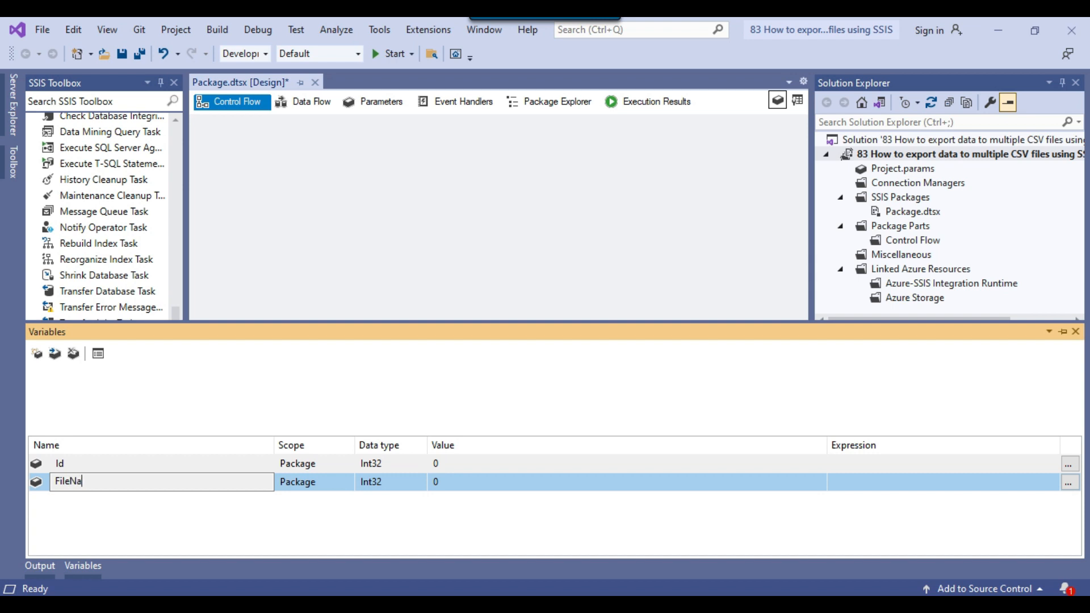
text(me)
click(380, 483)
click(379, 483)
click(397, 571)
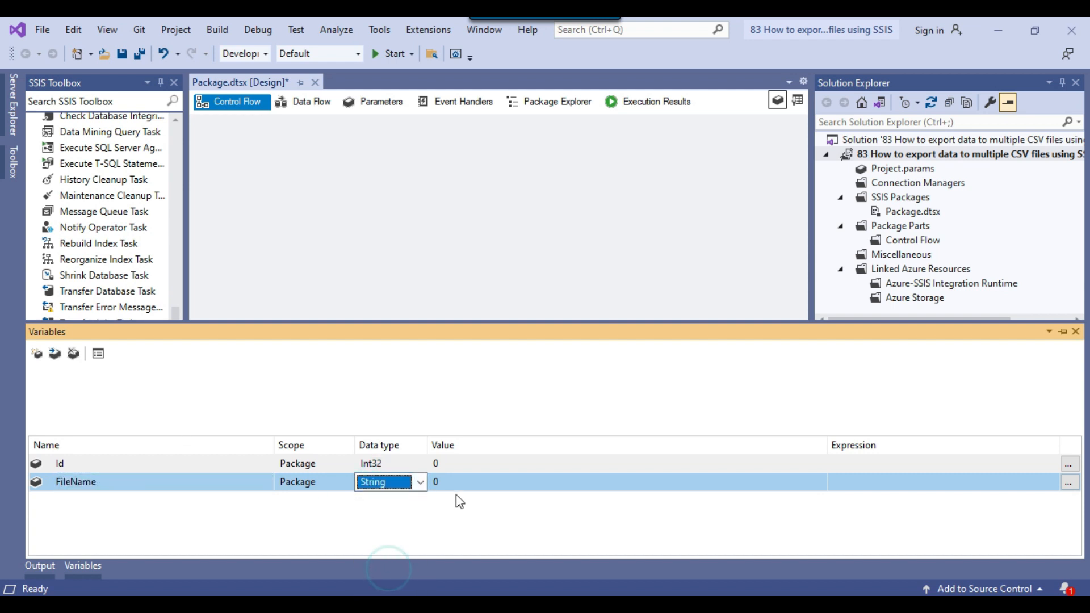
click(460, 482)
text(abc)
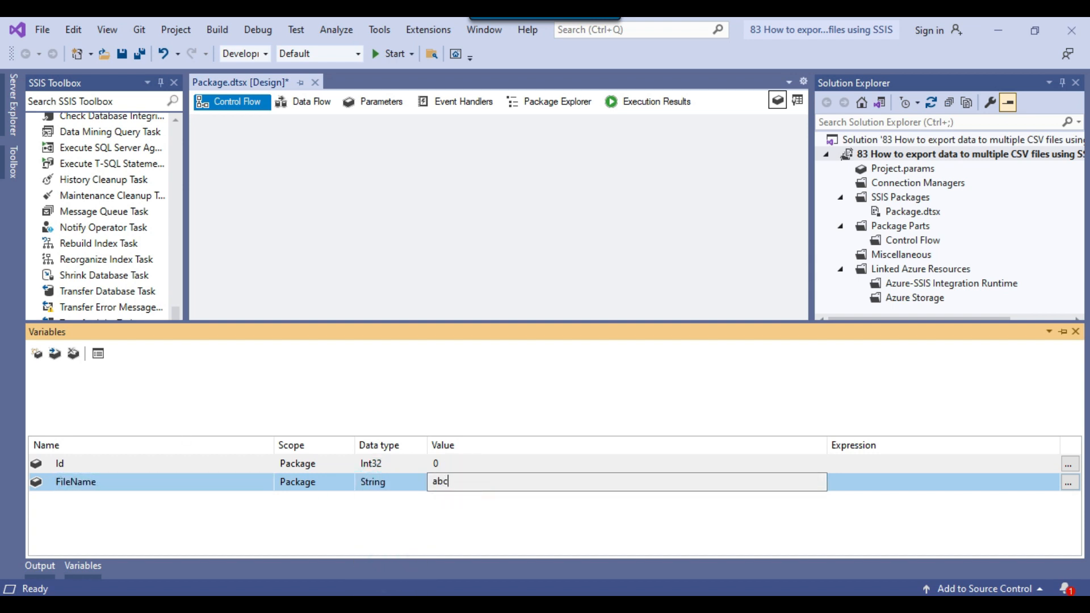
Add a third package variable named ObjFileName with data type Object.
click(36, 353)
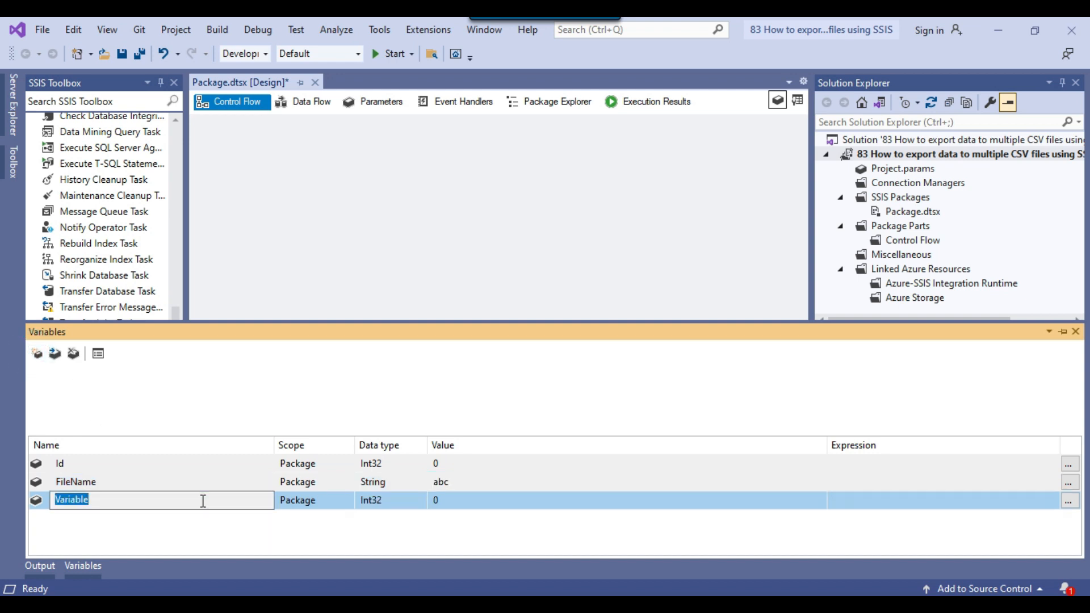
text(ObjFileName)
key(Return)
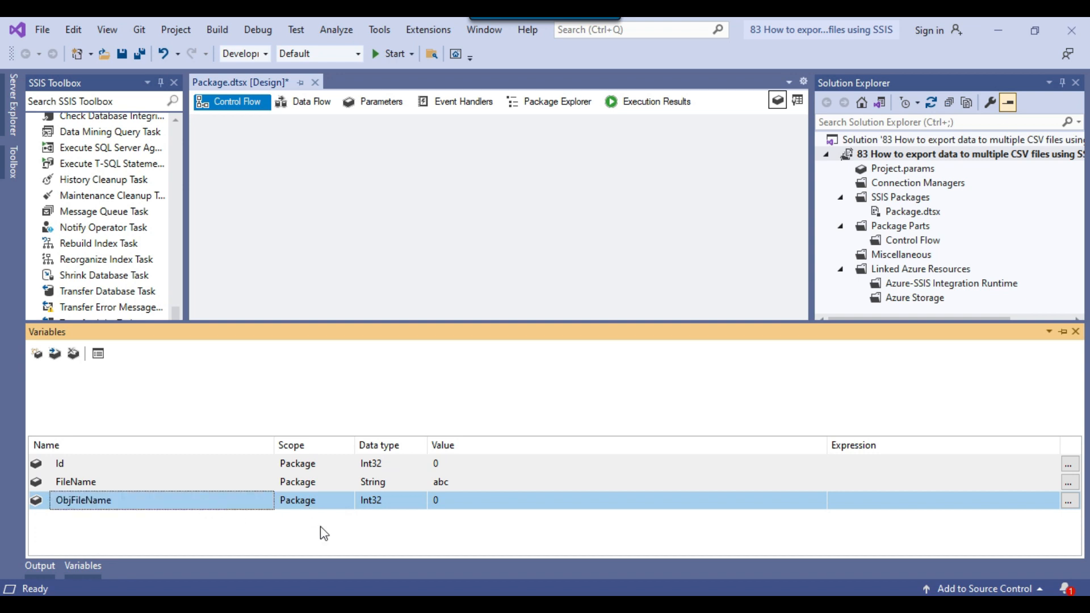
click(382, 501)
click(391, 543)
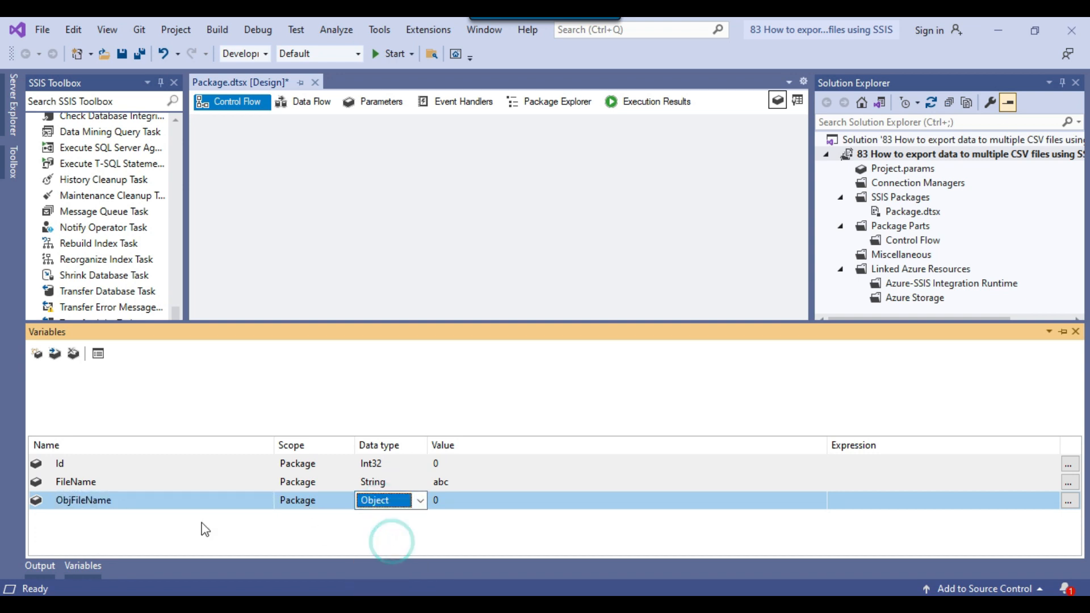
Add a fourth package variable named SQLQuery with data type String and an empty value.
click(36, 353)
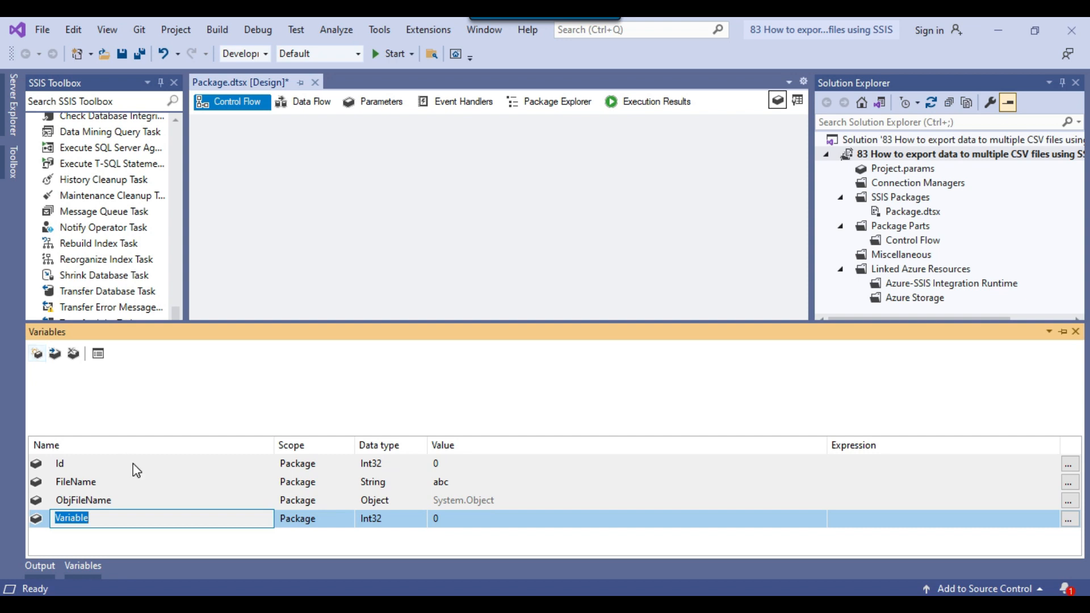
text(SQLQuery)
key(Return)
click(416, 519)
click(420, 519)
click(405, 483)
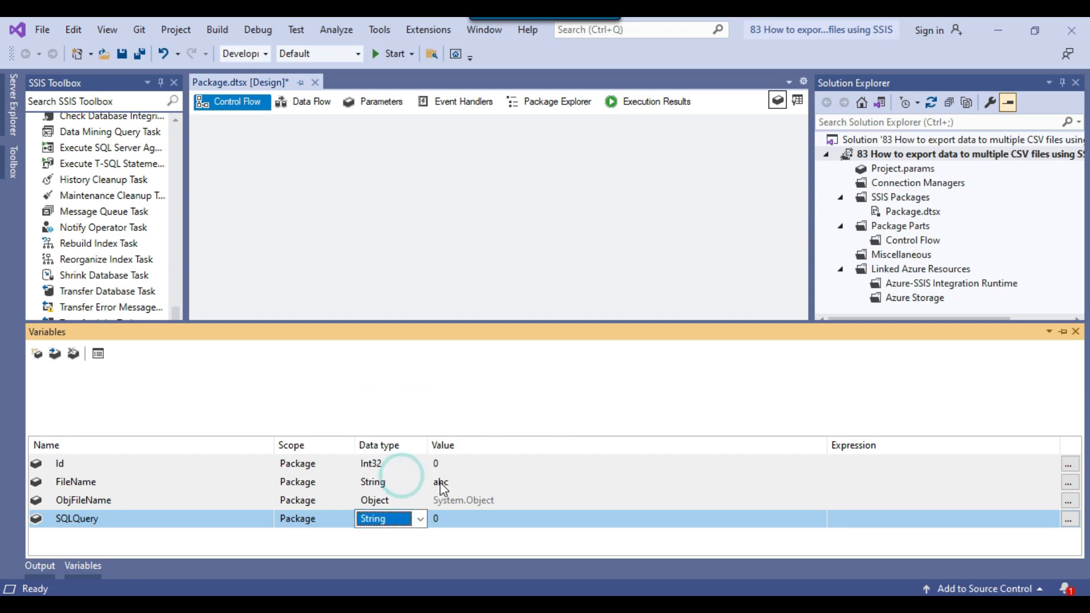
click(584, 518)
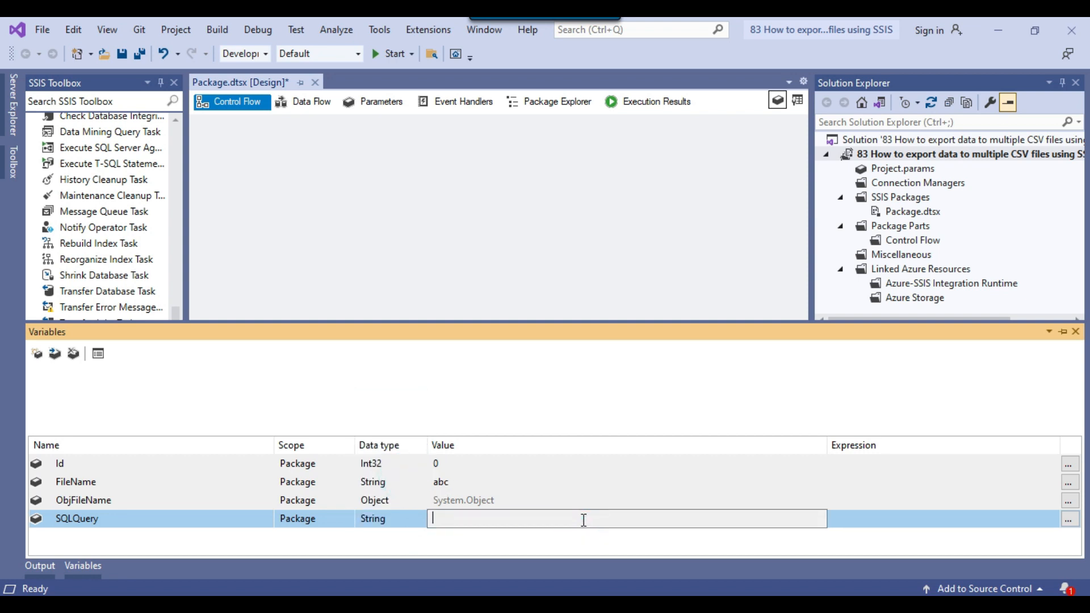
Open the SQLQuery expression editor, switch to SQL Server Management Studio and write and copy "select Filecontent from mydata where FileName = ''" at the script's end.
click(851, 519)
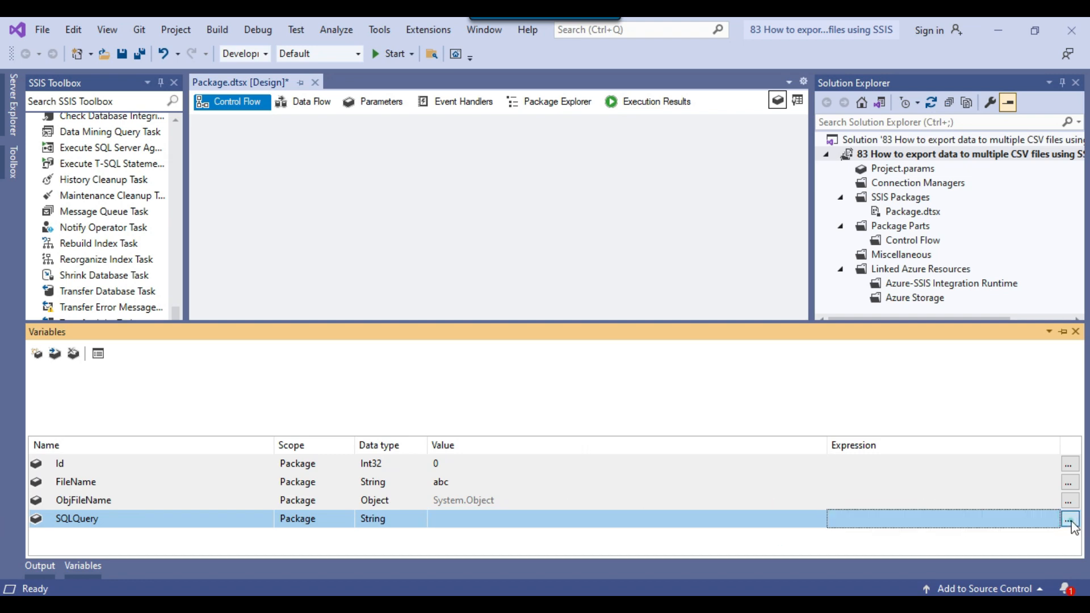
click(1069, 518)
key(alt+Tab)
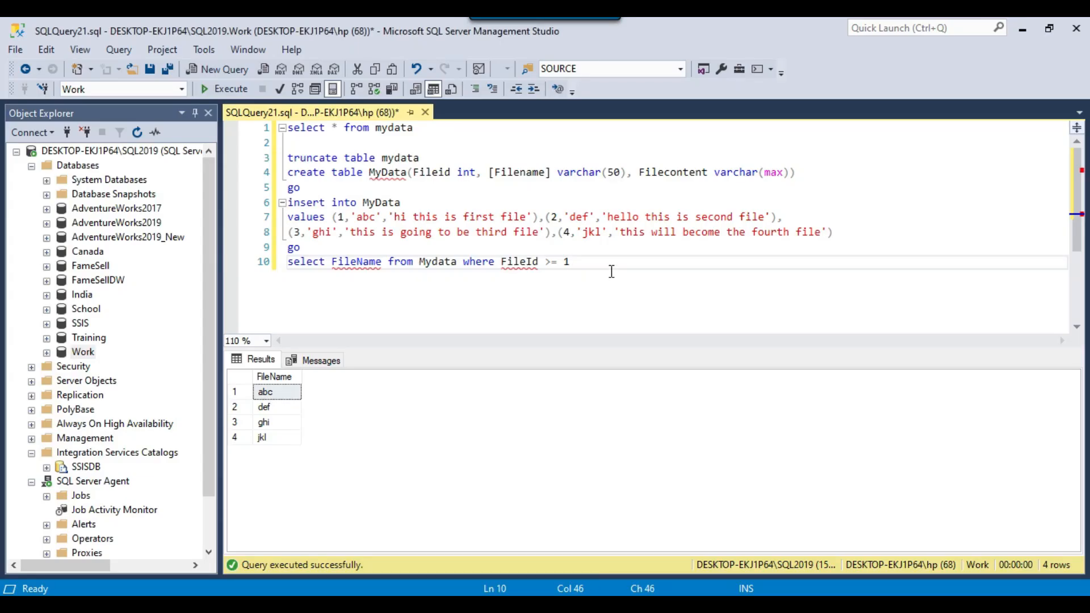
key(Return)
key(Return)
text(select  )
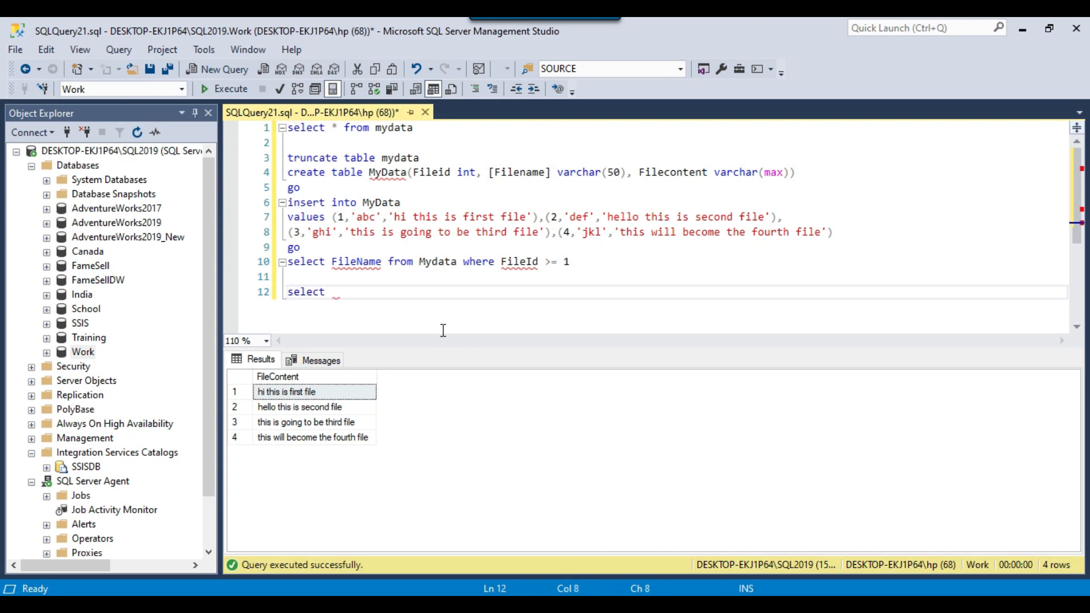
text(from my)
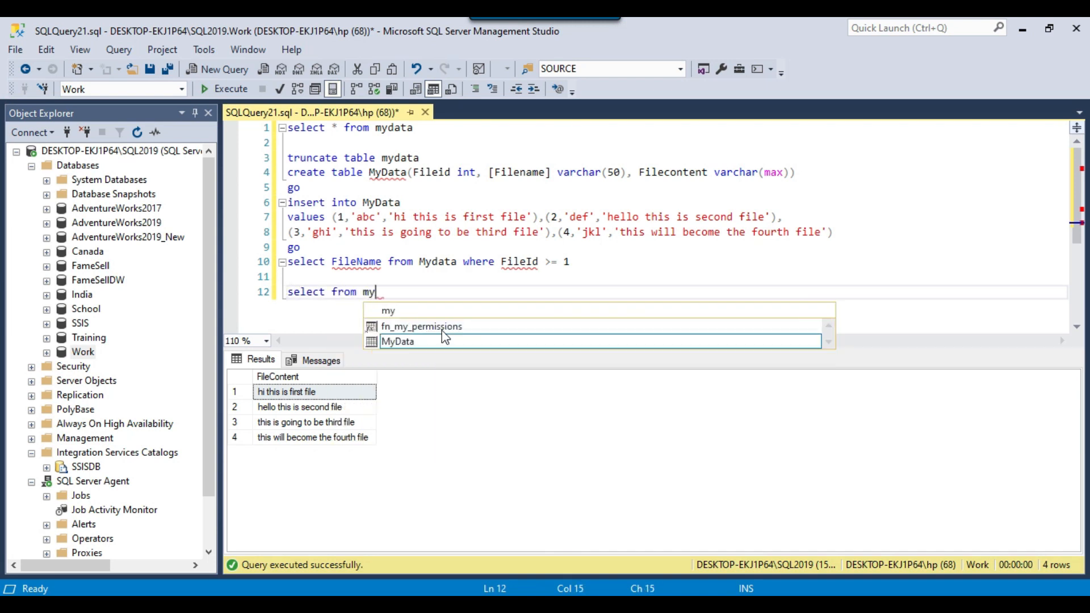
text(data)
click(329, 292)
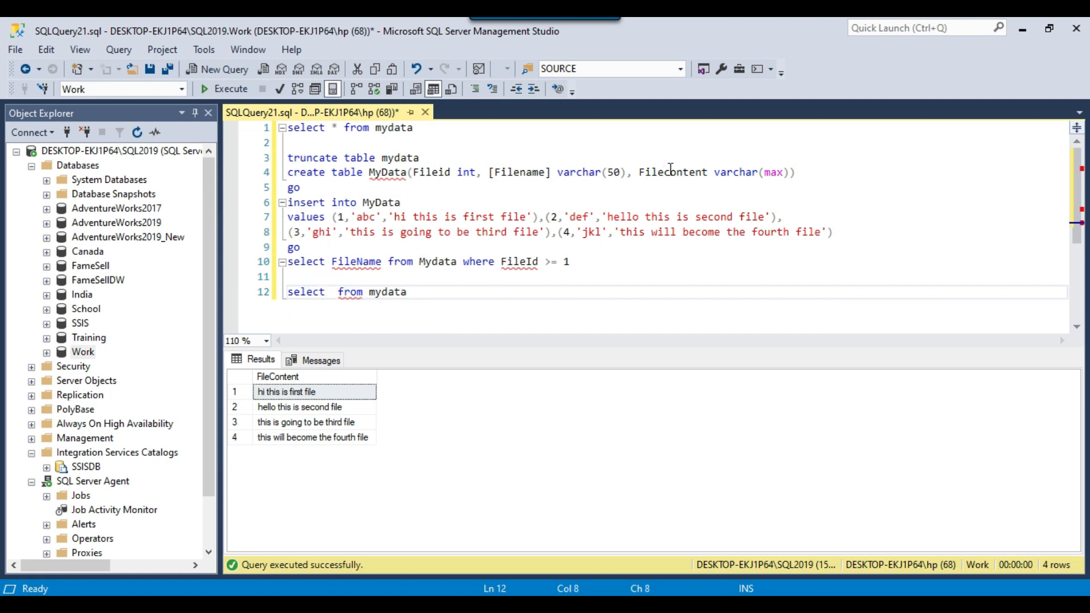
double_click(670, 172)
click(508, 295)
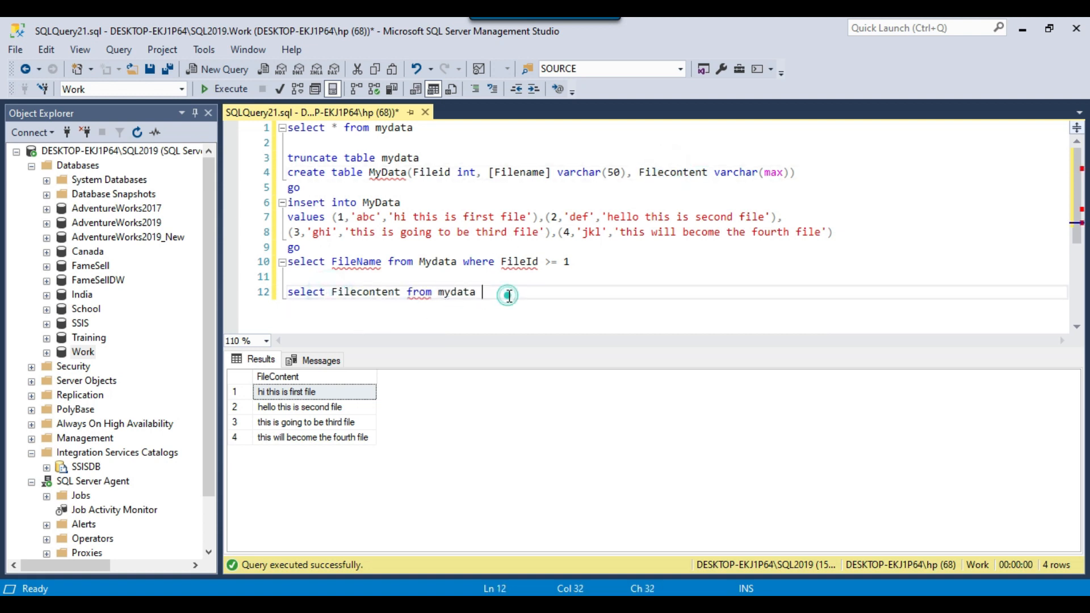
text(where FileName = ')
key(shift+Home)
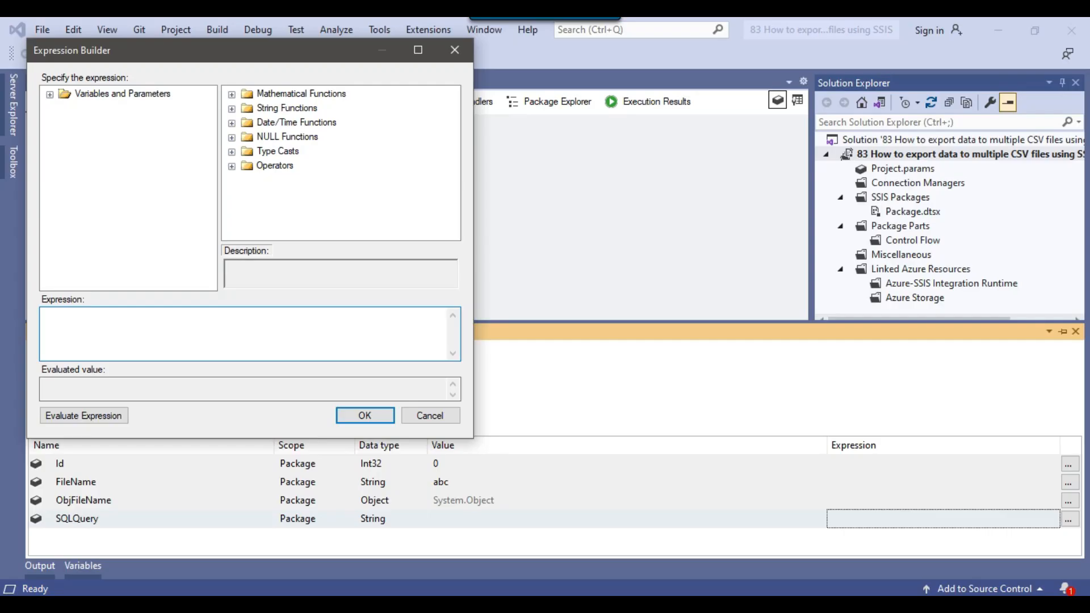
Set the SQLQuery expression to "select Filecontent from mydata where FileName = '"+ @[User::FileName] +"' " and evaluate it.
click(314, 339)
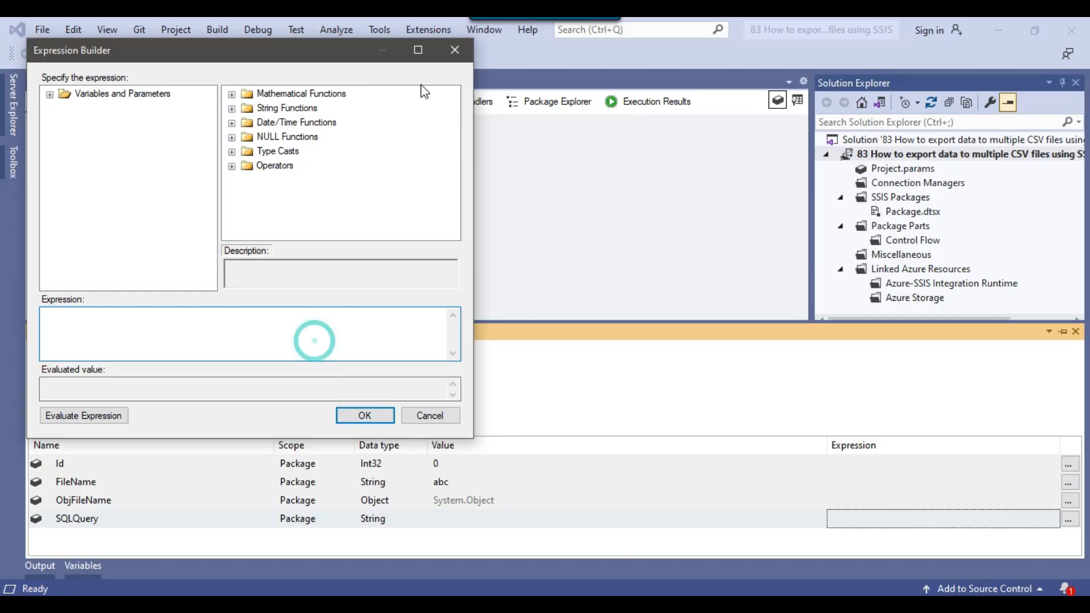
click(417, 50)
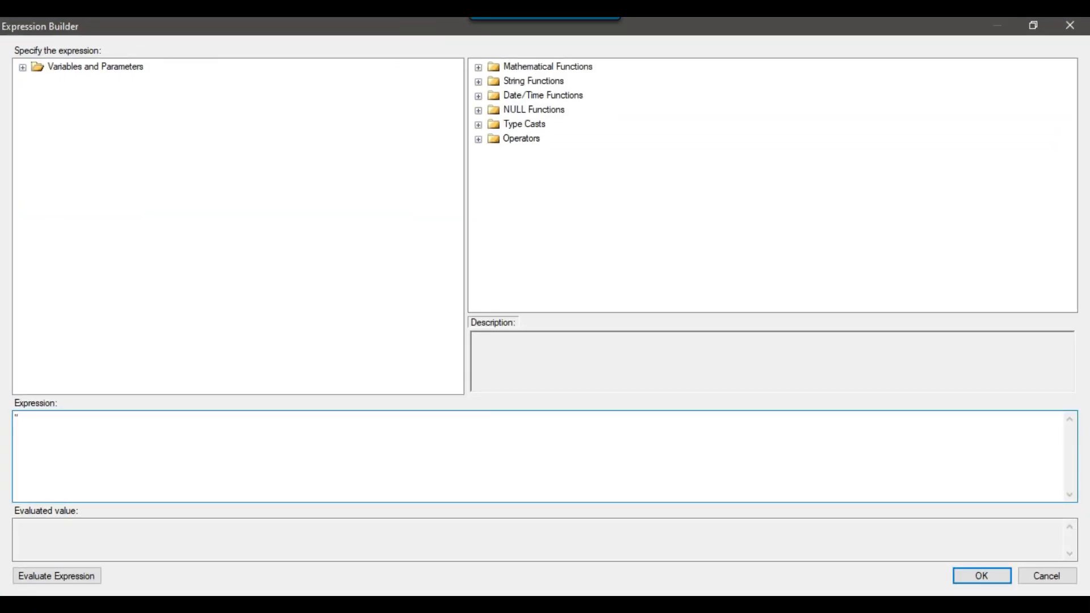
text(select Filecontent from mydata where FileName = ")
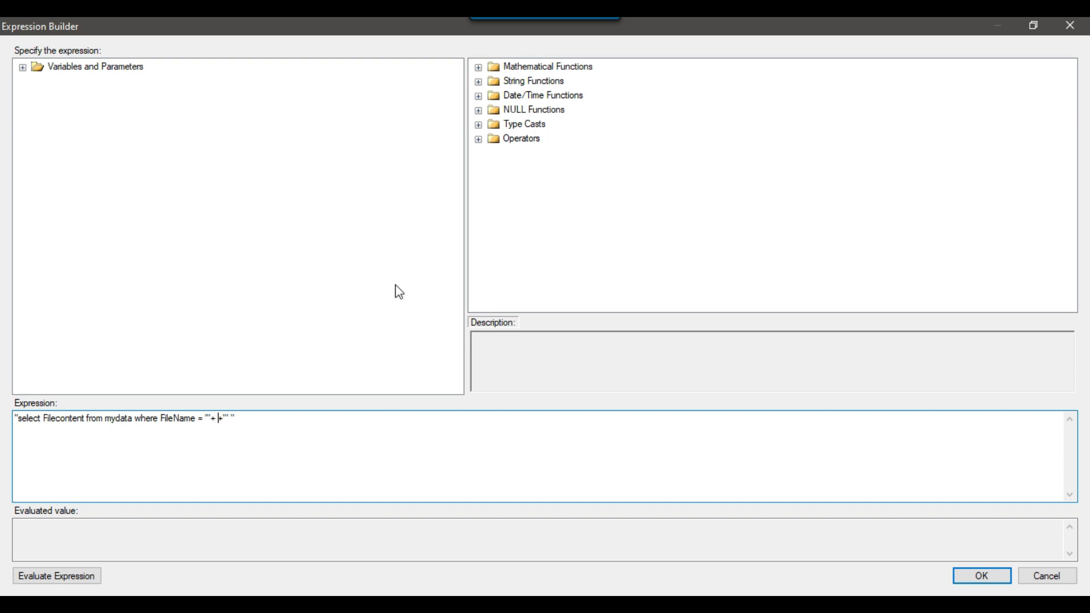
click(23, 67)
drag(107, 96, 220, 420)
click(57, 576)
Review the query text and FileName variable part of the expression, evaluate it again and accept it for SQLQuery.
click(312, 433)
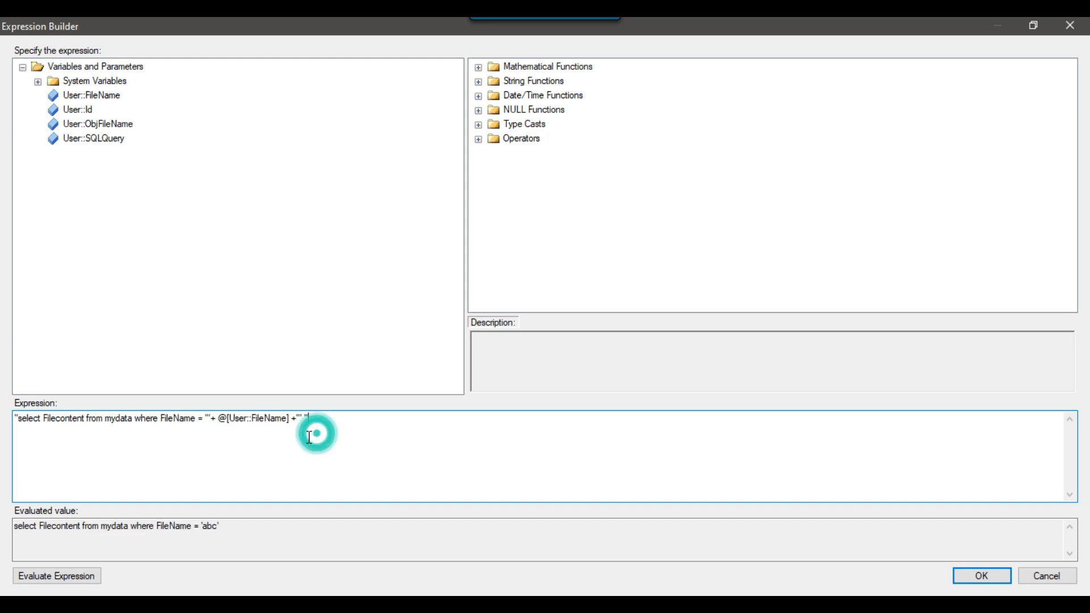
drag(206, 420, 310, 419)
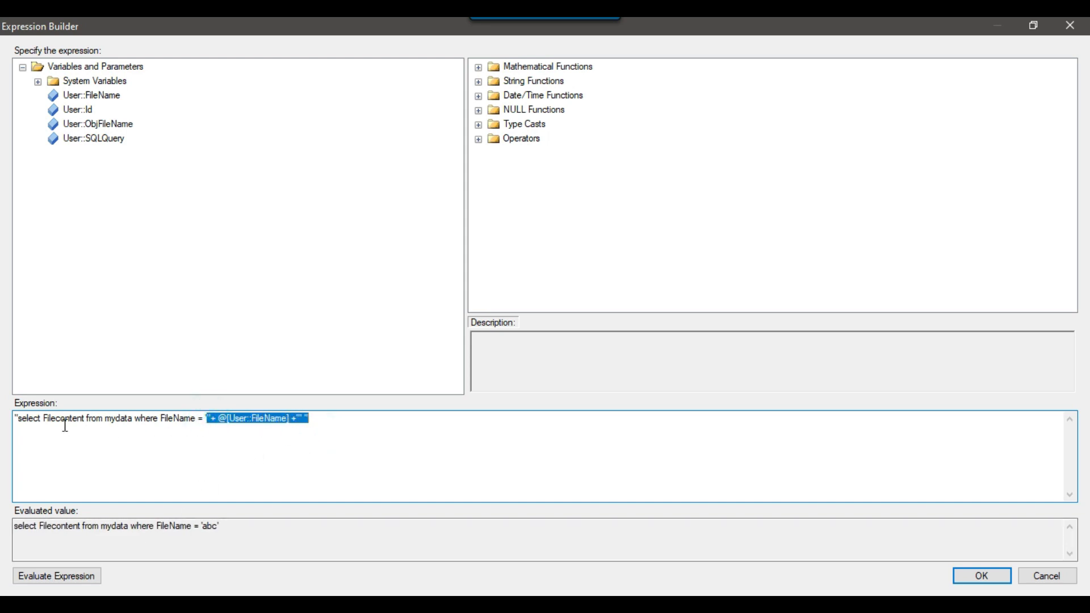
drag(43, 420, 148, 419)
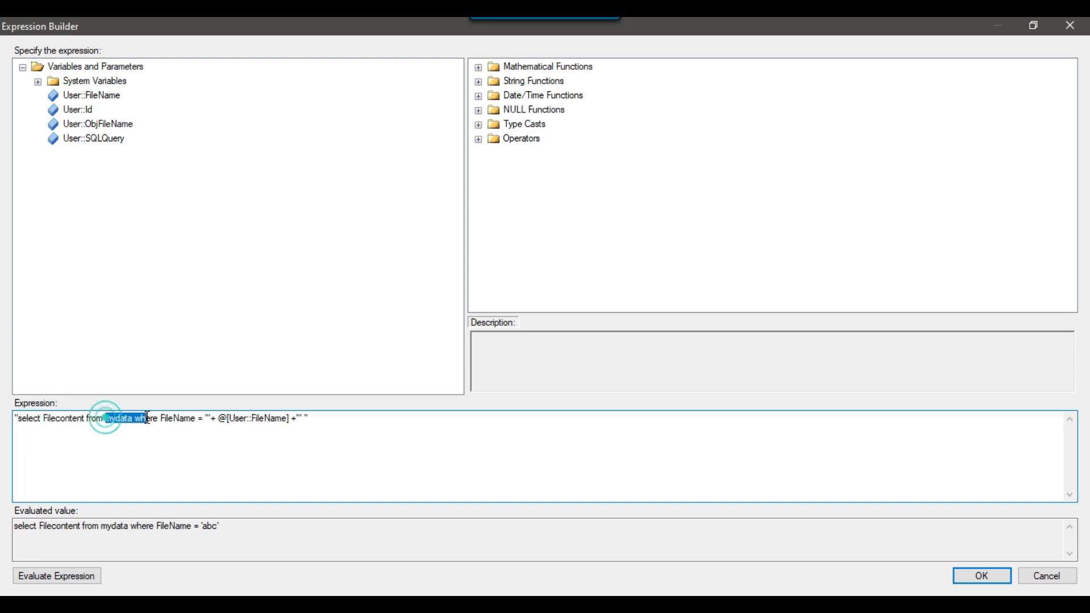
click(71, 580)
click(63, 575)
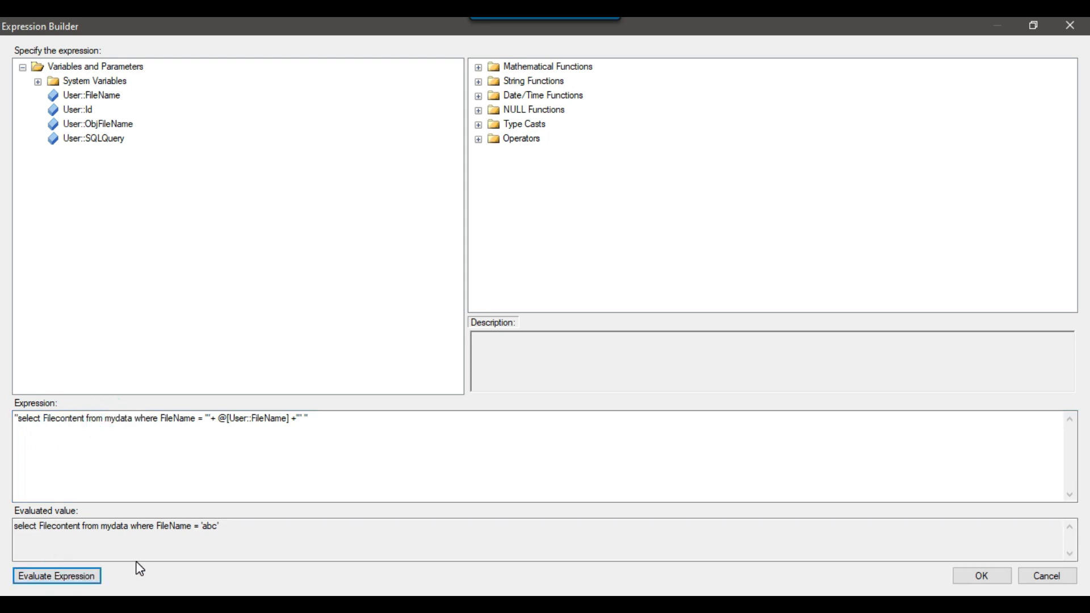
click(982, 575)
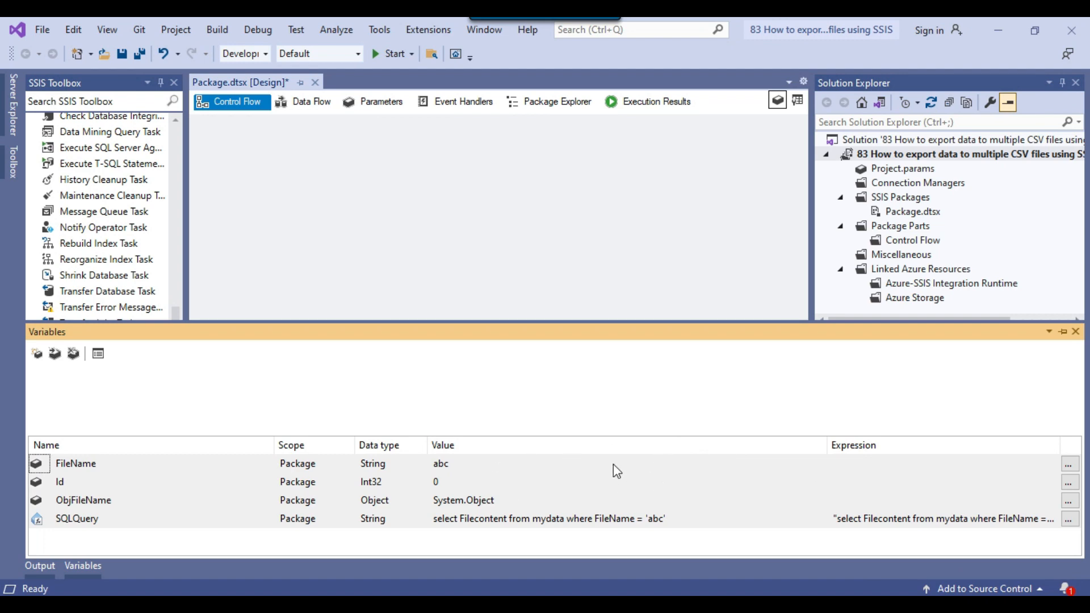
Return to the package's control flow and add an Execute SQL Task near its upper edge.
click(602, 279)
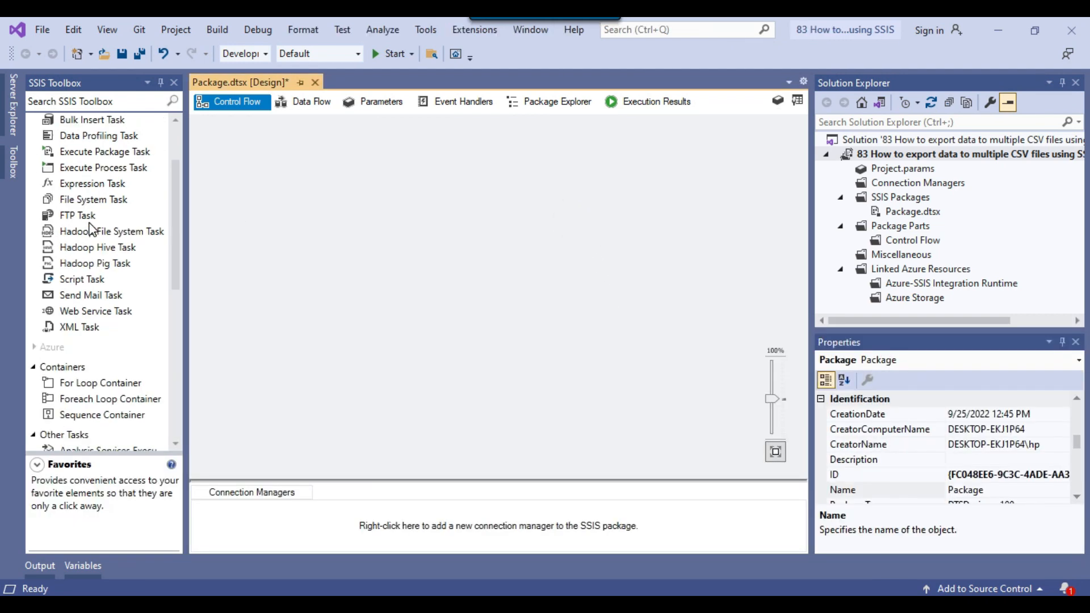
drag(97, 153, 488, 169)
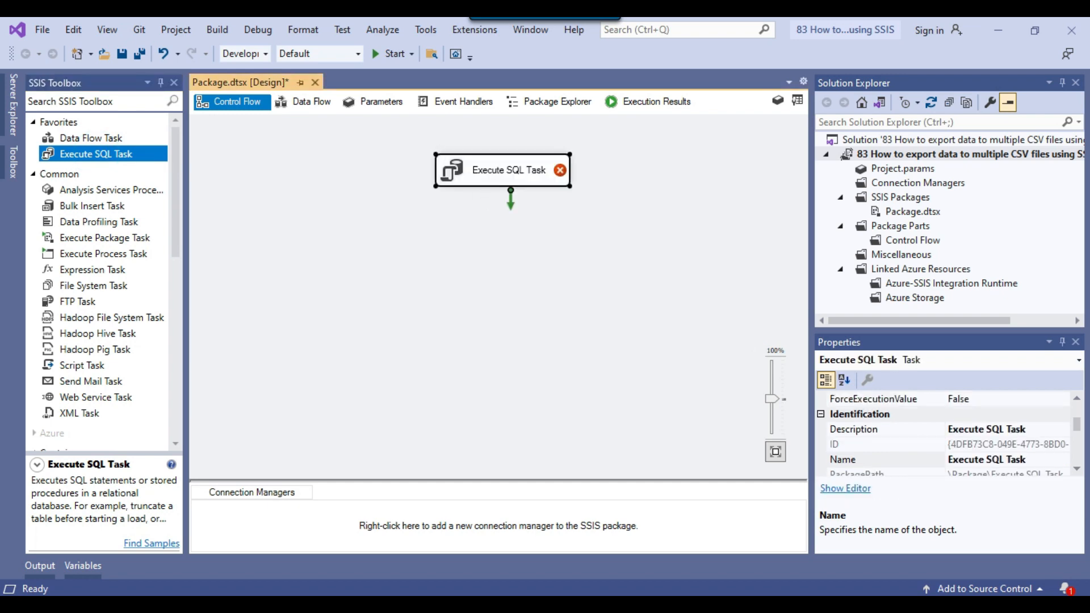
Switch to SQL Server Management Studio, run only the FileName query with the FileId >= 1 filter and examine the returned file names.
key(alt+Tab)
drag(600, 262, 287, 261)
click(226, 88)
drag(276, 391, 278, 436)
click(466, 284)
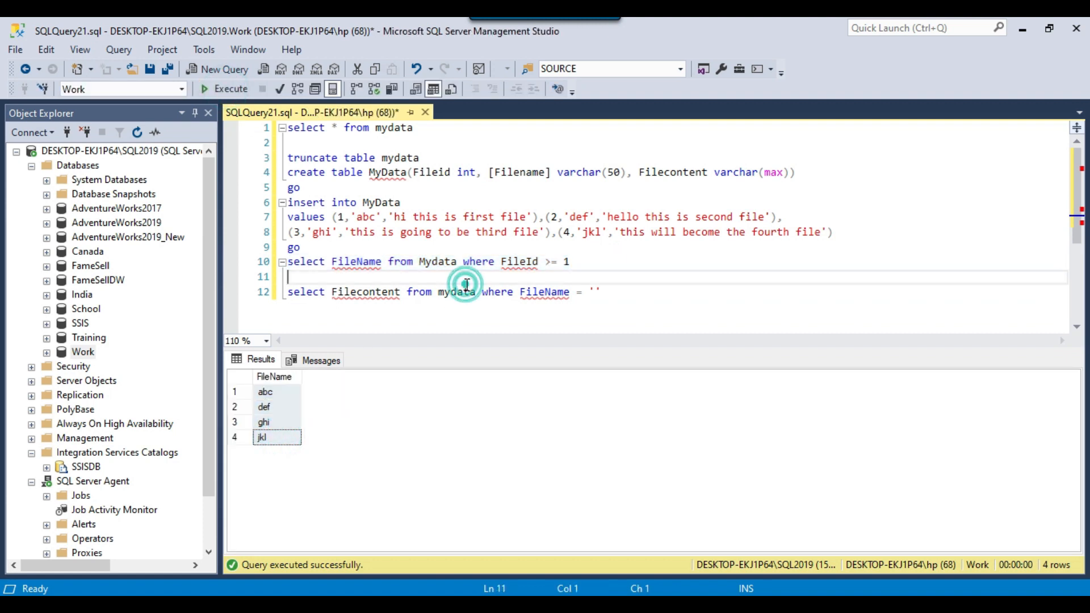
click(567, 262)
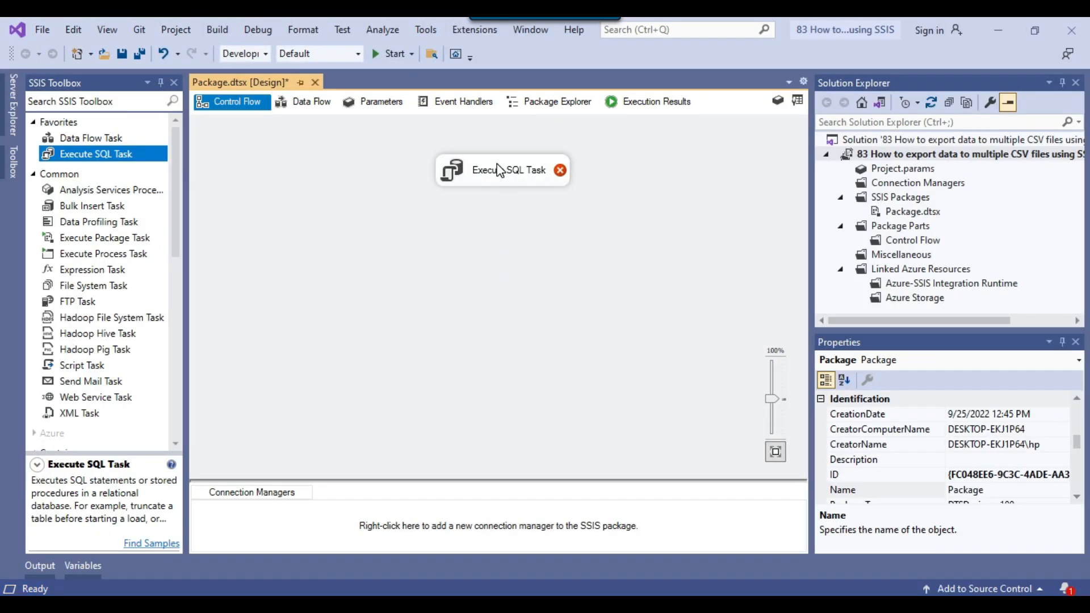
Switch back to Visual Studio and rename the Execute SQL Task as "get filenames to be exported".
click(513, 200)
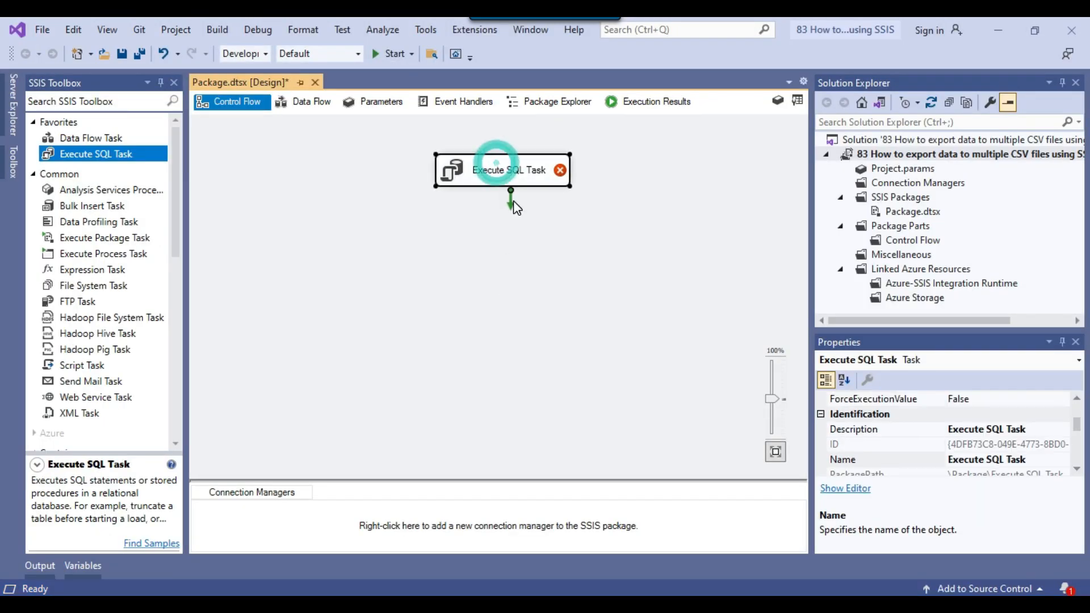
text(get file)
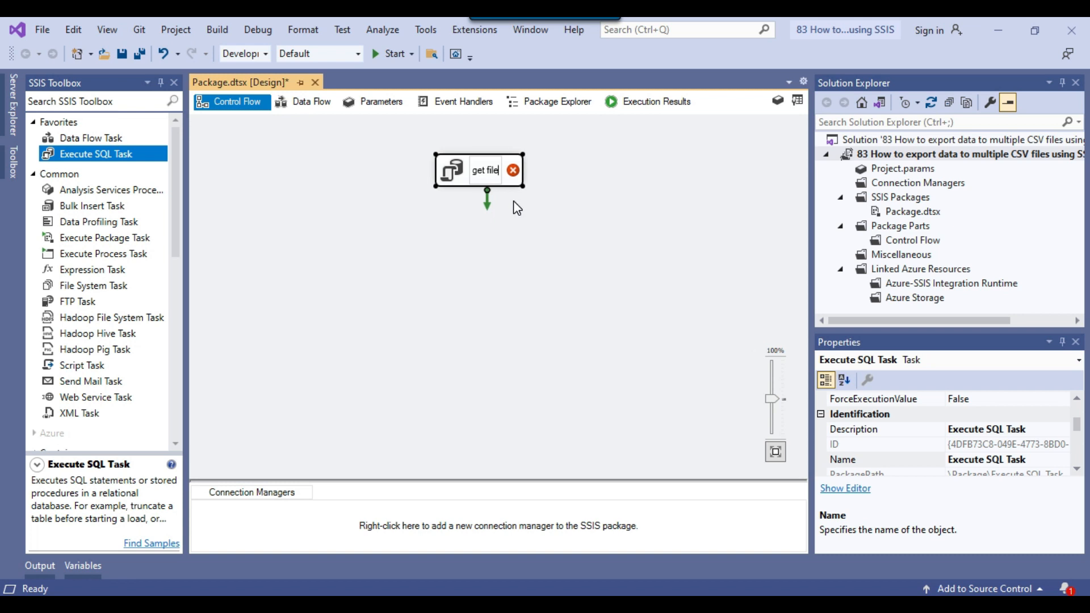
text(names to be e)
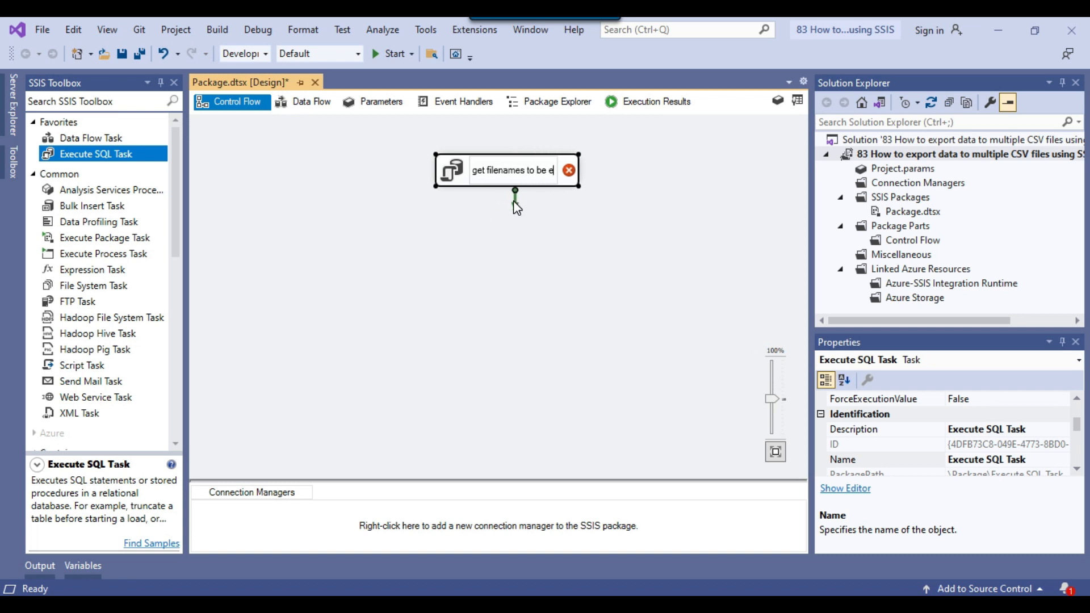
text(xported)
click(465, 253)
Open the task for editing and give it a new OLE DB connection to DESKTOP-EKJ1P64\SQL2019.Work.
right_click(484, 170)
click(528, 178)
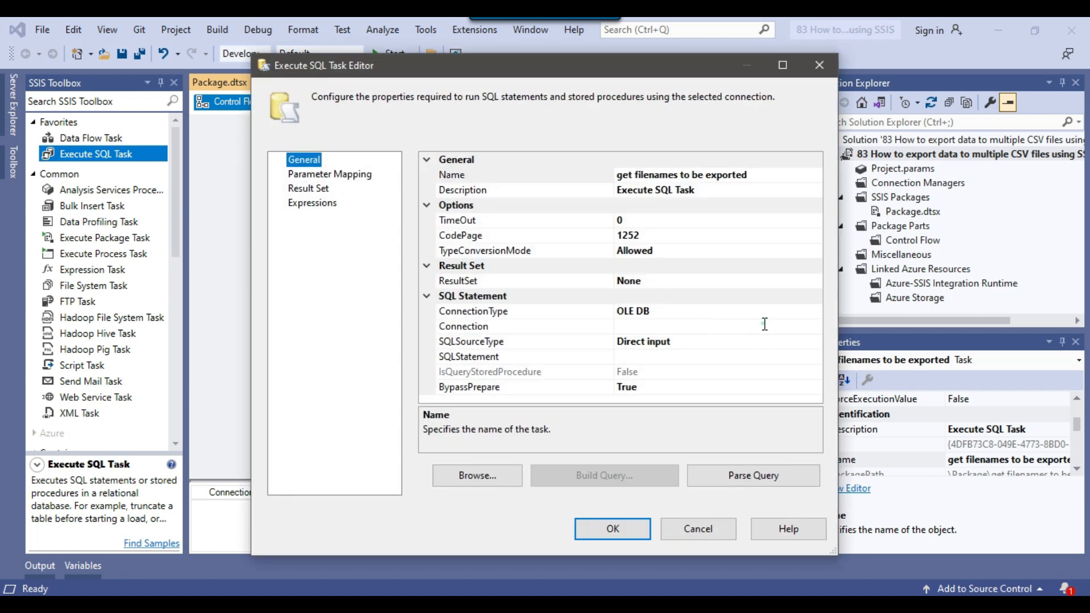
click(764, 324)
click(818, 325)
click(661, 342)
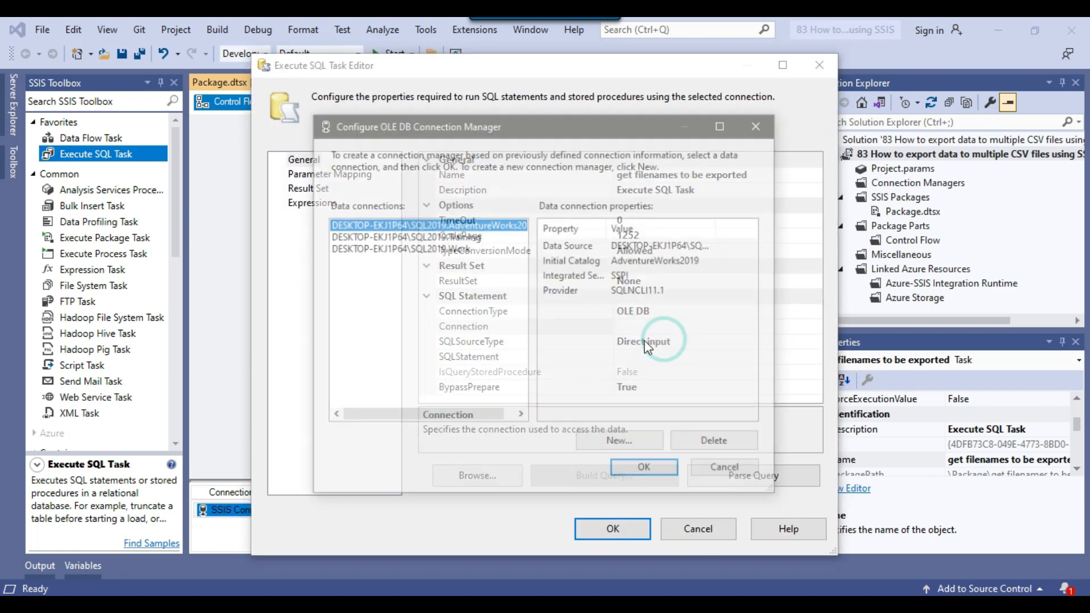
click(392, 248)
click(643, 466)
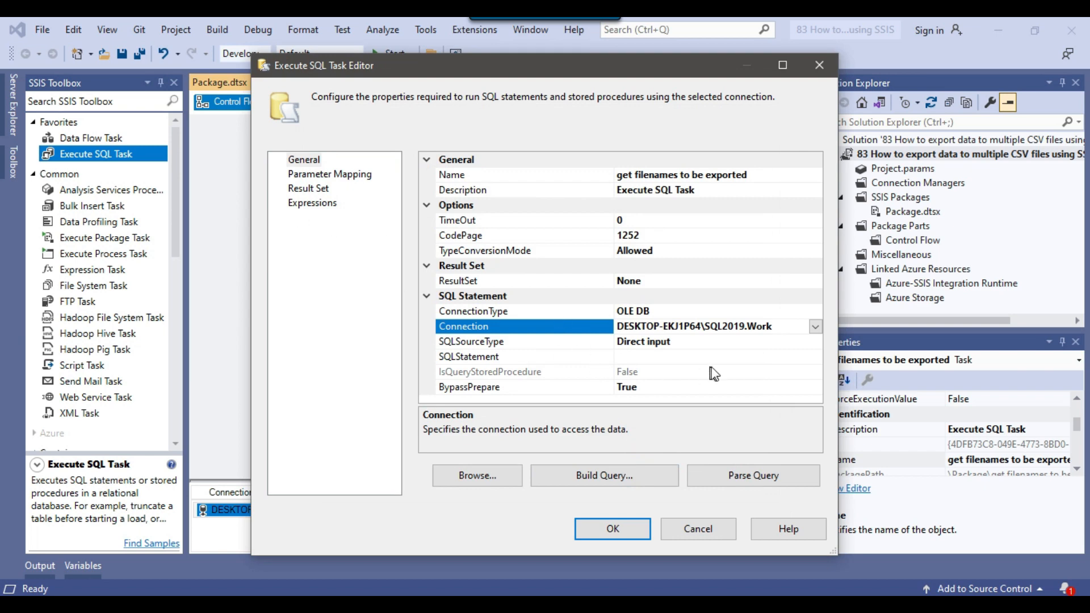
Switch to SQL Server Management Studio, copy the FileName query with the FileId >= 1 filter, and return to the Execute SQL Task in Visual Studio.
click(714, 361)
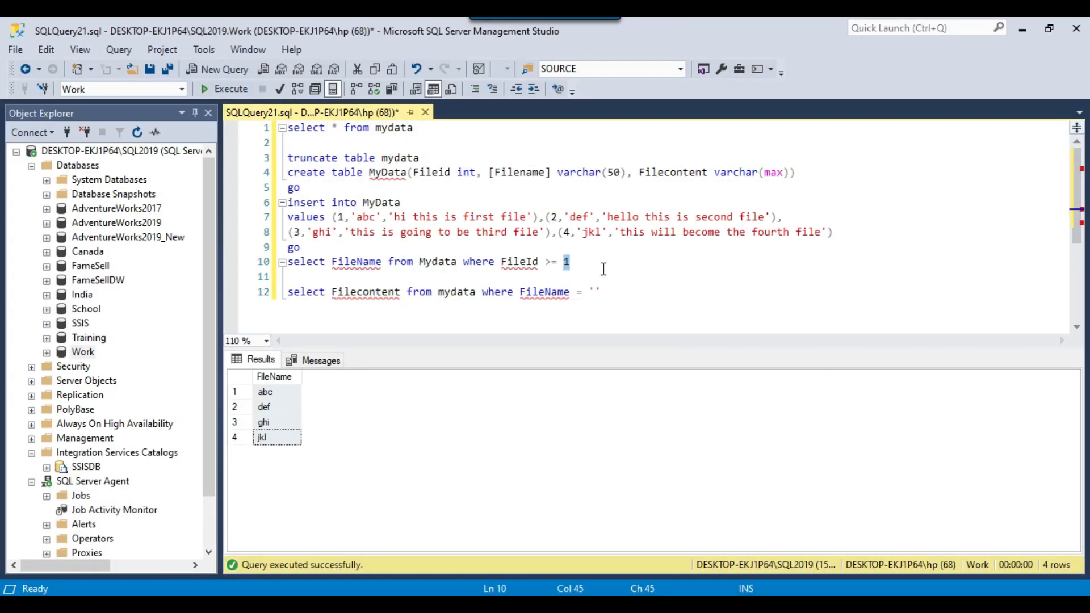
click(601, 263)
click(602, 263)
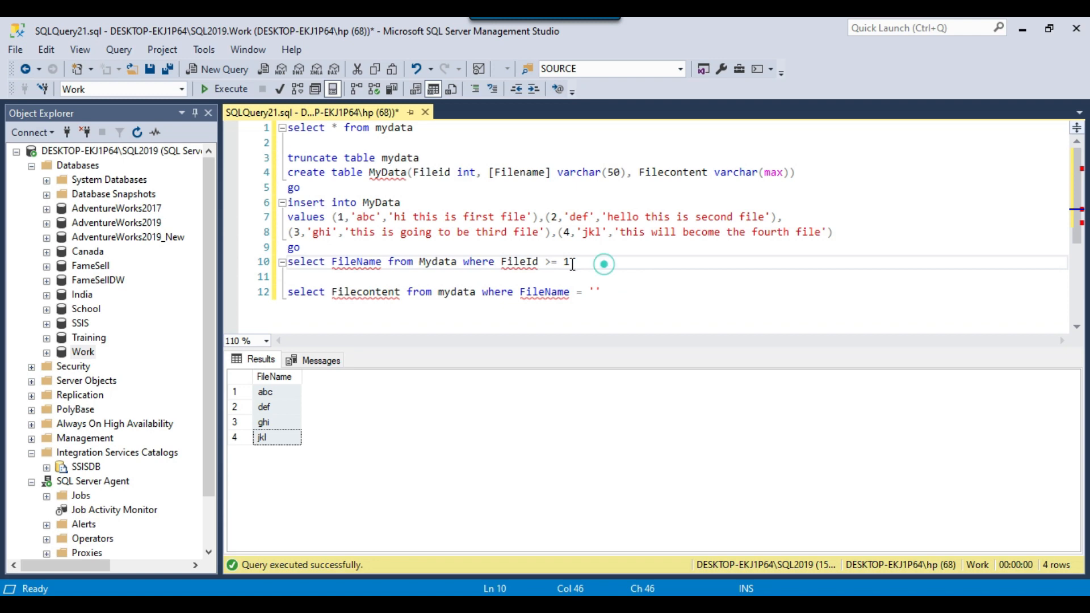
drag(602, 264, 287, 263)
key(alt+Tab)
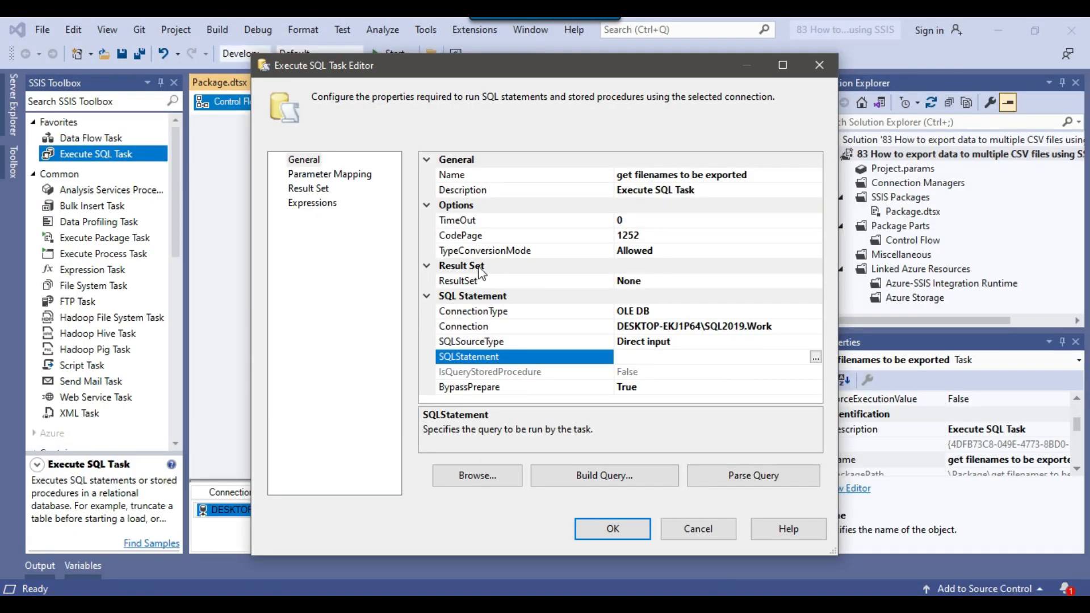
Add a property expression for SqlStatementSource to the Execute SQL Task and open it in the Expression Builder.
click(330, 204)
click(413, 176)
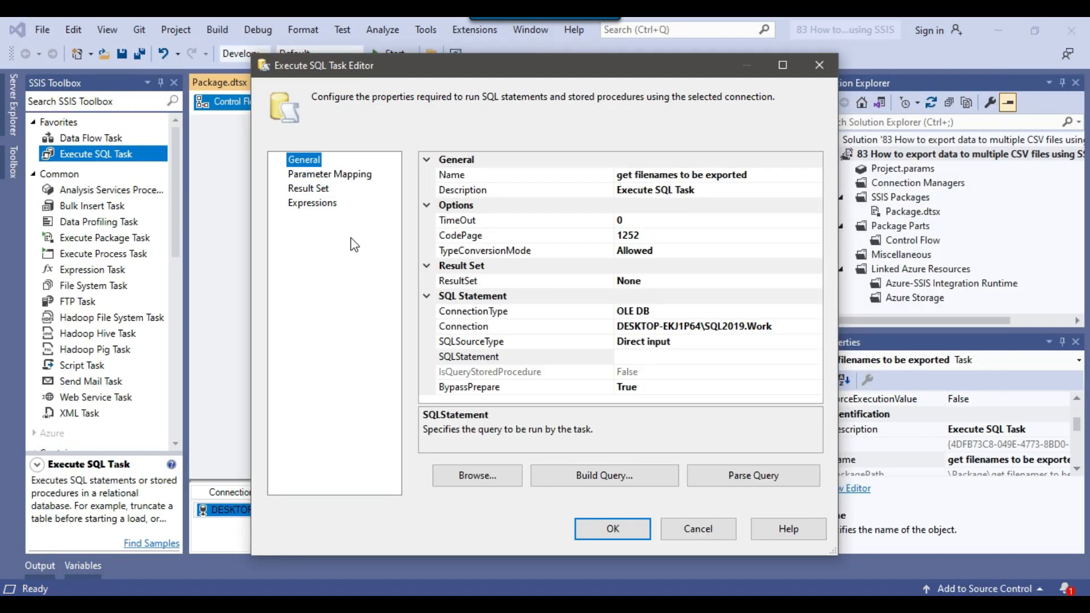
click(569, 360)
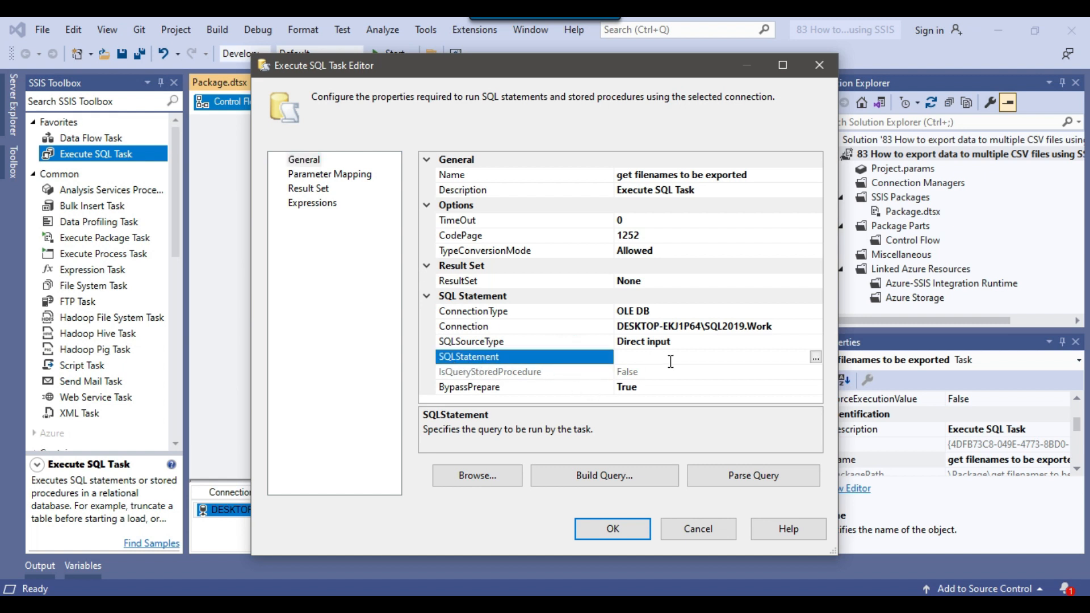
click(331, 206)
click(411, 175)
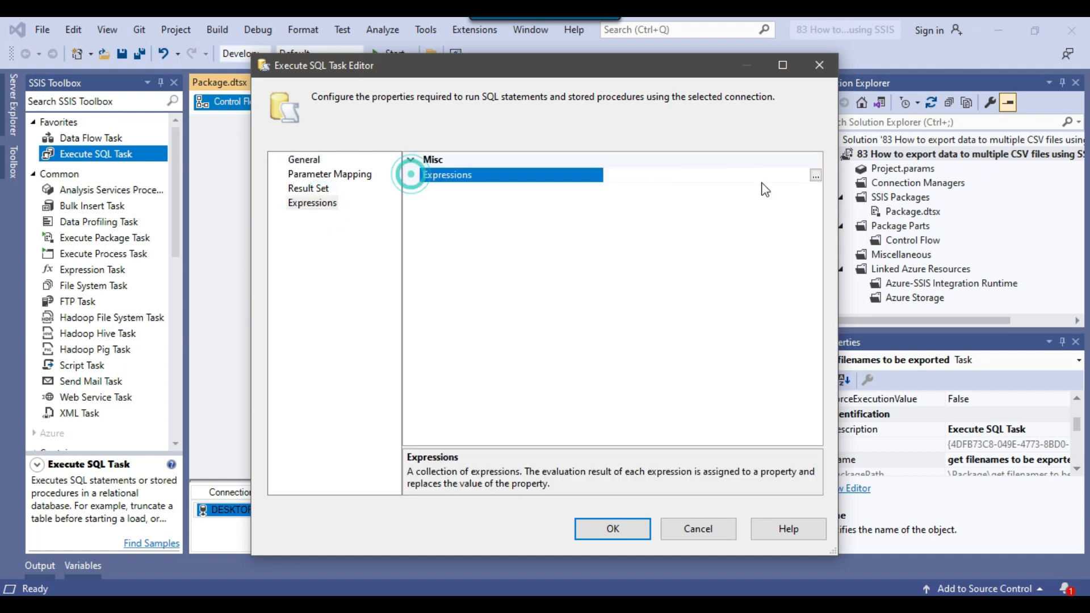
click(816, 176)
click(436, 241)
click(613, 242)
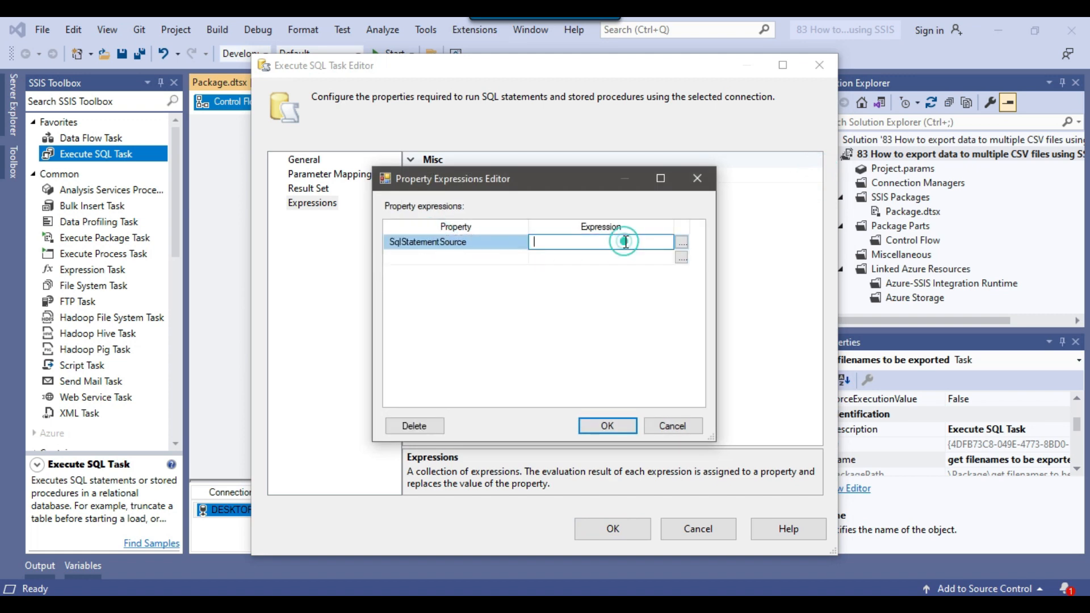
click(682, 242)
Enter the copied FileName query as a quoted expression, replacing the value 1 with the concatenated variable @[User::Id].
click(501, 133)
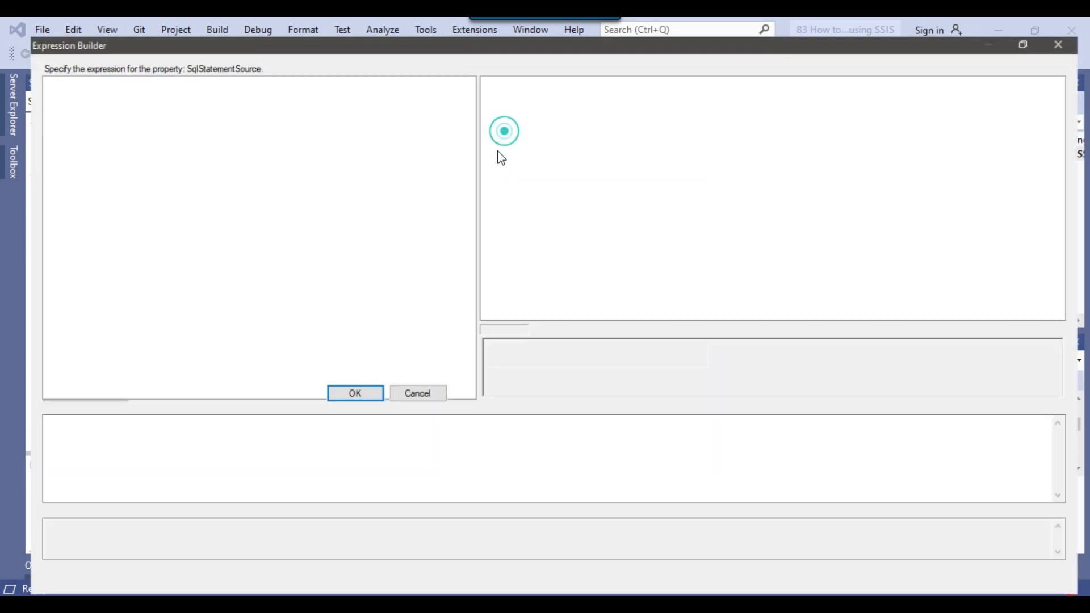
click(409, 455)
text(")
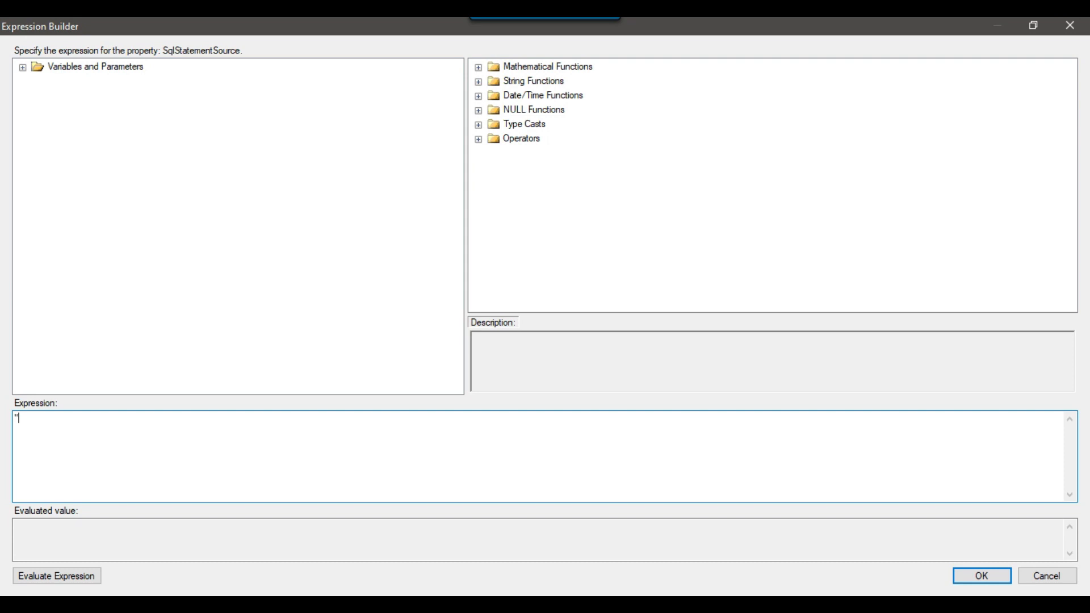
text(select FileName from Mydata where FileId >= 1)
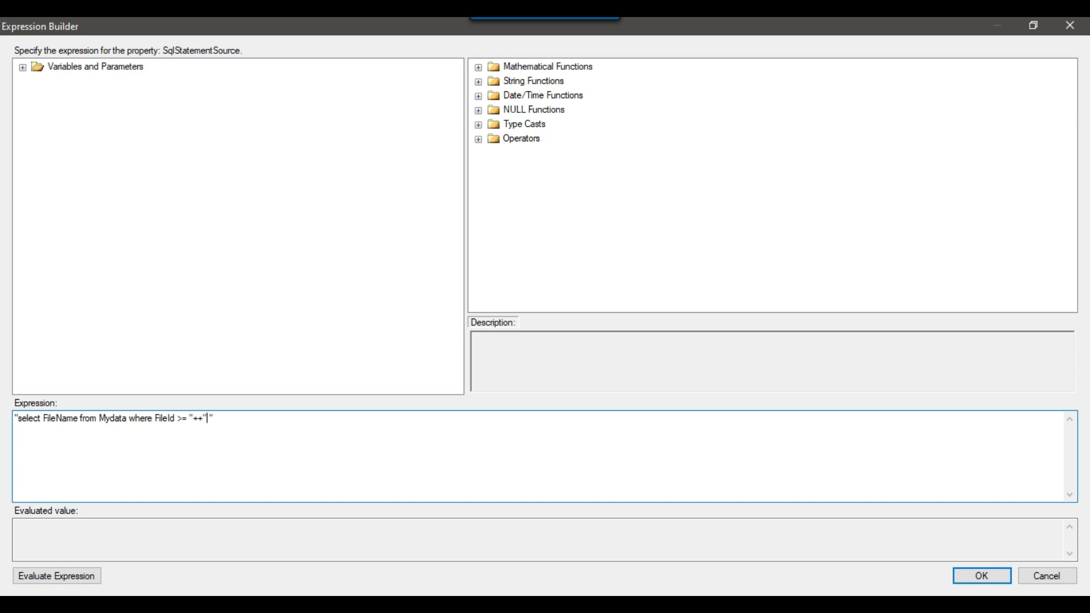
click(22, 67)
drag(87, 109, 198, 419)
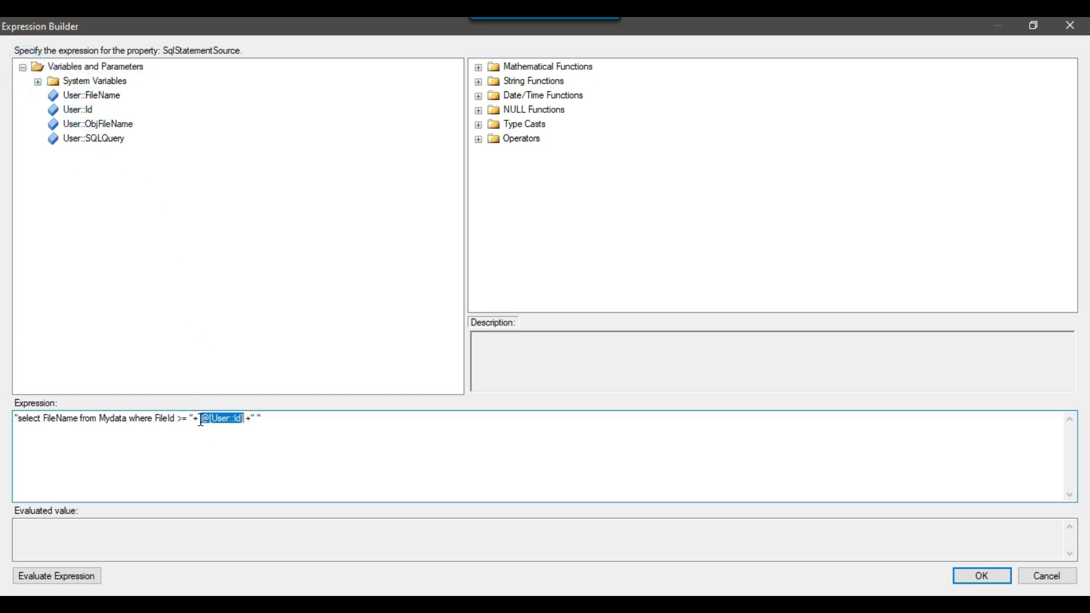
Insert a (DT_WSTR,20) type cast before @[User::Id] in the expression.
click(196, 420)
double_click(210, 420)
drag(32, 420, 197, 429)
click(226, 420)
click(198, 419)
click(479, 125)
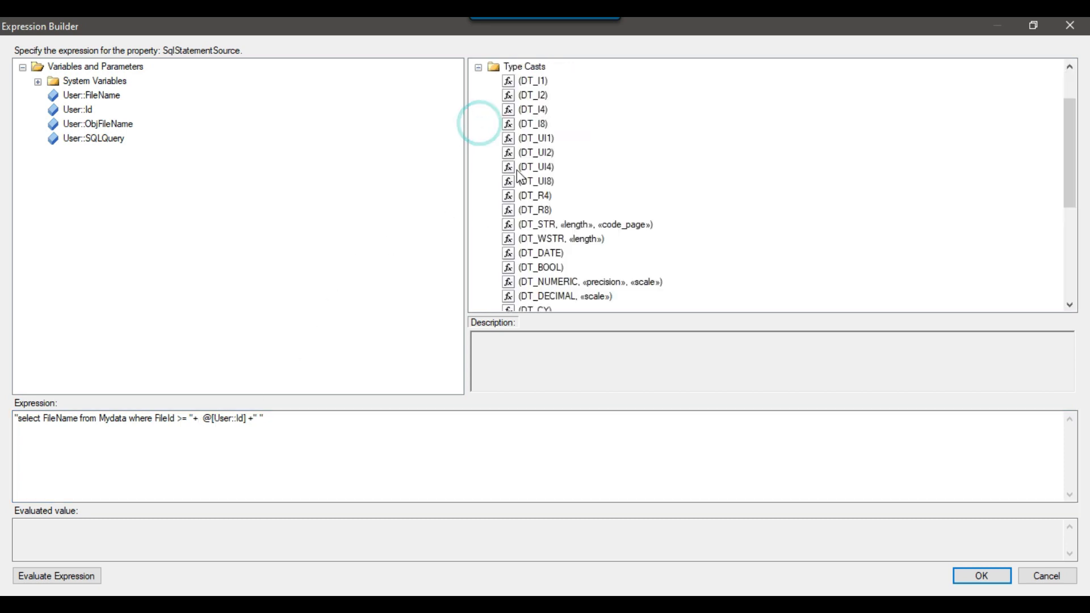
click(555, 241)
drag(556, 242, 280, 420)
click(277, 418)
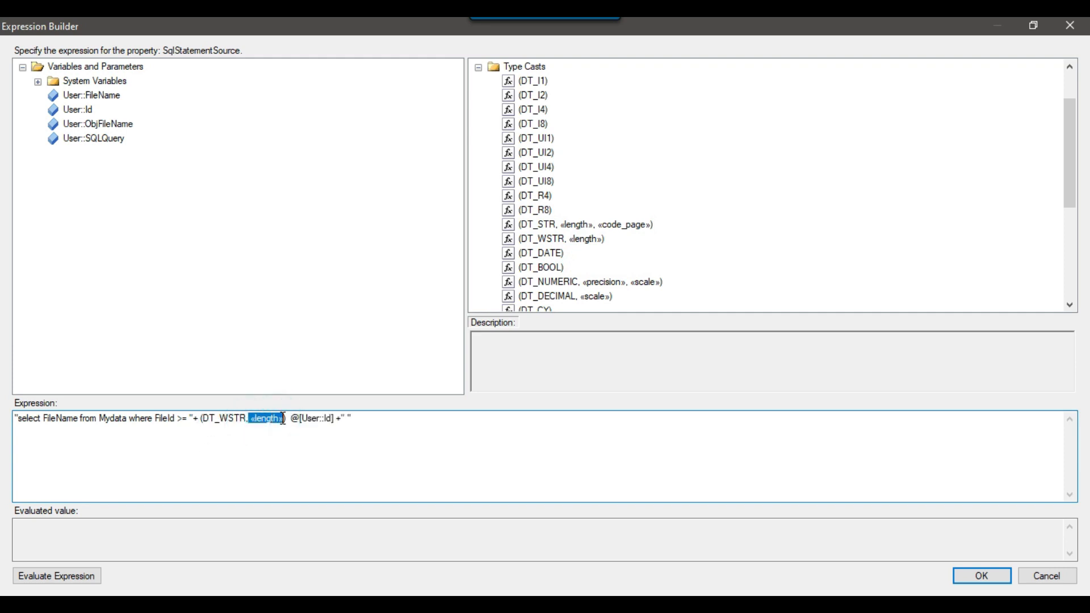
text(20)
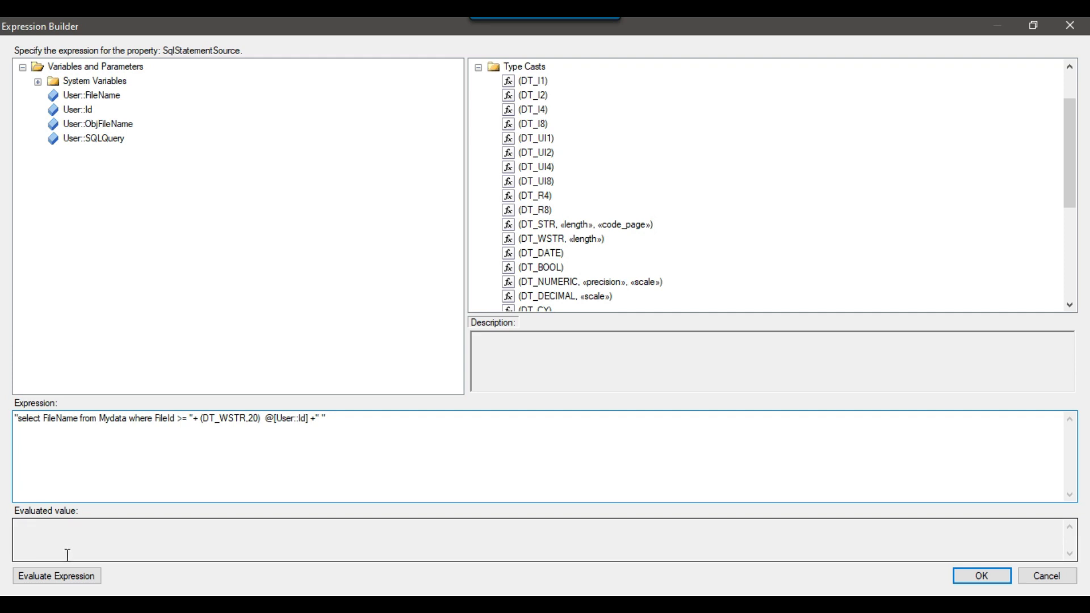
Evaluate the SqlStatementSource expression and accept it along with the task's property expressions.
click(59, 577)
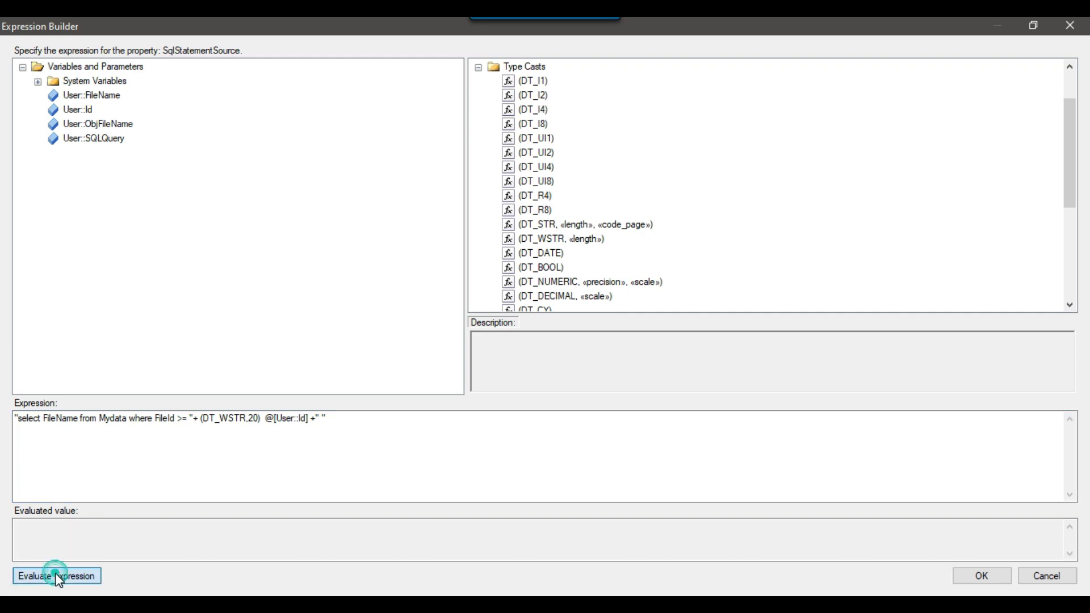
click(375, 426)
click(981, 577)
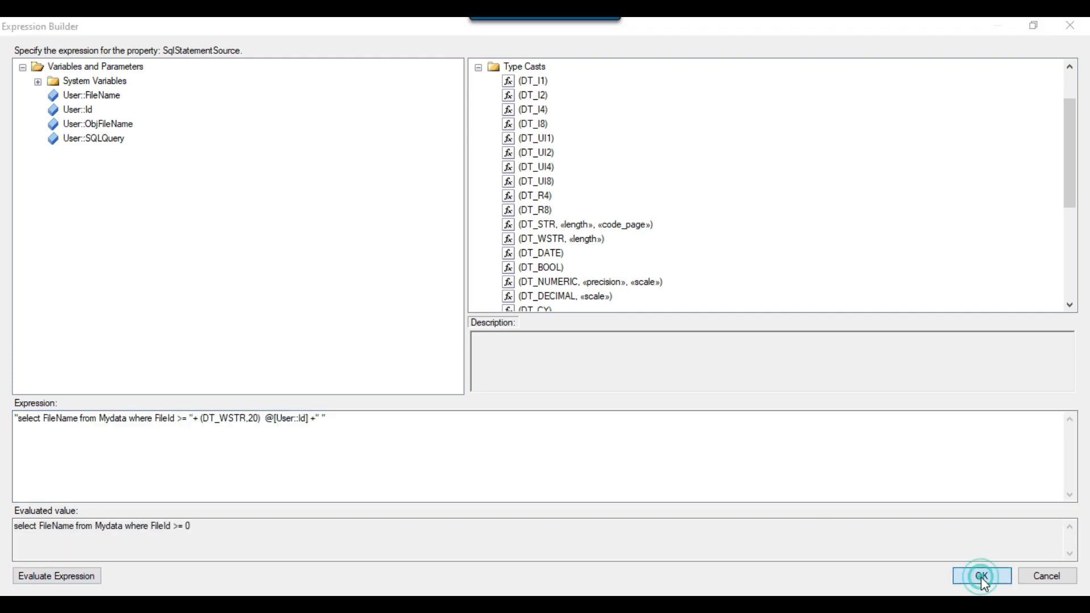
click(607, 426)
Set the Execute SQL Task's ResultSet to Full result set in its general settings.
click(304, 160)
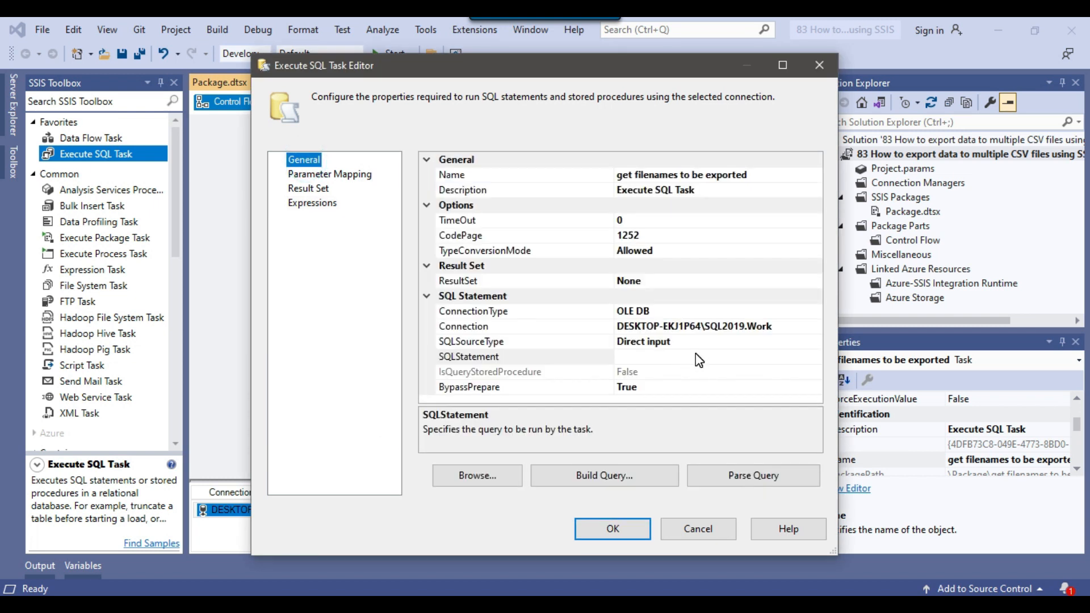
click(794, 280)
click(816, 281)
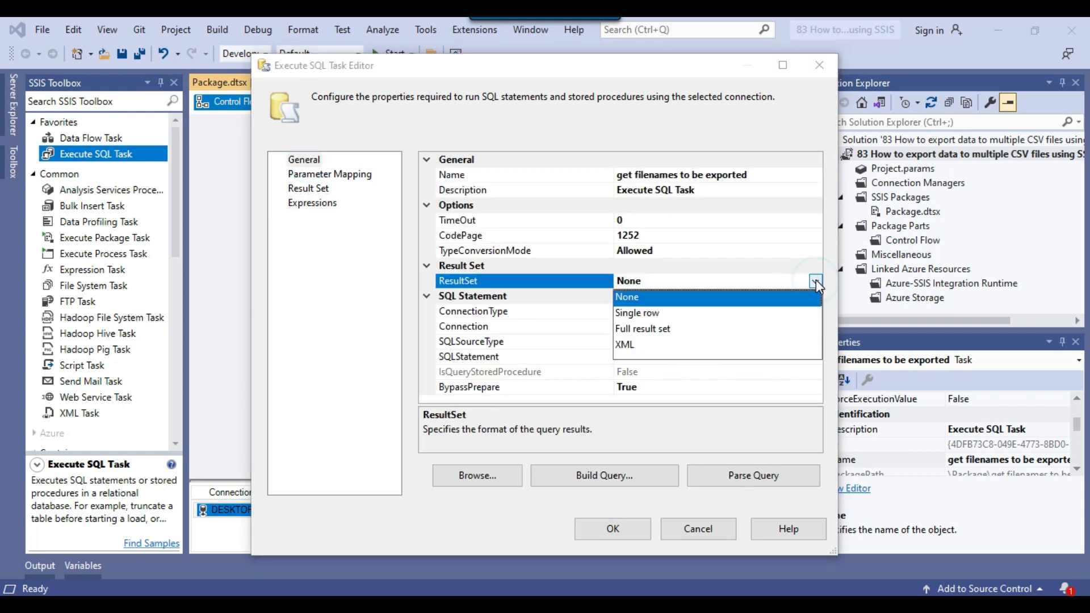
click(647, 329)
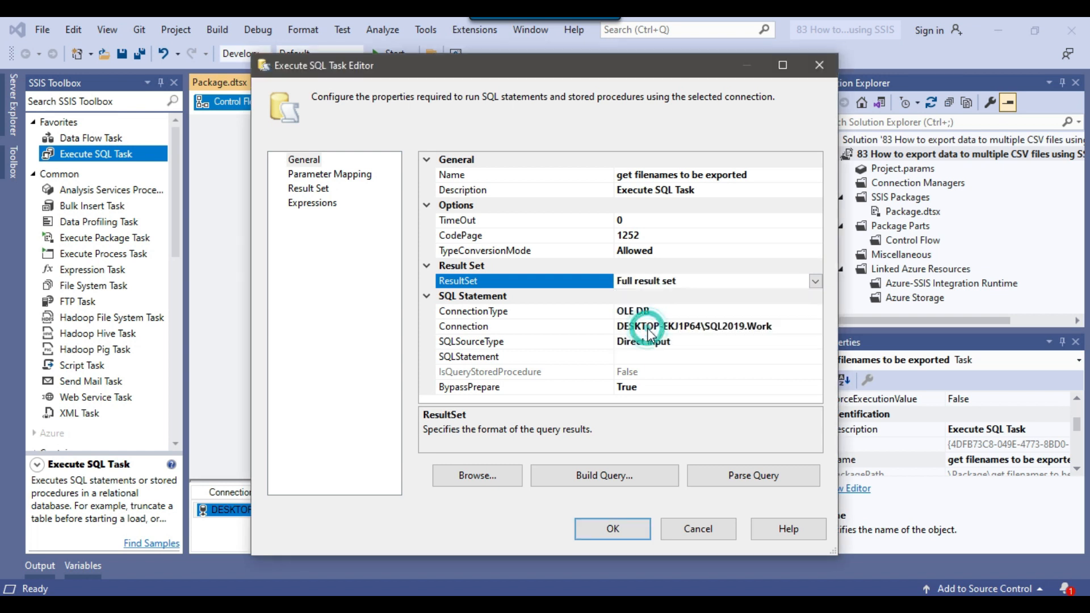
Add a result set mapping with result name 0 and variable User::ObjFileName, and accept the task's settings.
click(311, 190)
click(694, 478)
click(485, 187)
click(513, 178)
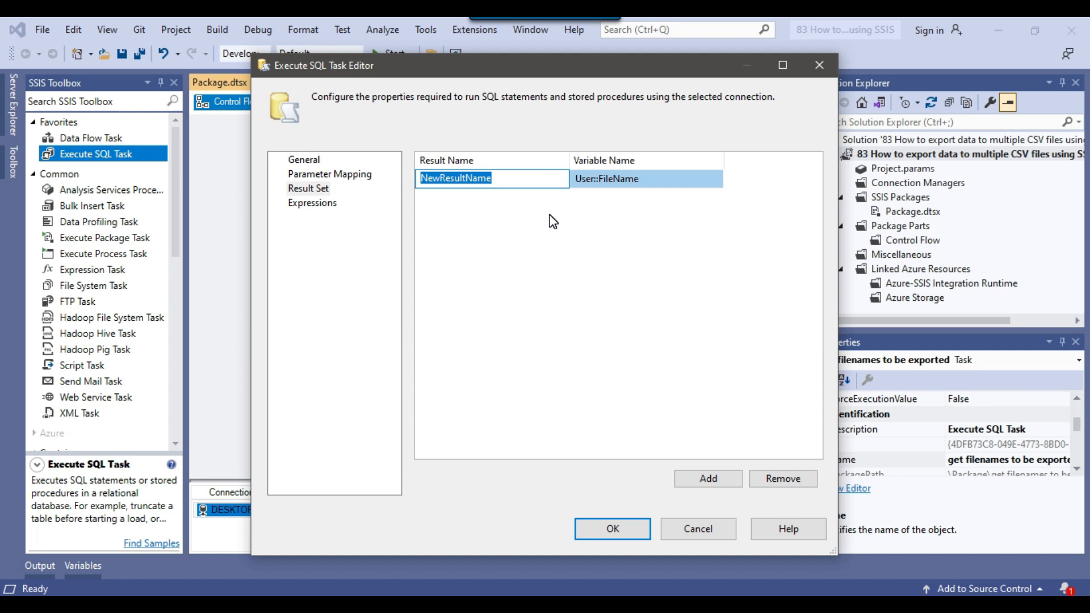
text(0)
click(684, 180)
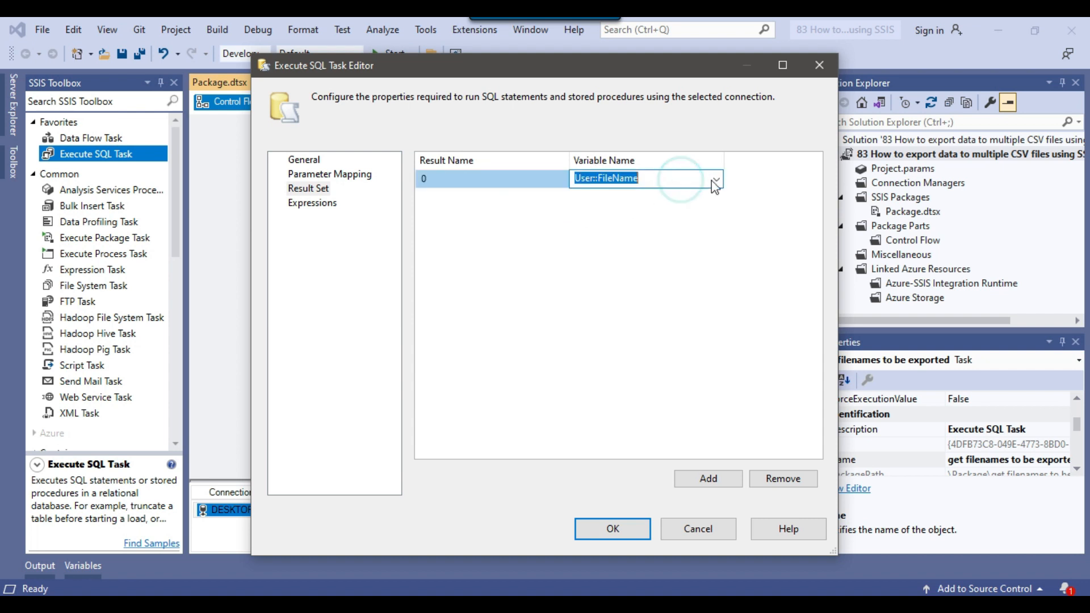
click(716, 179)
click(665, 241)
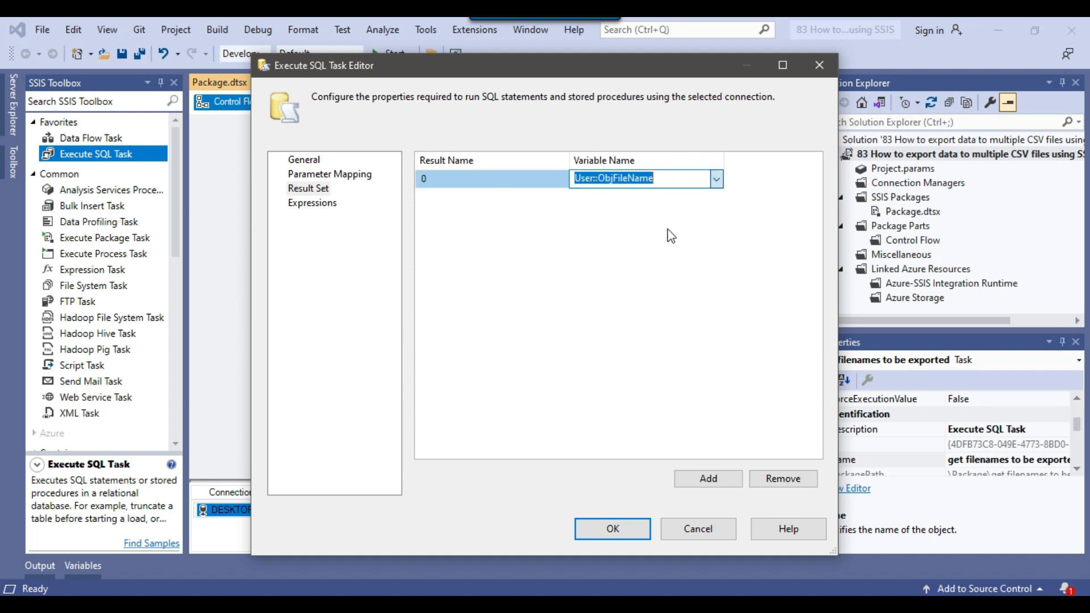
click(613, 530)
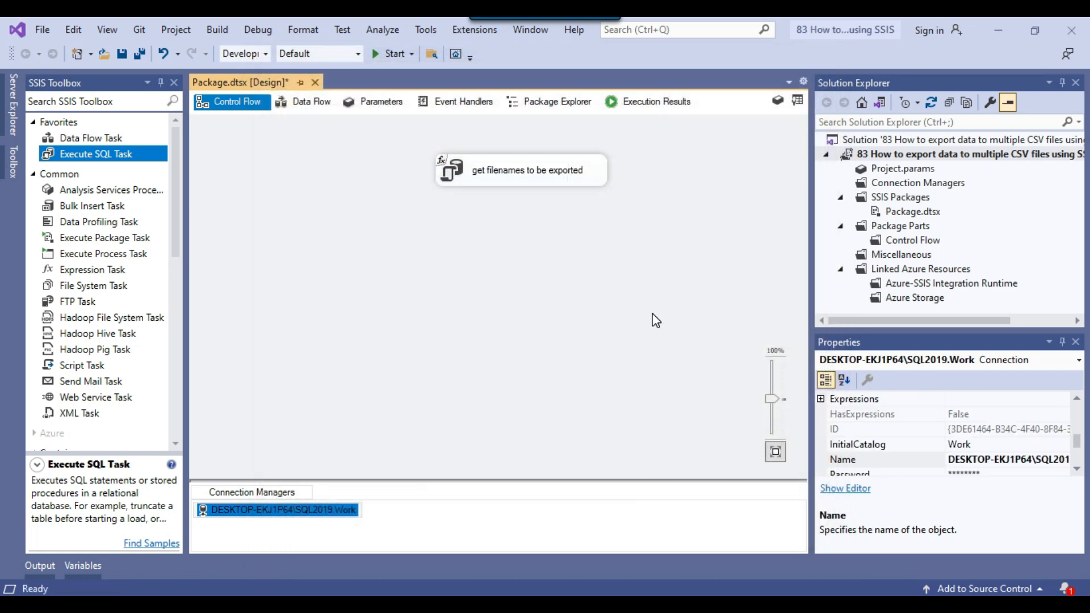
Add a Foreach Loop Container below the "get filenames to be exported" task and connect the task to it.
click(578, 263)
click(82, 365)
scroll(108, 363, down, 2)
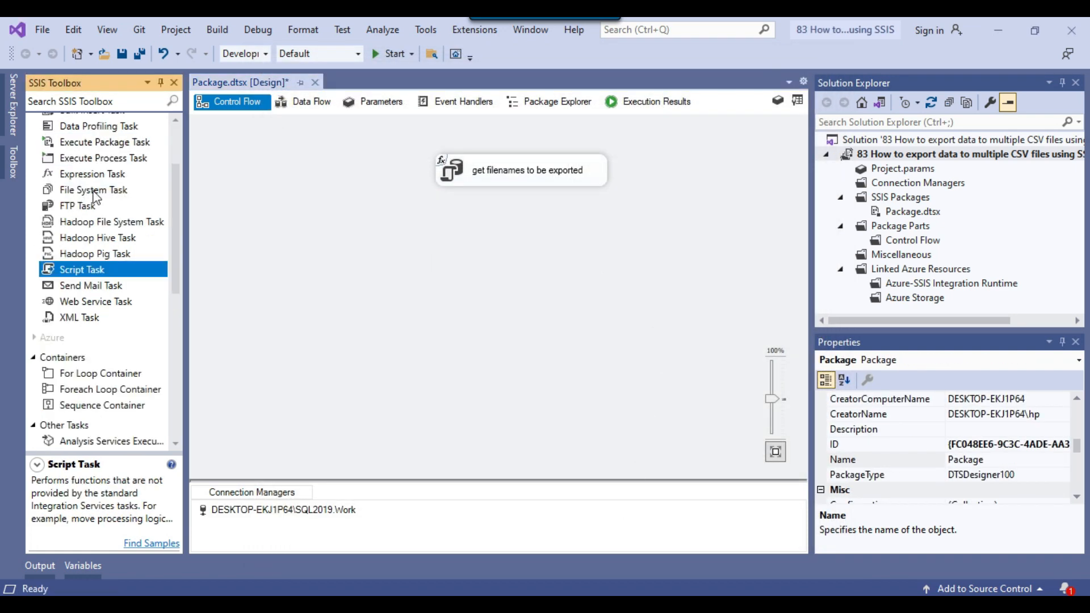
drag(99, 390, 445, 246)
drag(503, 276, 498, 270)
click(518, 159)
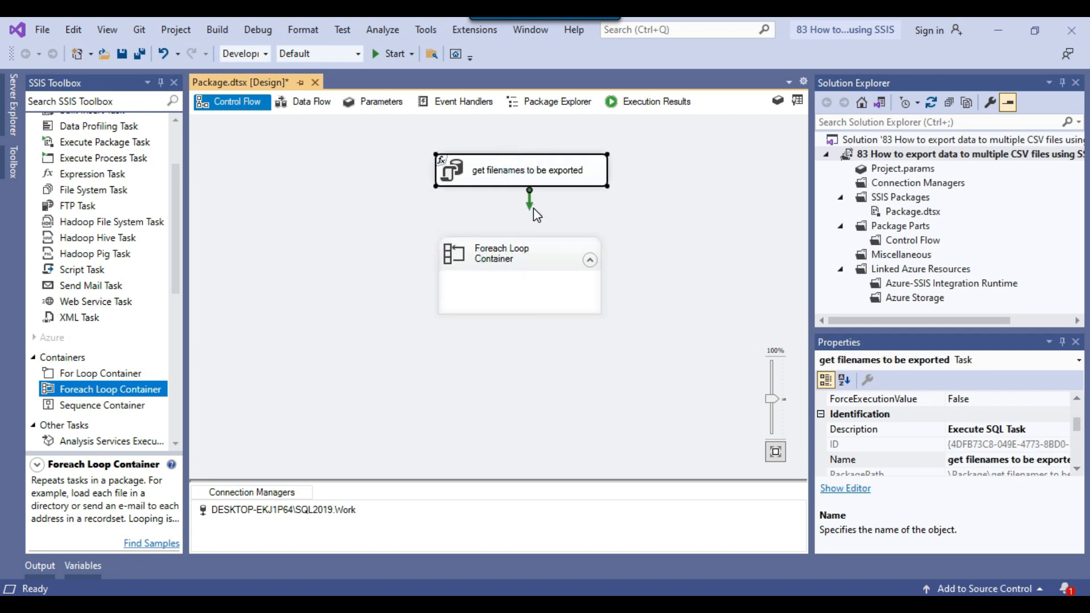
drag(506, 251, 507, 252)
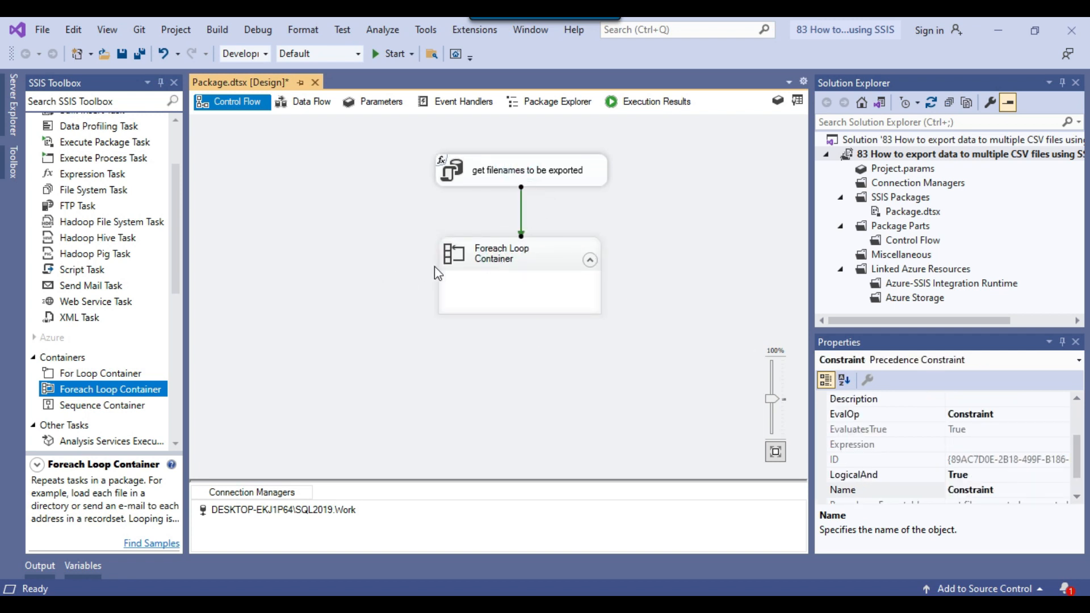
Open the Foreach Loop Container for editing and set a Foreach ADO Enumerator with User::ObjFileName as its ADO object source variable.
right_click(455, 239)
click(484, 249)
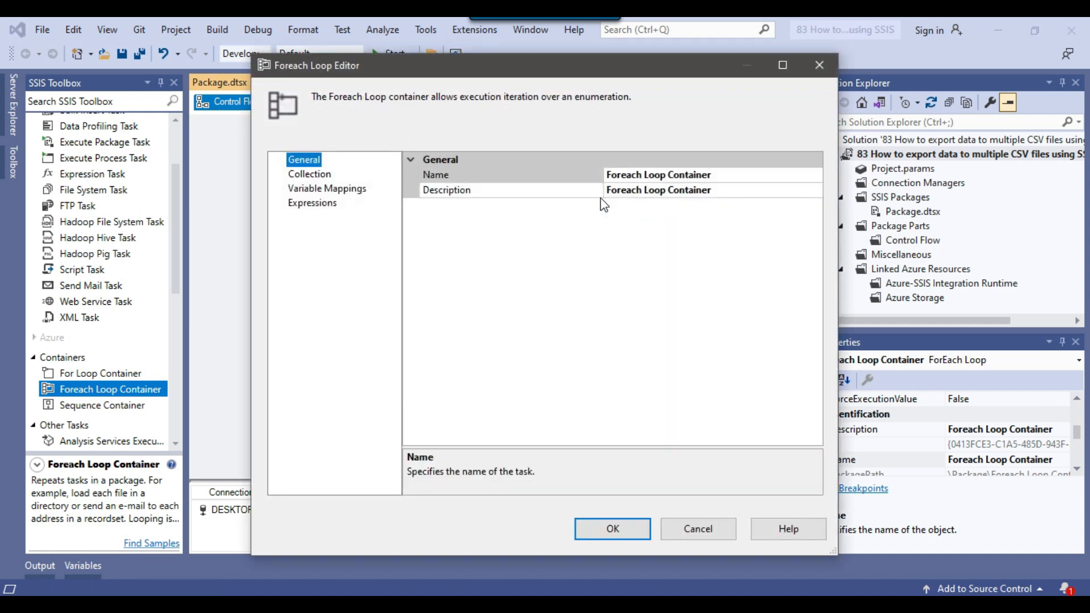
click(311, 174)
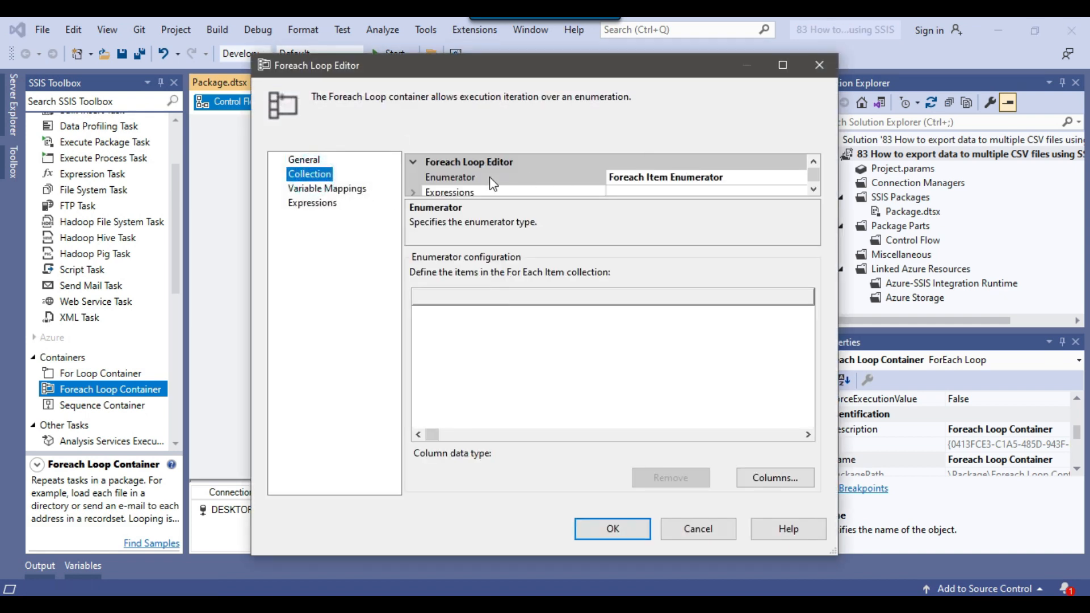
click(772, 177)
click(799, 177)
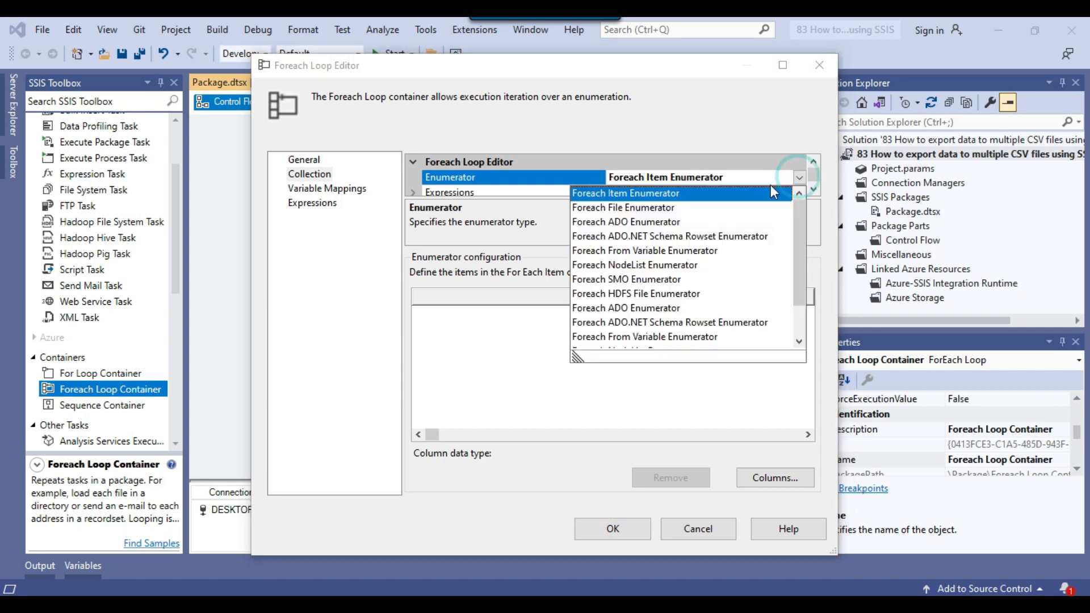
click(672, 223)
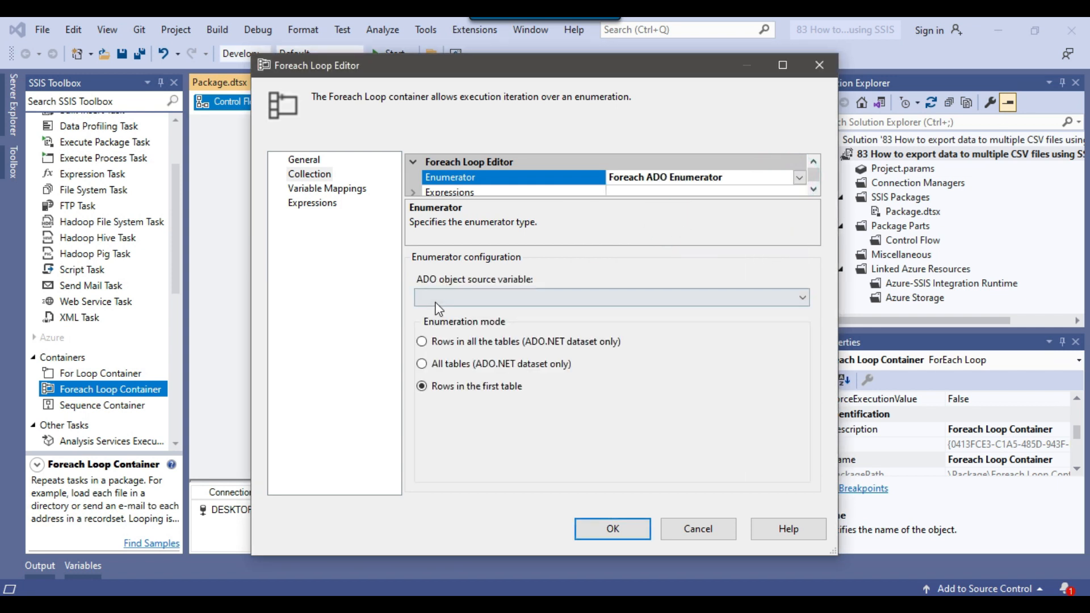
click(499, 298)
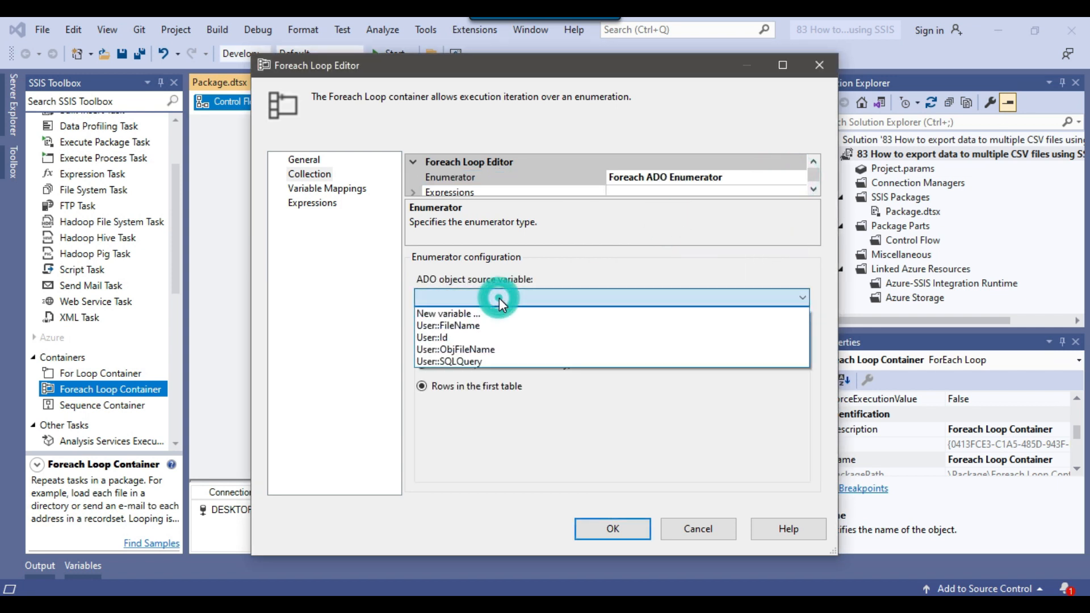
click(496, 350)
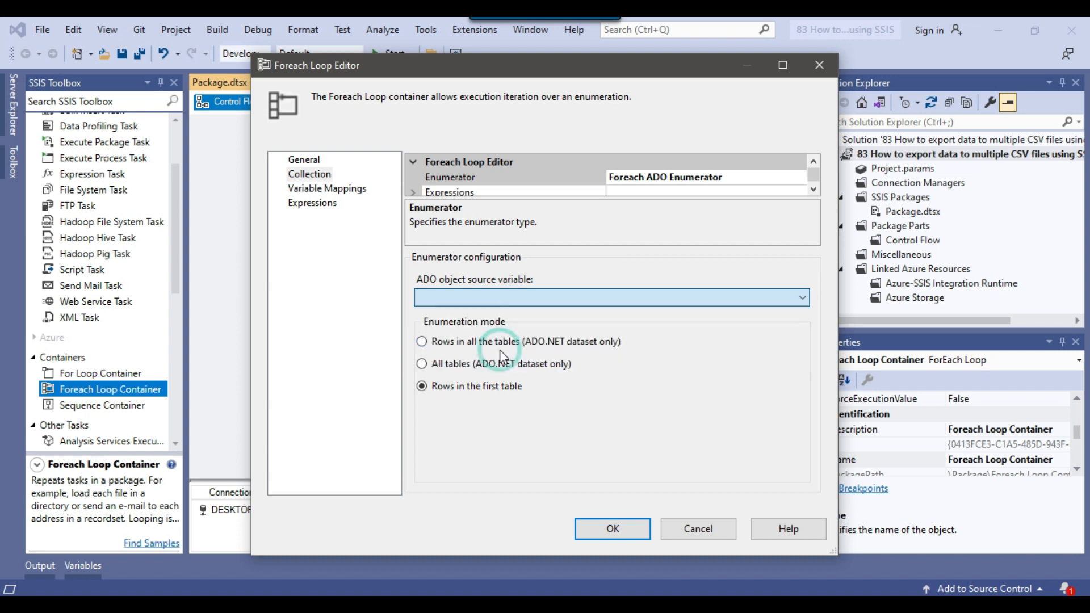
Map the loop's collection value at index 0 to the variable User::FileName.
click(313, 188)
click(464, 202)
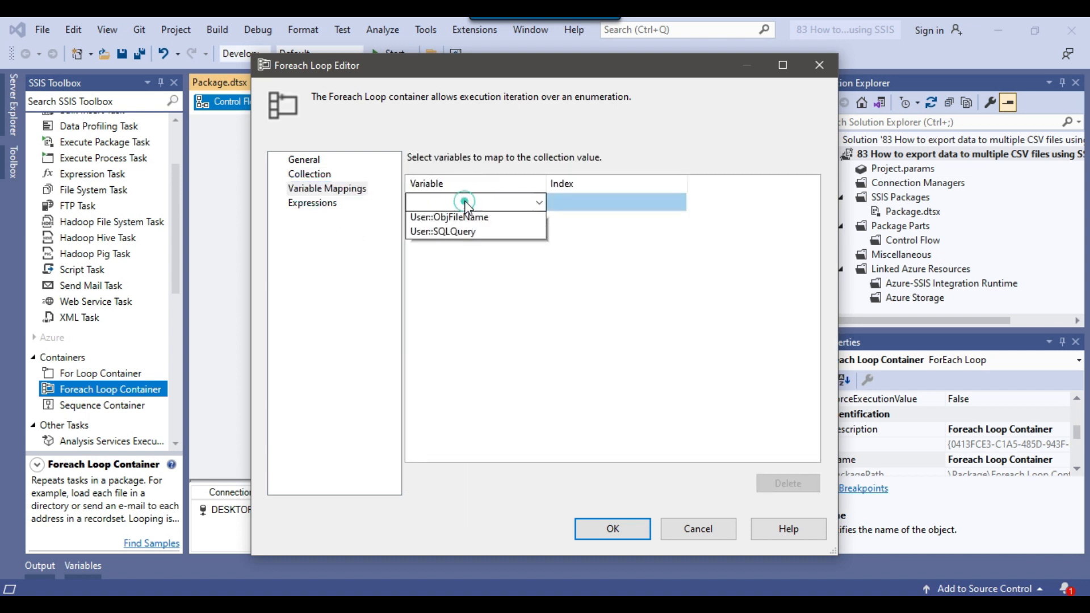
click(469, 230)
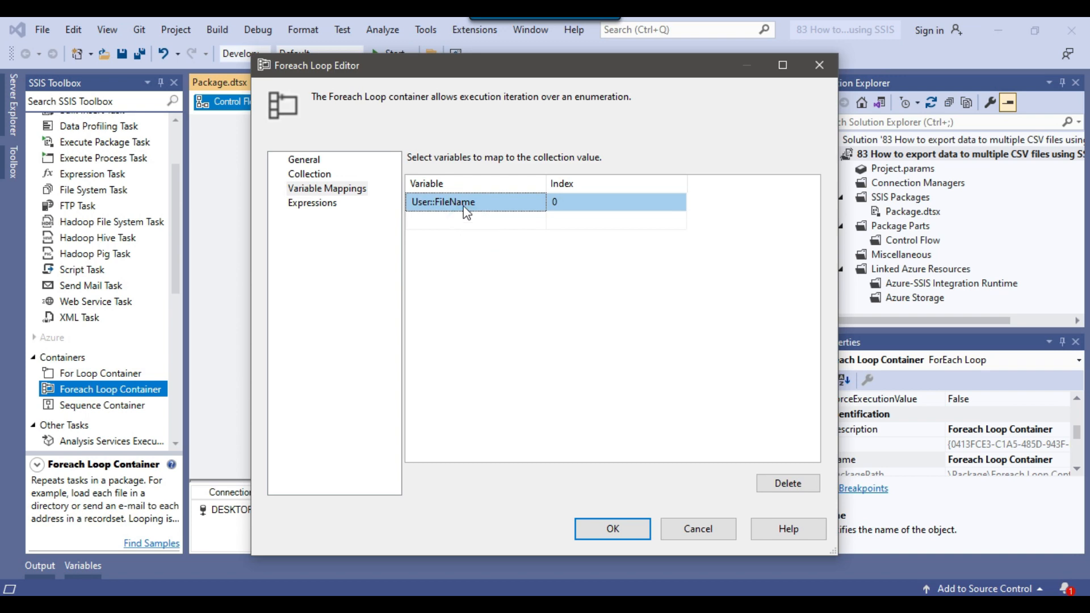
Review the FileName query results in SQL Server Management Studio, and return to the Foreach Loop Editor in Visual Studio to accept its settings.
click(296, 604)
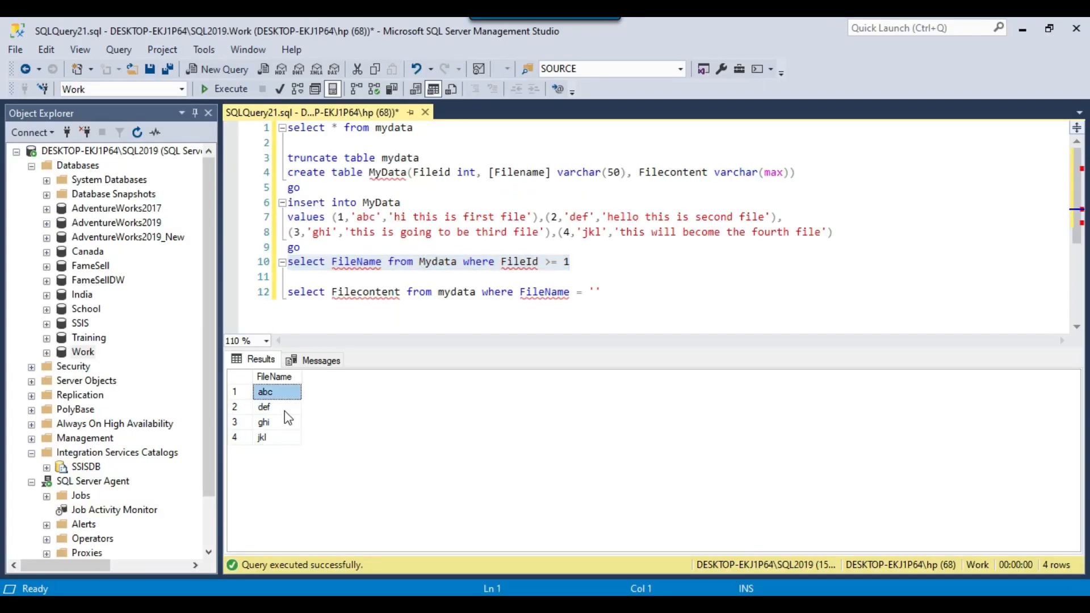
click(280, 407)
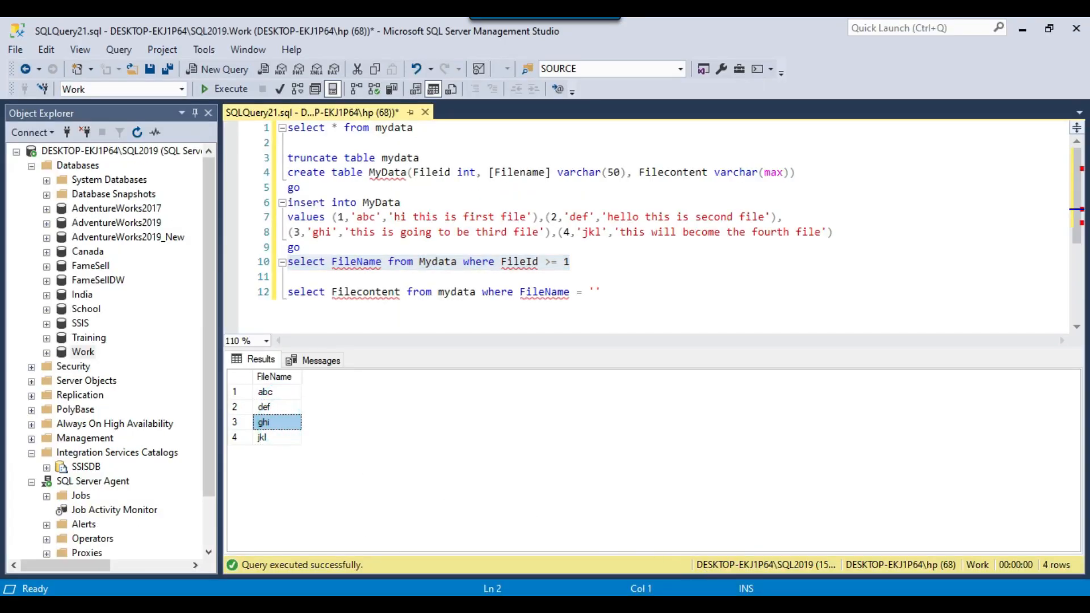
click(482, 605)
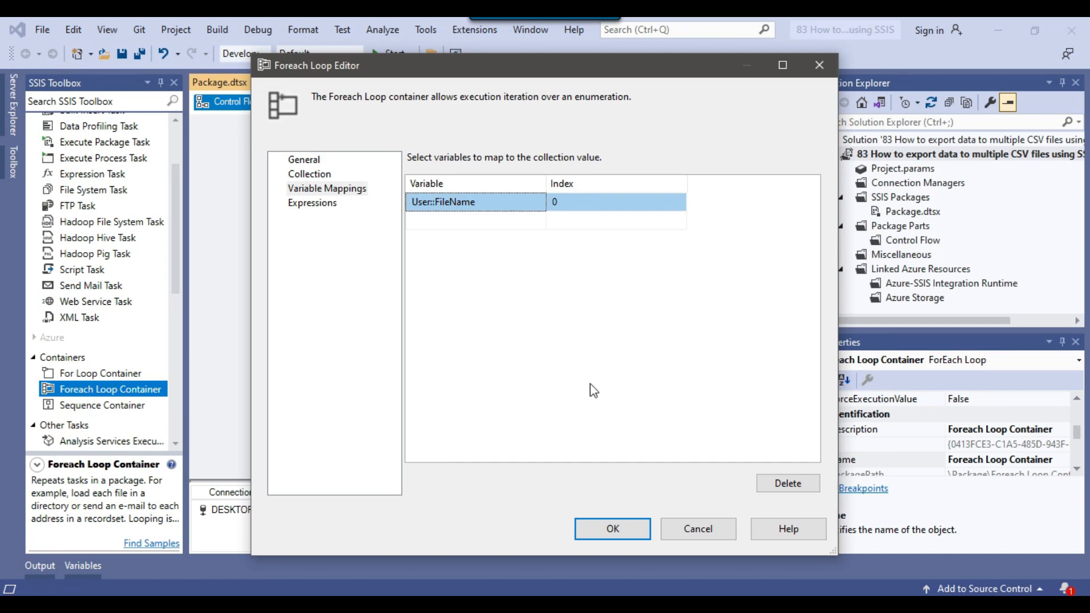
click(613, 526)
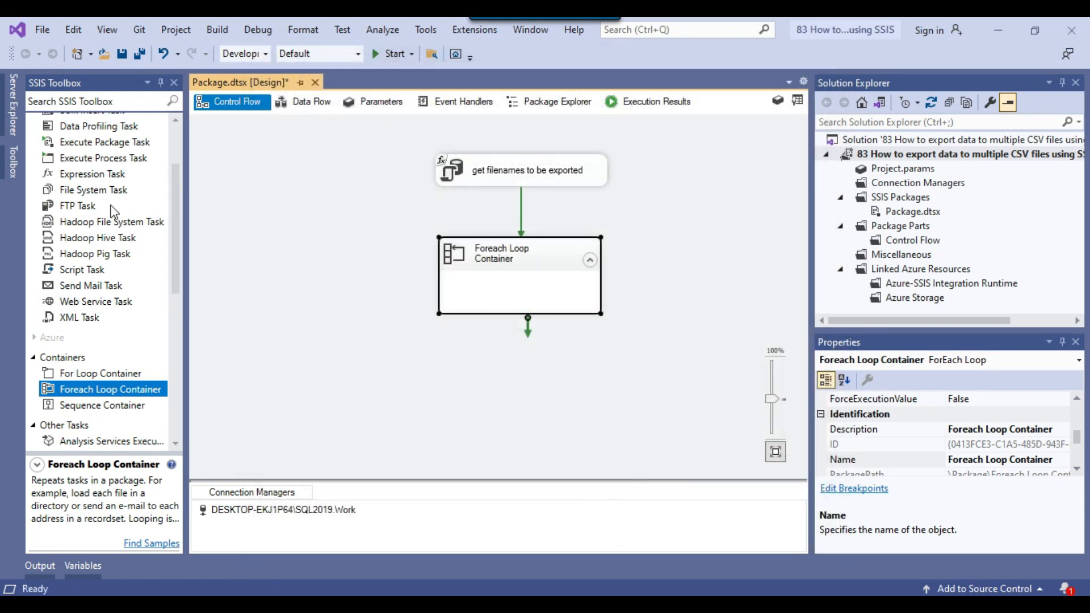
Add a Data Flow Task inside the Foreach Loop Container and open its data flow.
scroll(113, 209, up, 2)
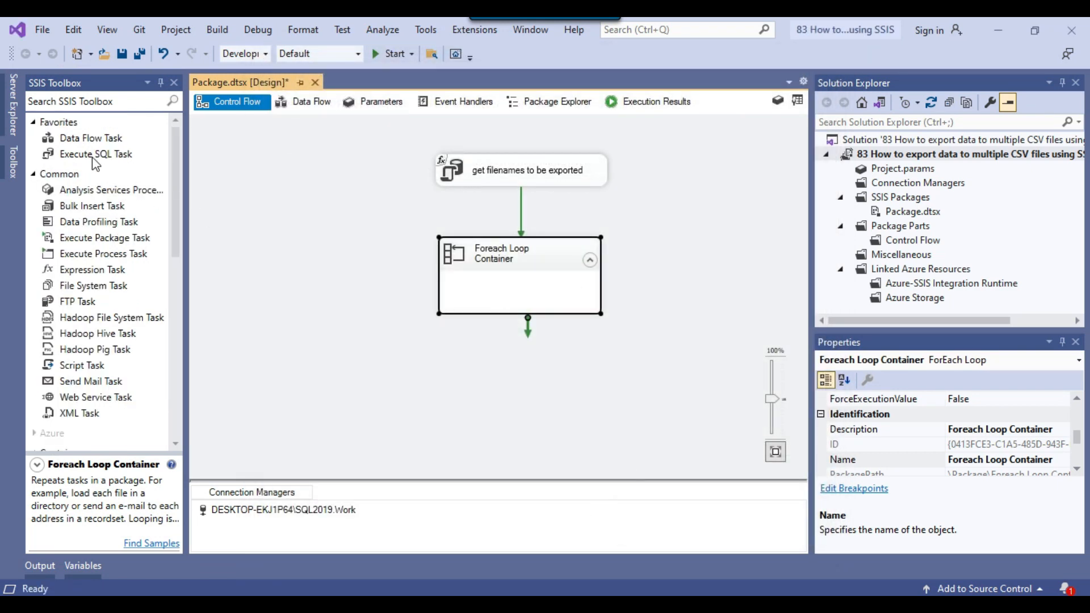
drag(89, 138, 412, 279)
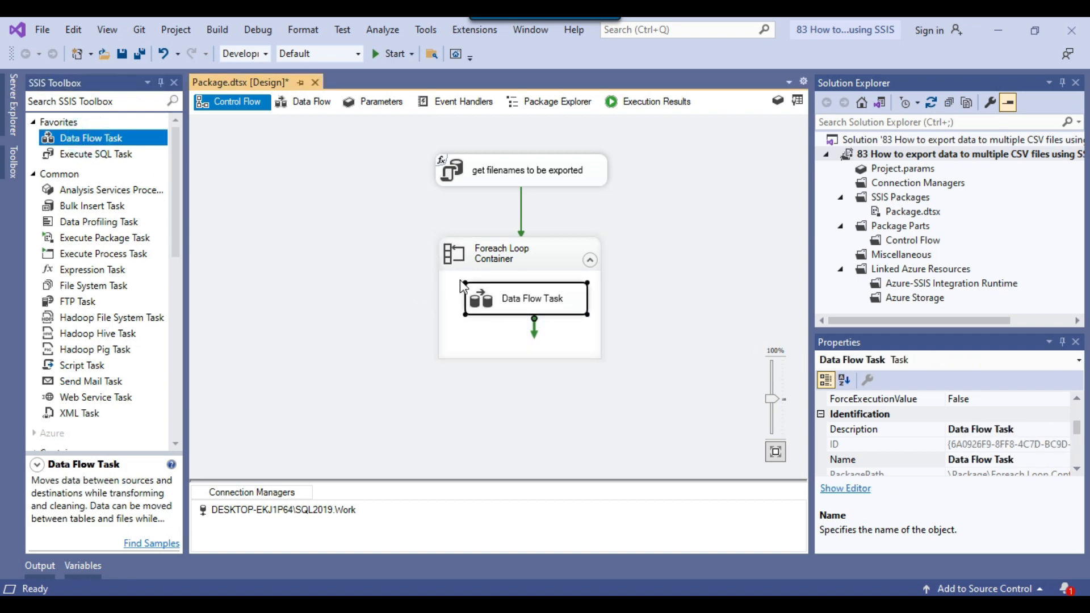
double_click(489, 306)
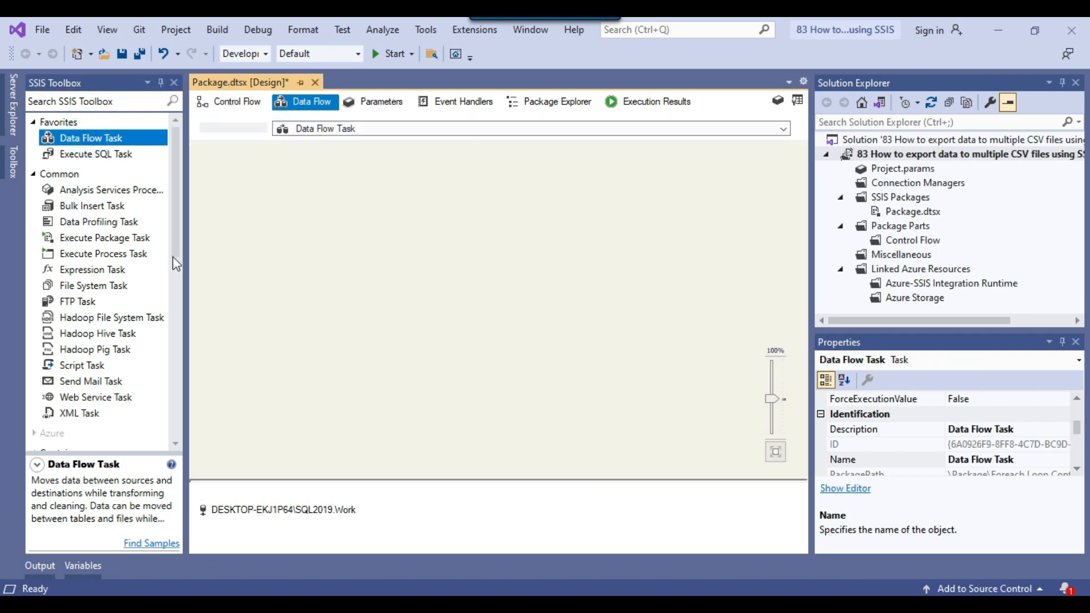
Add an OLE DB Source to the data flow and open it for editing.
scroll(105, 240, down, 14)
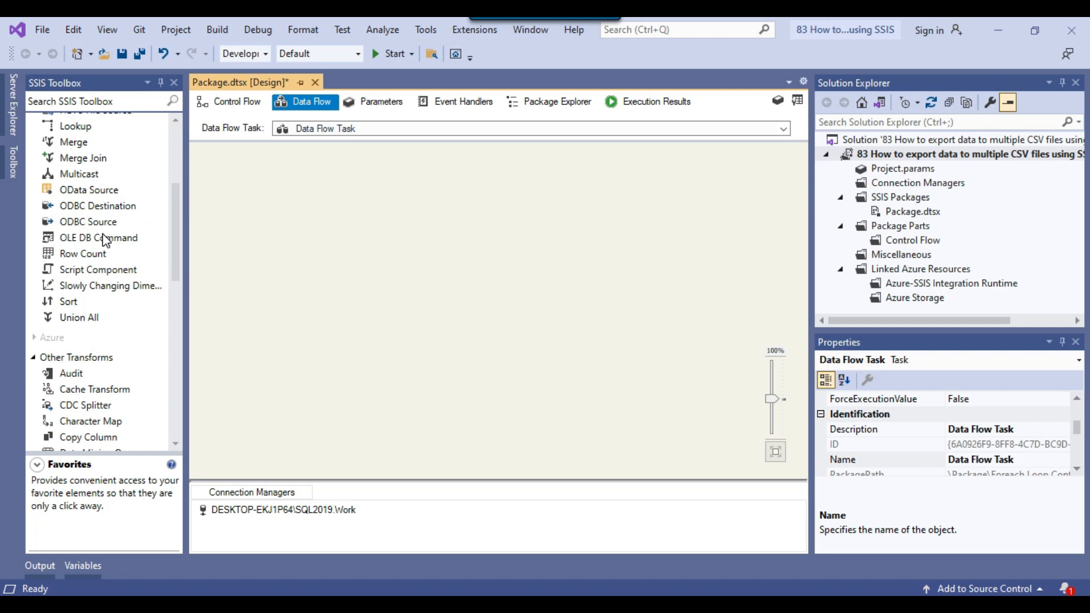
drag(85, 250, 433, 175)
right_click(451, 193)
click(511, 196)
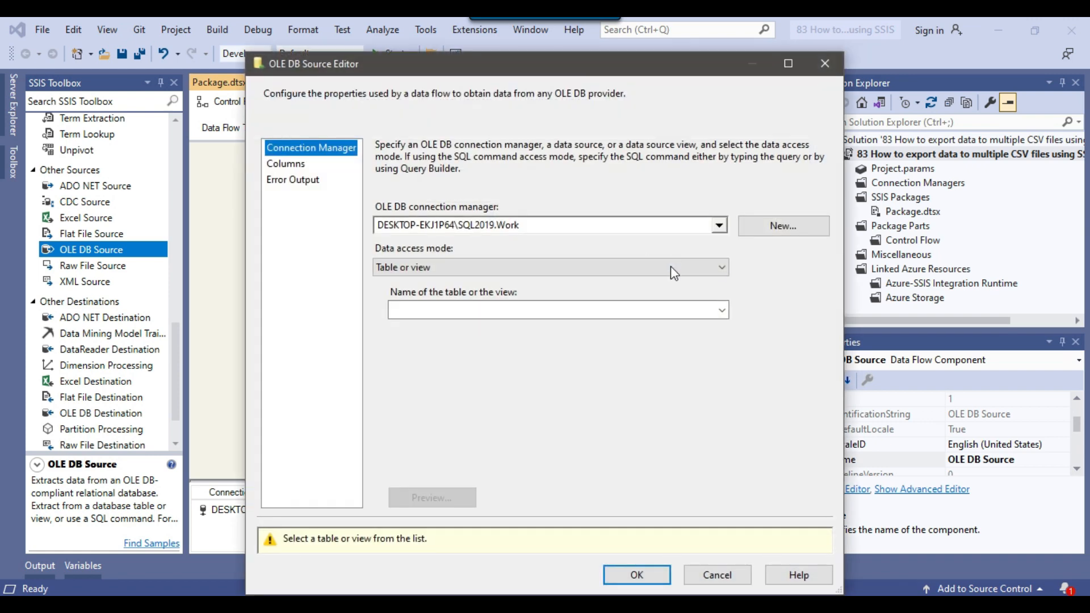
Set the OLE DB Source to SQL command from variable using User::SQLQuery, check its output columns and accept the settings.
click(584, 225)
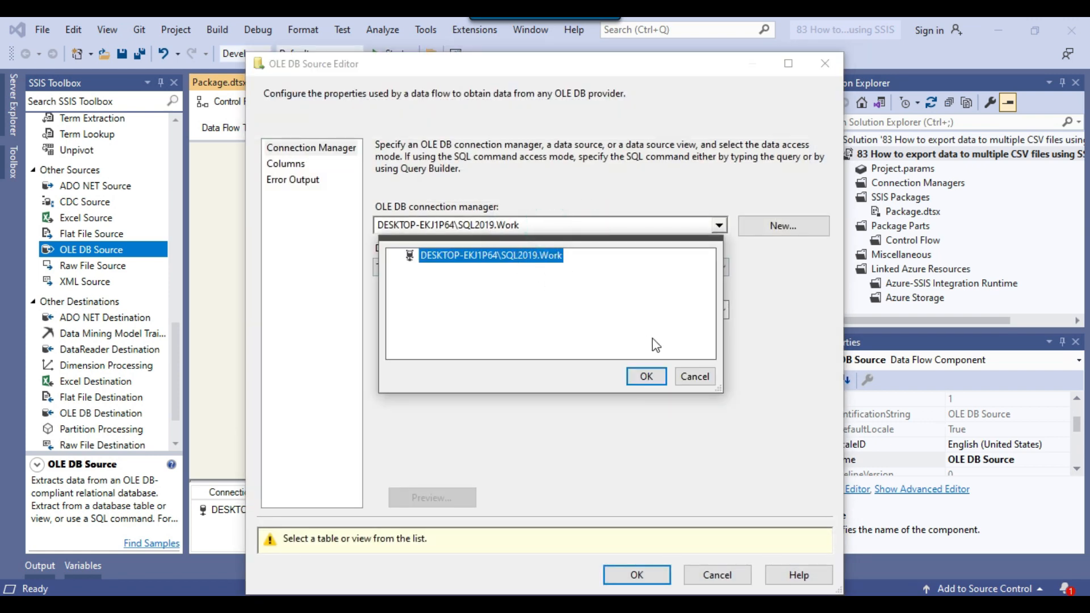
click(696, 377)
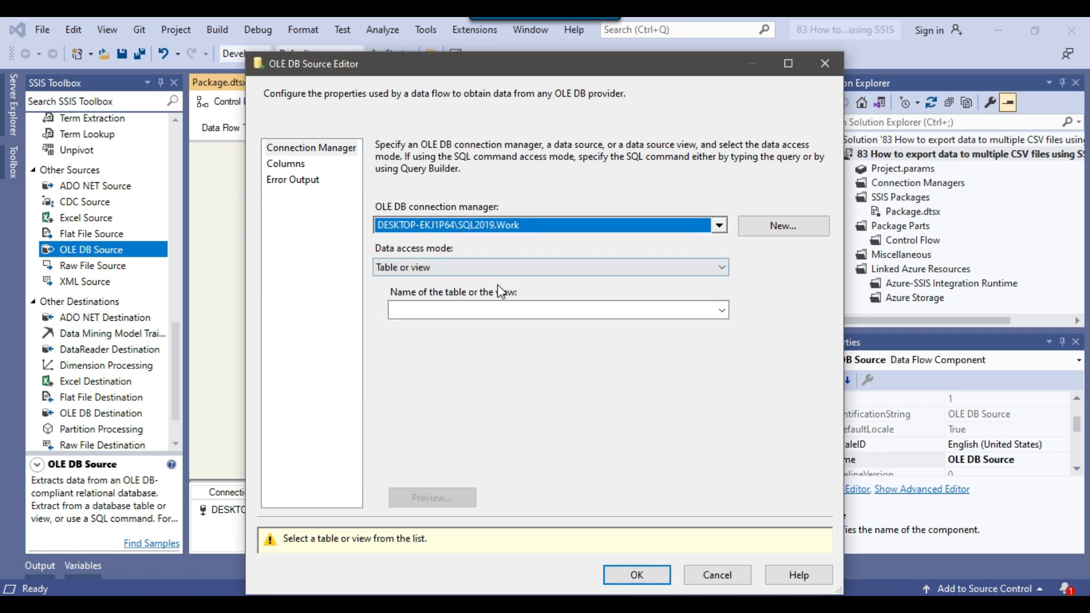
click(468, 273)
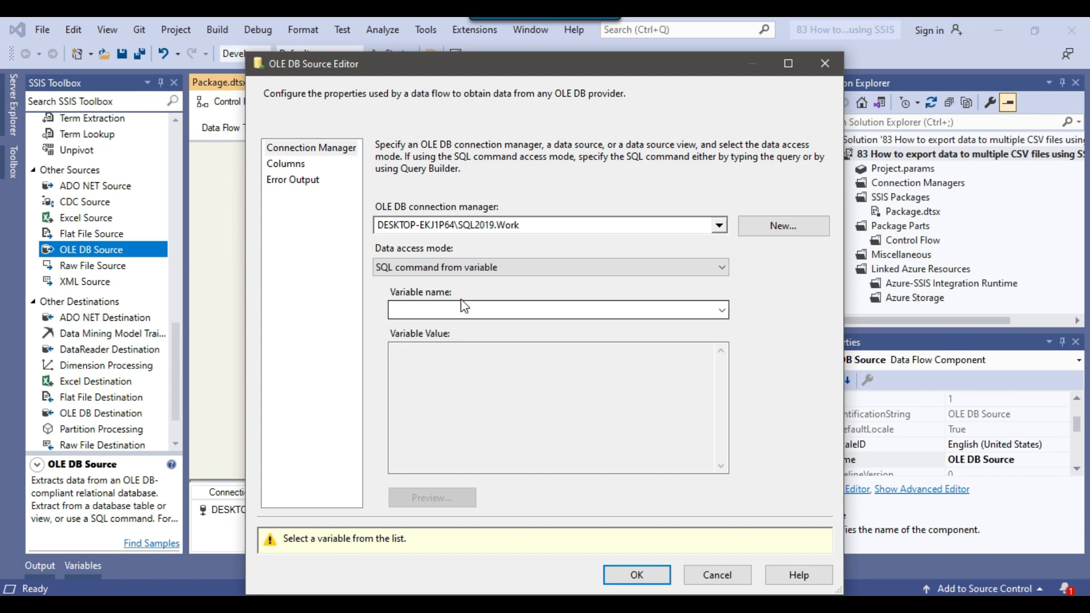
click(468, 311)
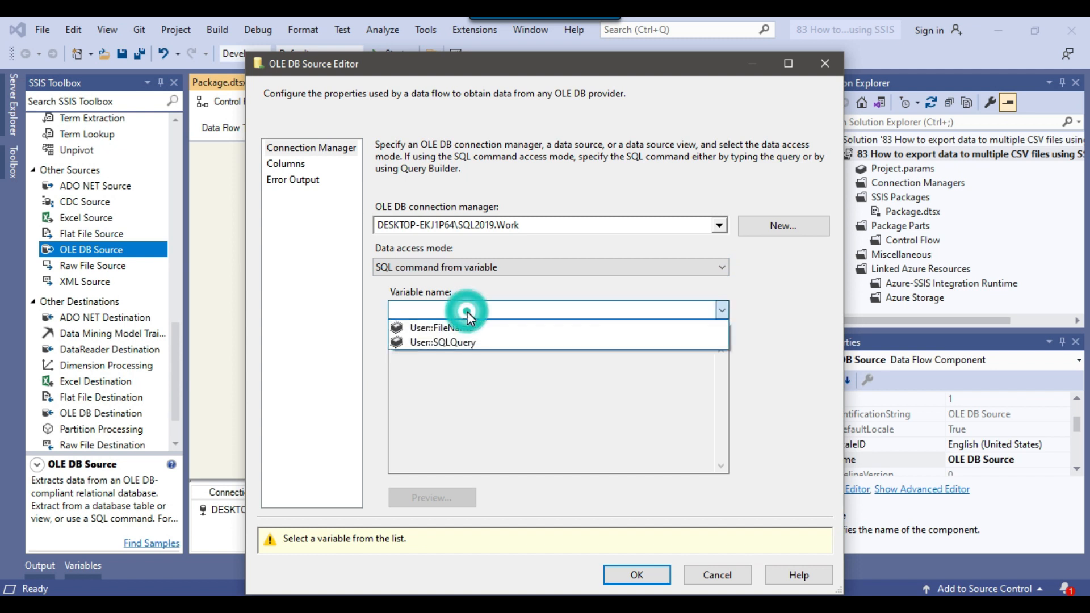
click(459, 352)
drag(401, 350, 528, 354)
drag(629, 352, 599, 353)
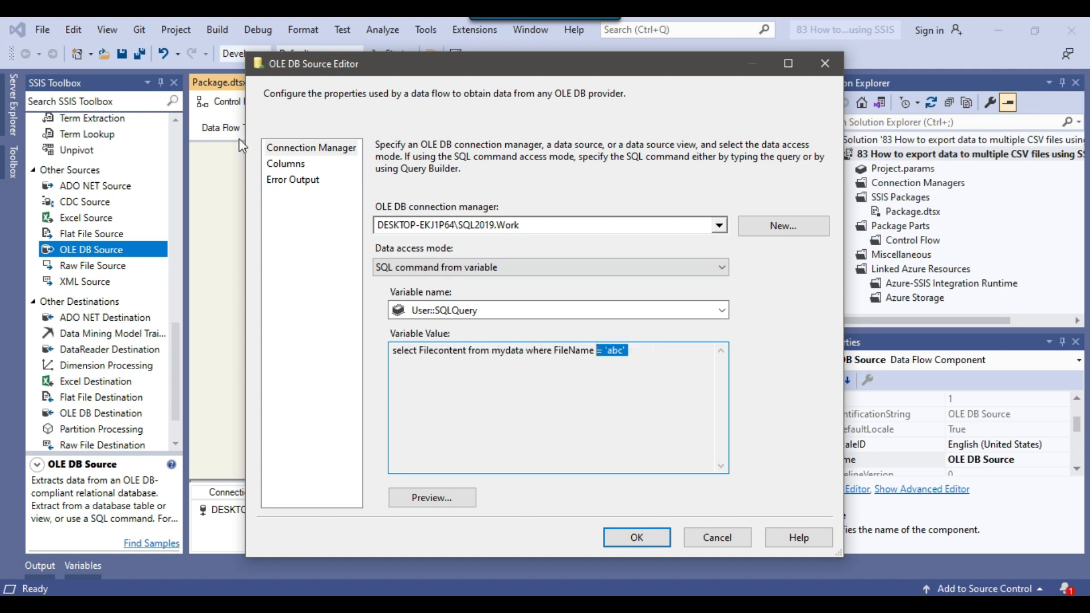
click(287, 166)
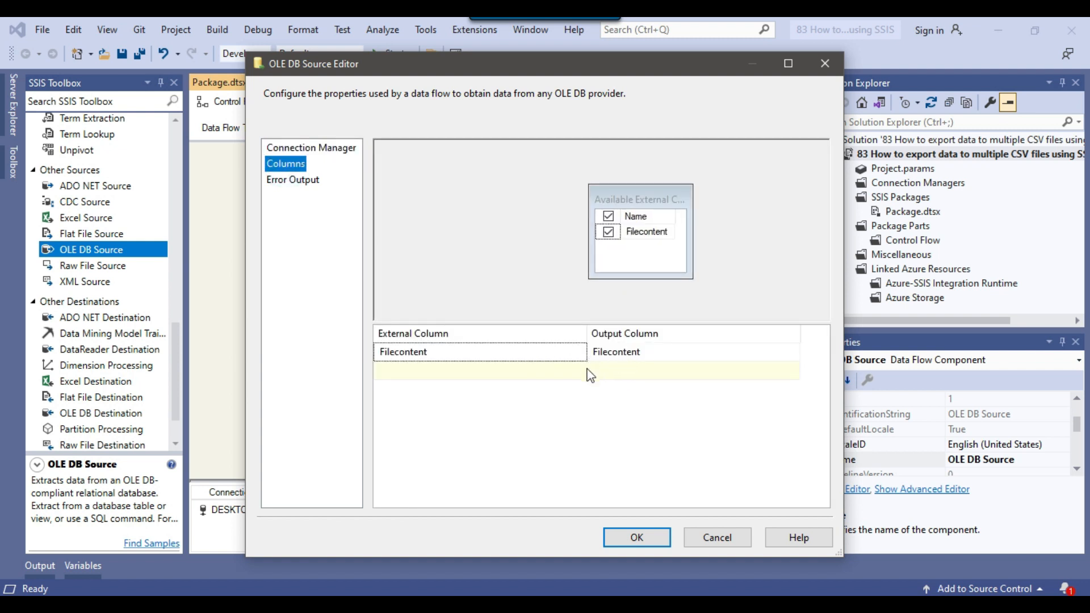
click(649, 530)
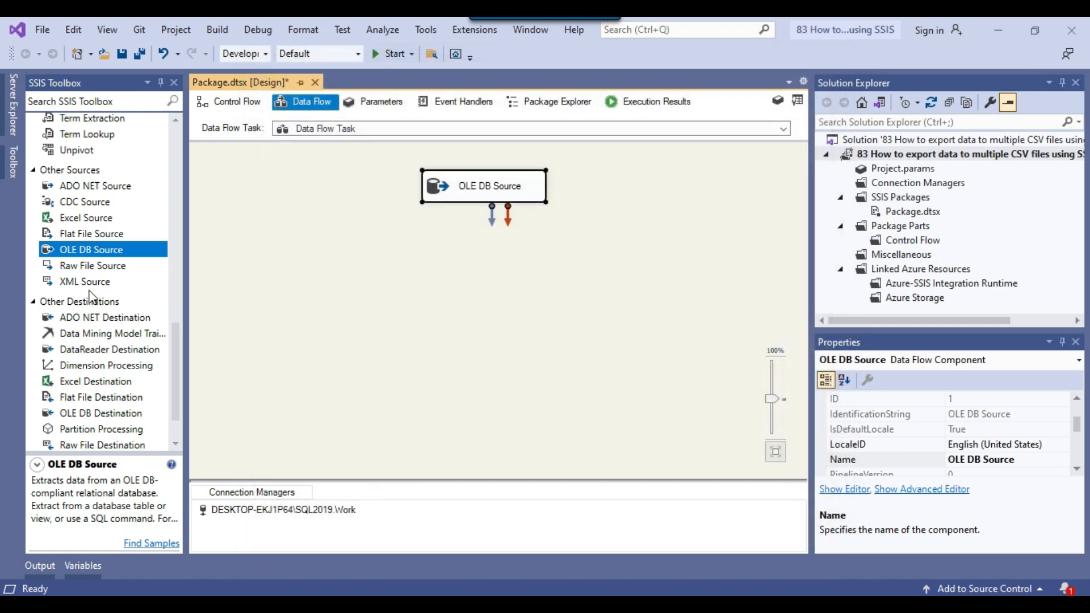
Add a Flat File Destination below the OLE DB Source and connect the source's output to it.
scroll(91, 297, down, 1)
drag(101, 343, 415, 321)
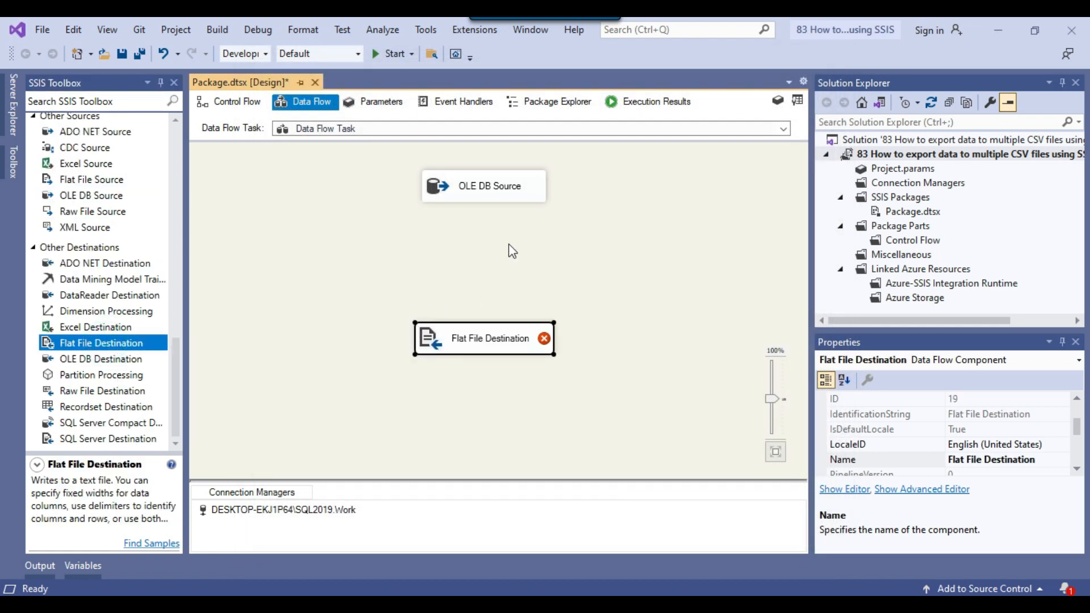
click(467, 182)
drag(491, 214, 490, 341)
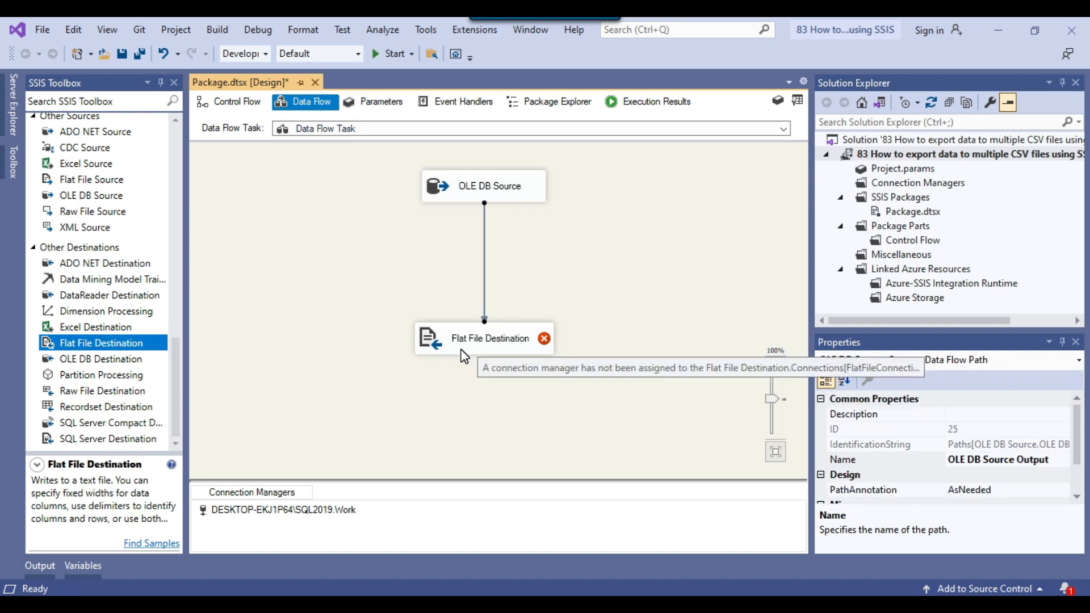
Open the Flat File Destination for editing and start a new Delimited flat file connection manager named "file file".
click(460, 347)
right_click(485, 342)
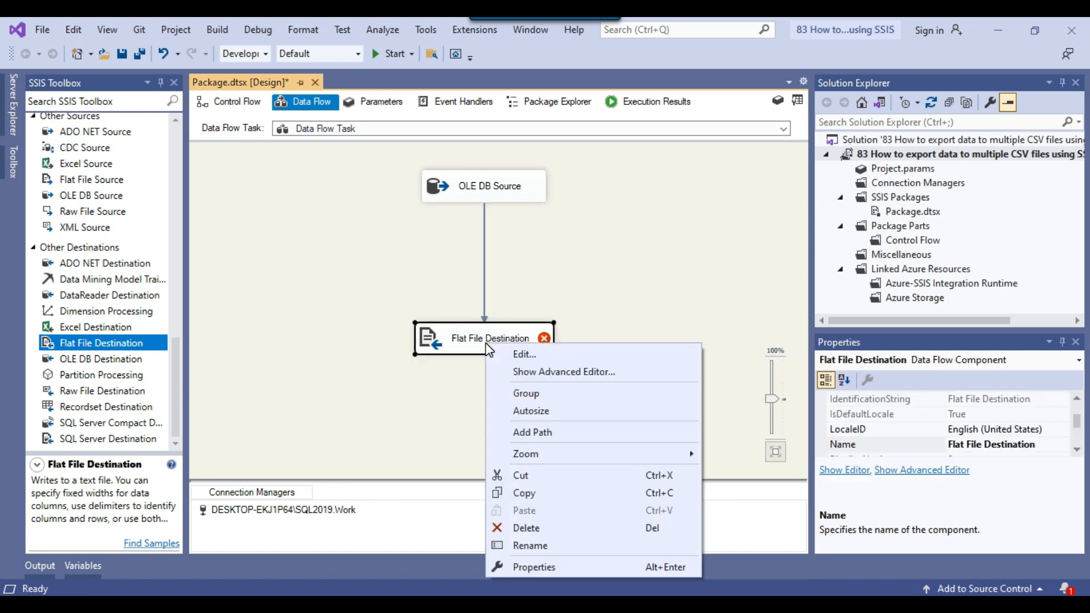
click(529, 353)
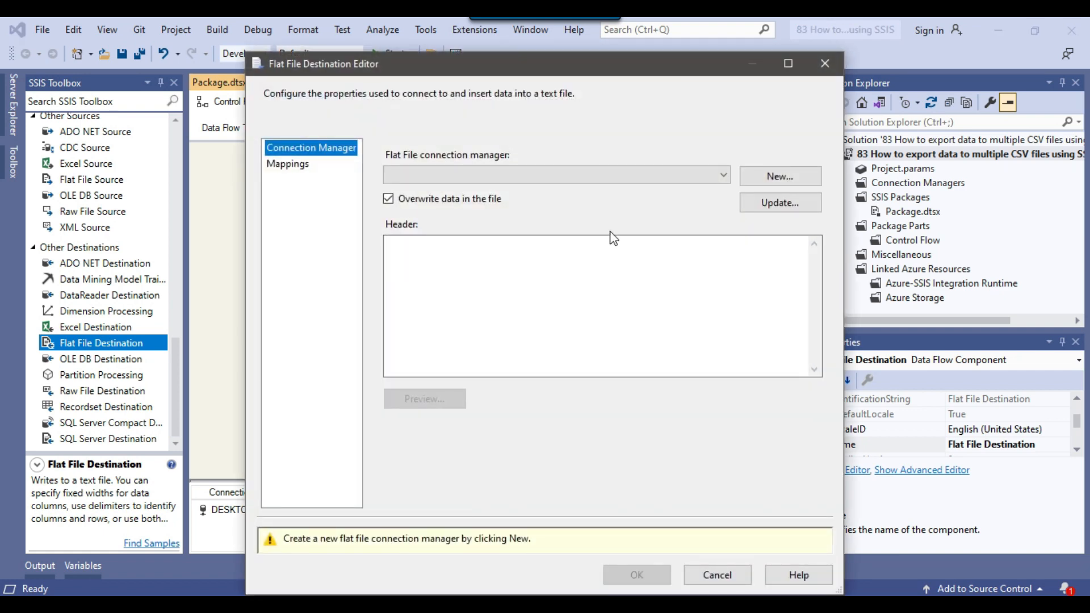
click(772, 176)
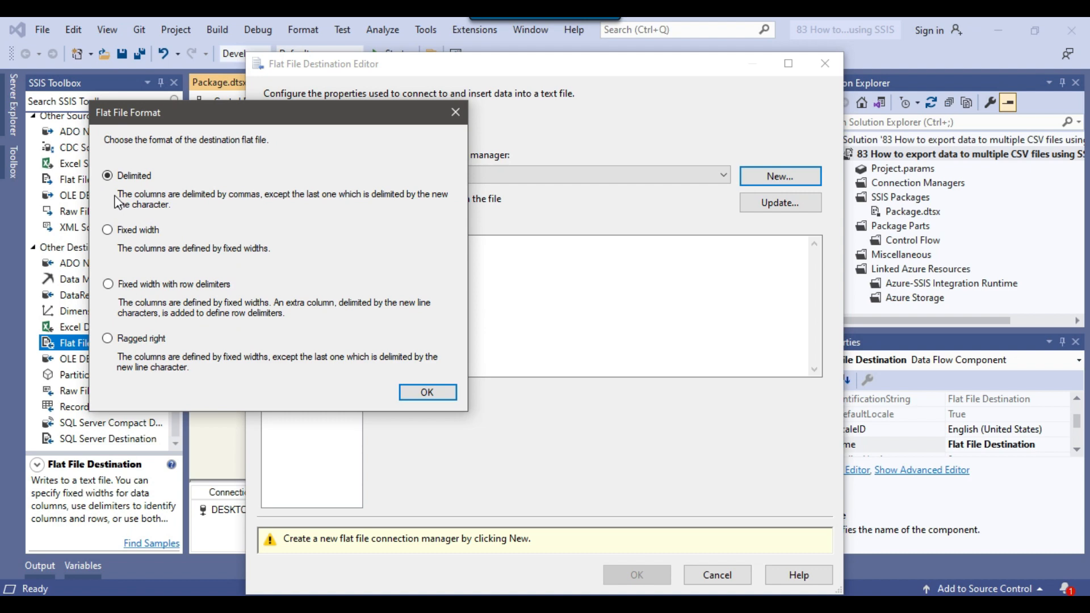
click(421, 393)
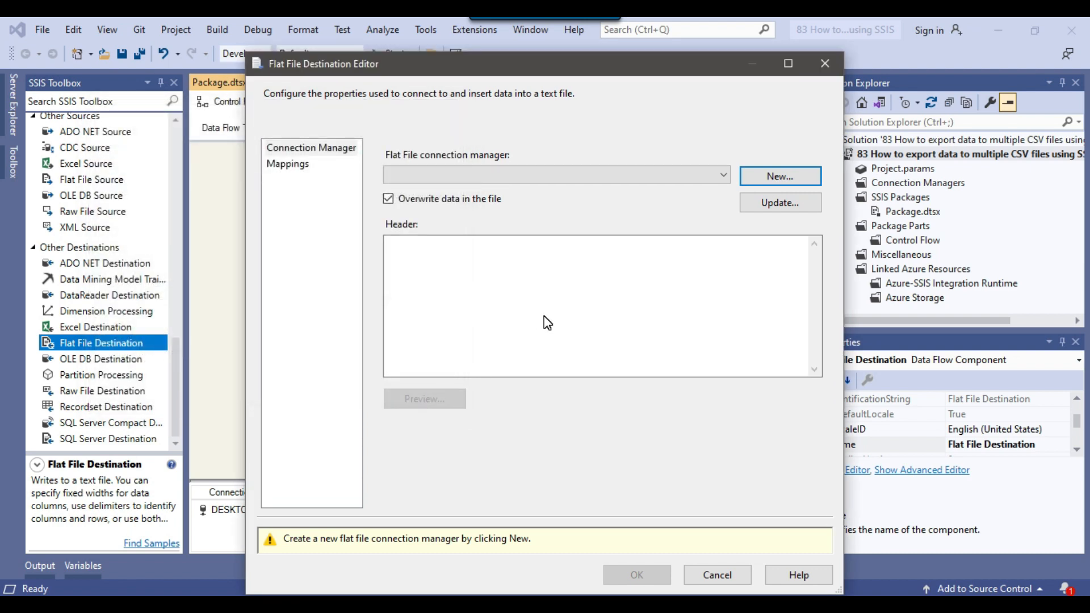
text(file file)
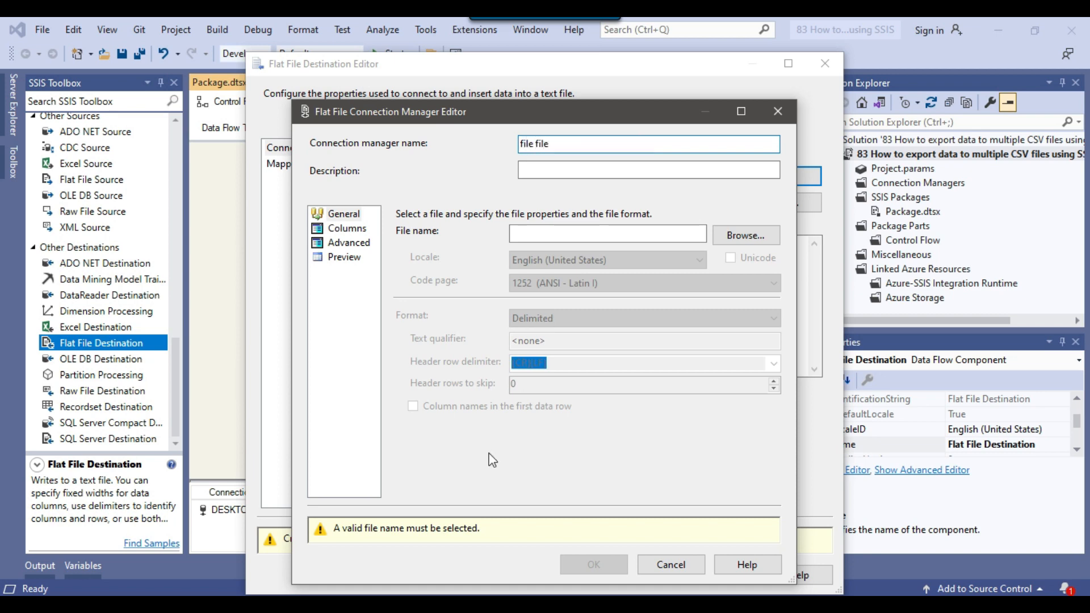
Create an empty text document named abc.txt in the D:\Files folder using File Explorer.
click(426, 604)
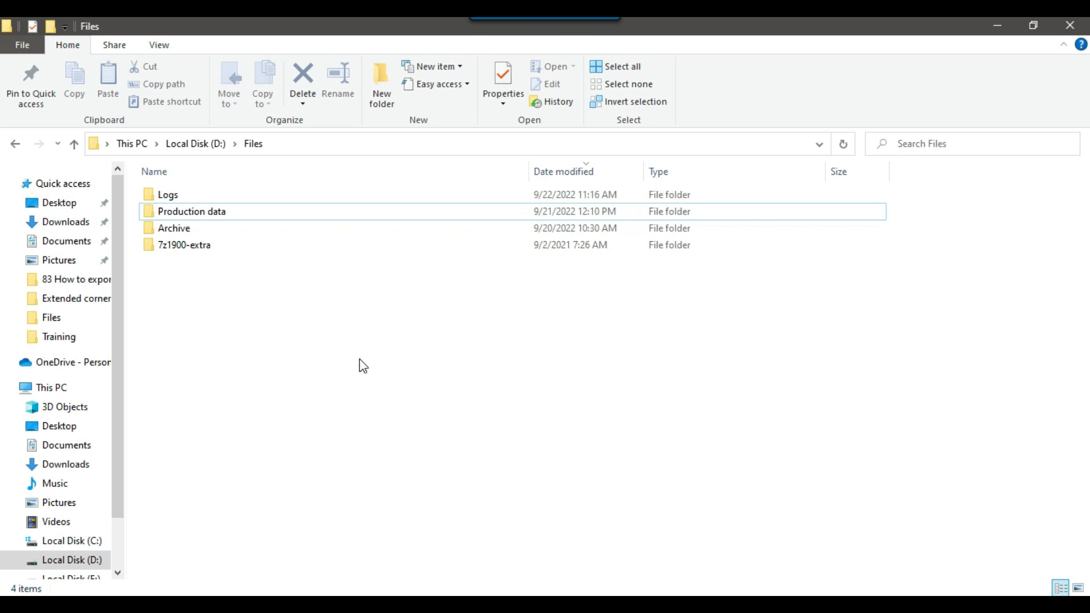
right_click(359, 360)
mouse_move(395, 324)
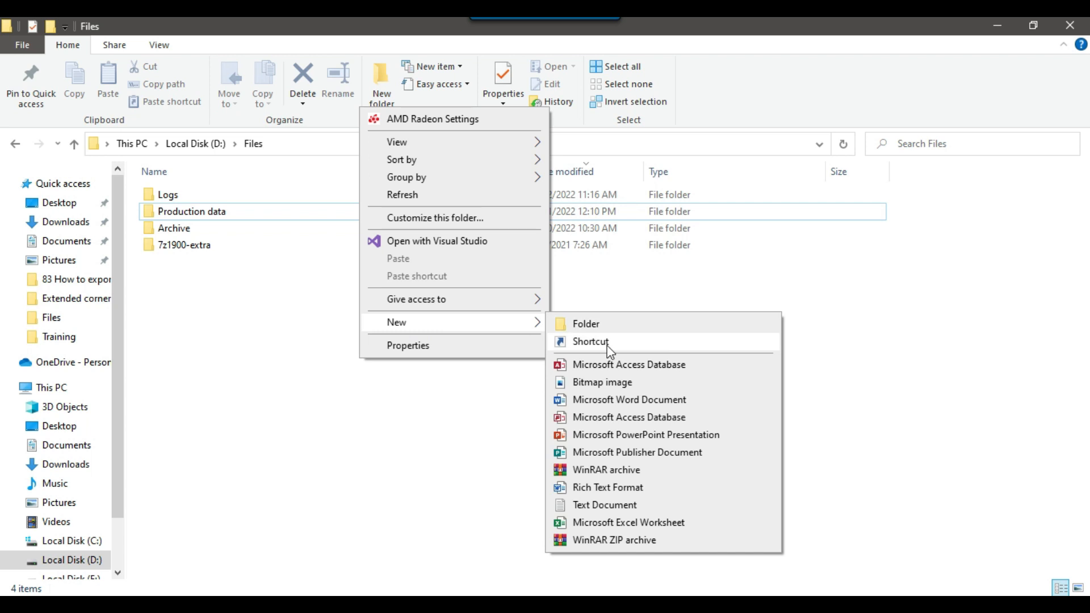
click(614, 503)
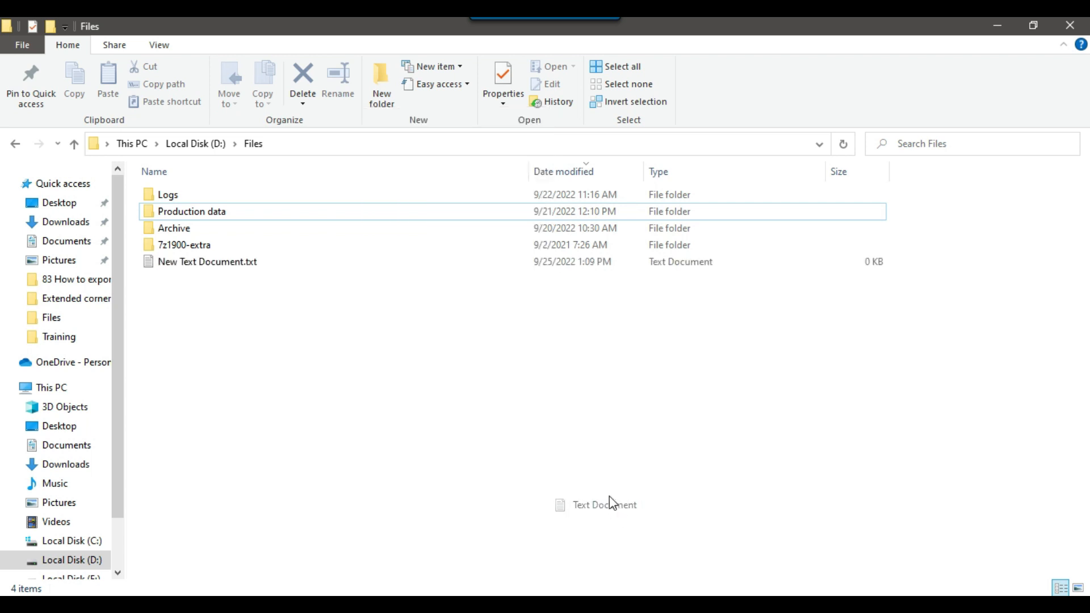
text(abc)
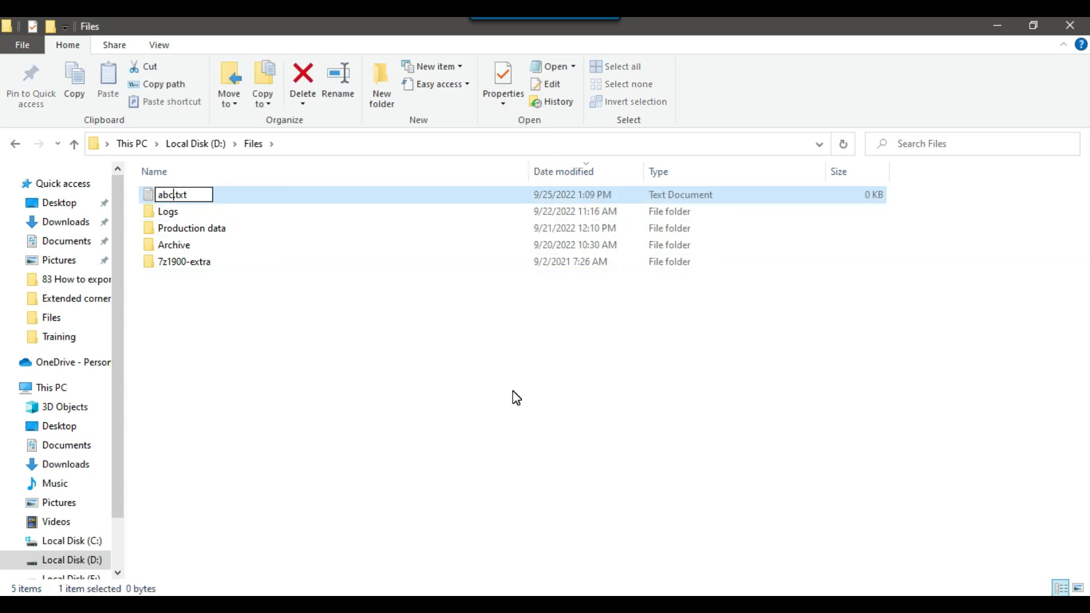
key(Return)
click(505, 383)
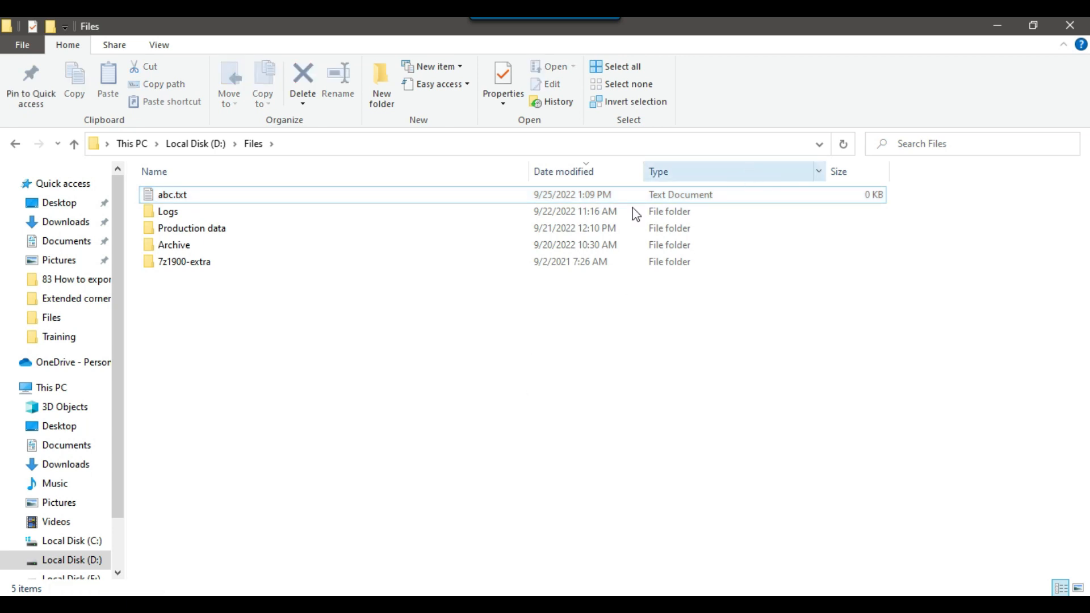
click(353, 198)
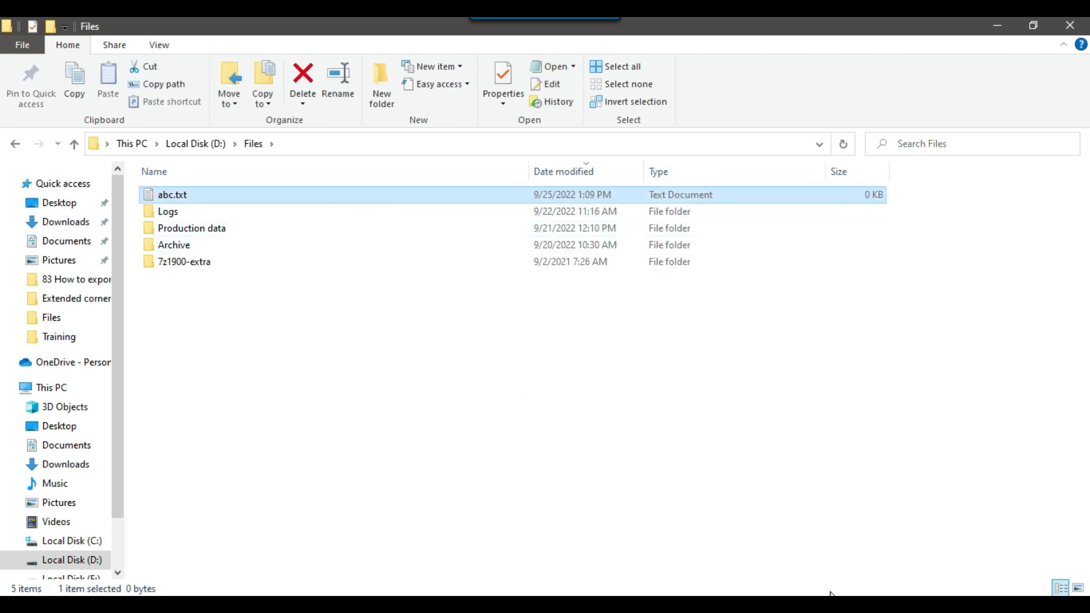
Back in Visual Studio, choose D:\Files\abc.txt as the connection manager's file, review the Filecontent column's properties and accept the connection.
click(778, 604)
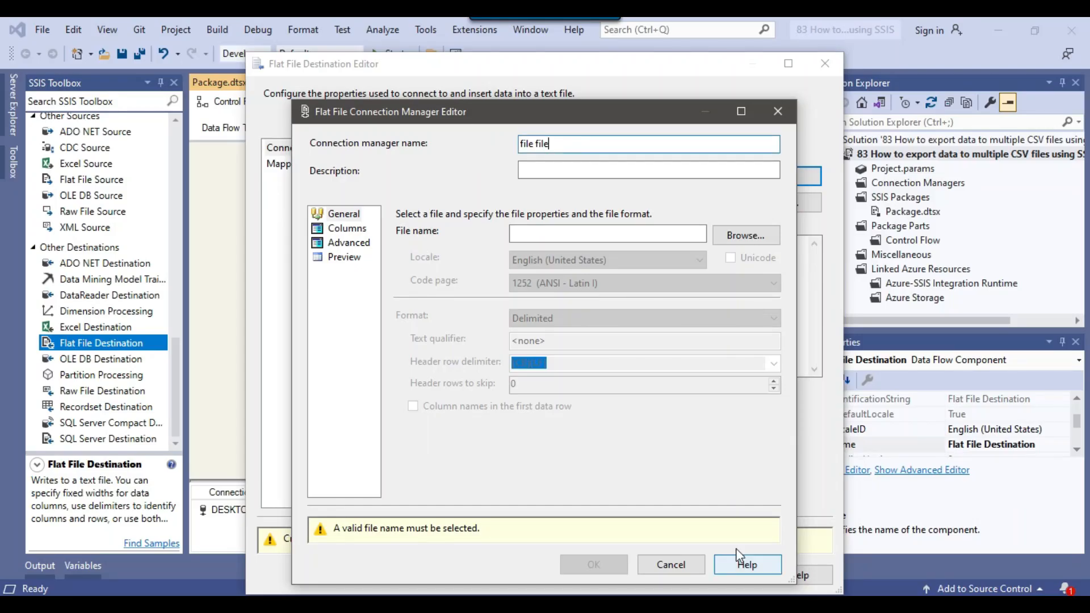
click(740, 232)
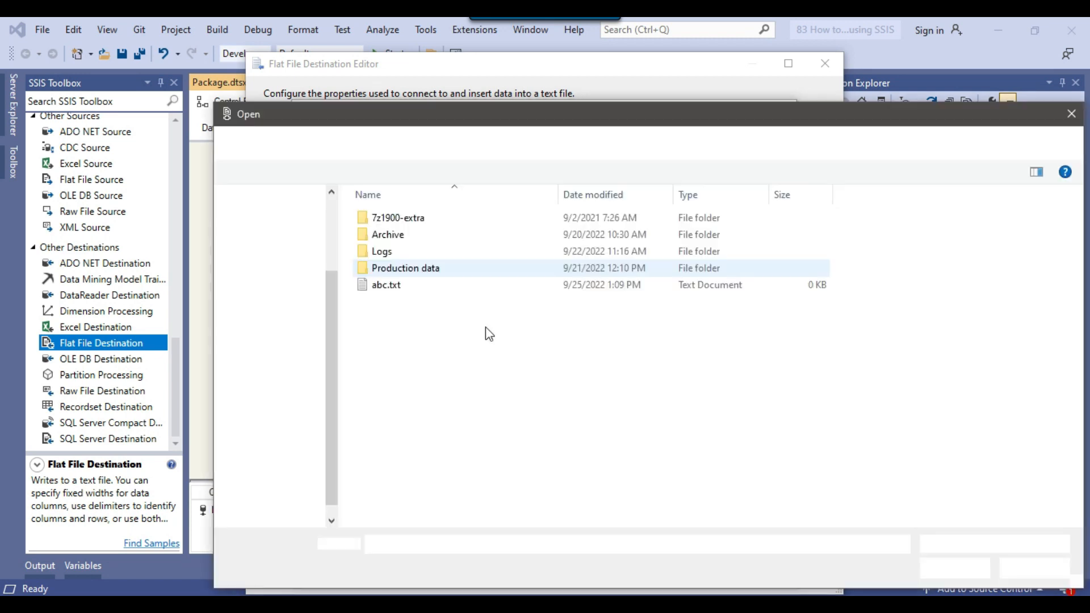
click(390, 289)
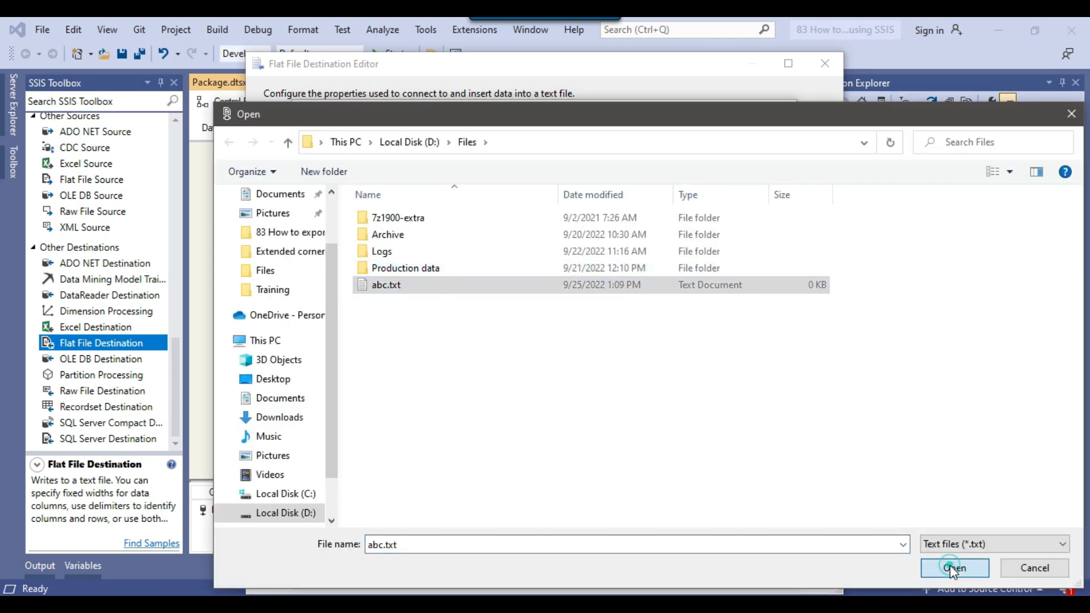
click(953, 568)
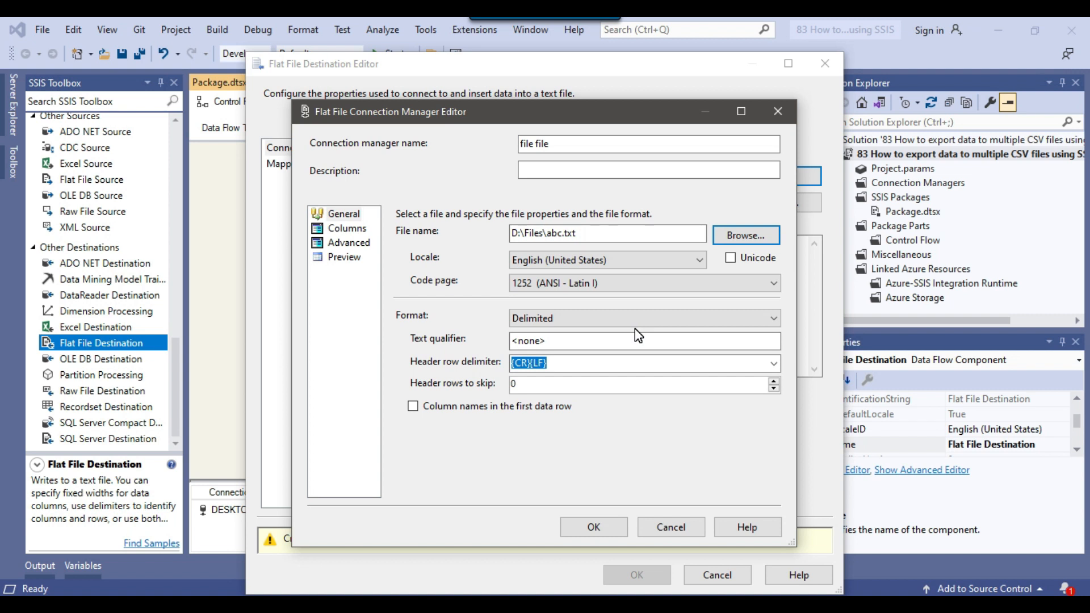
click(351, 242)
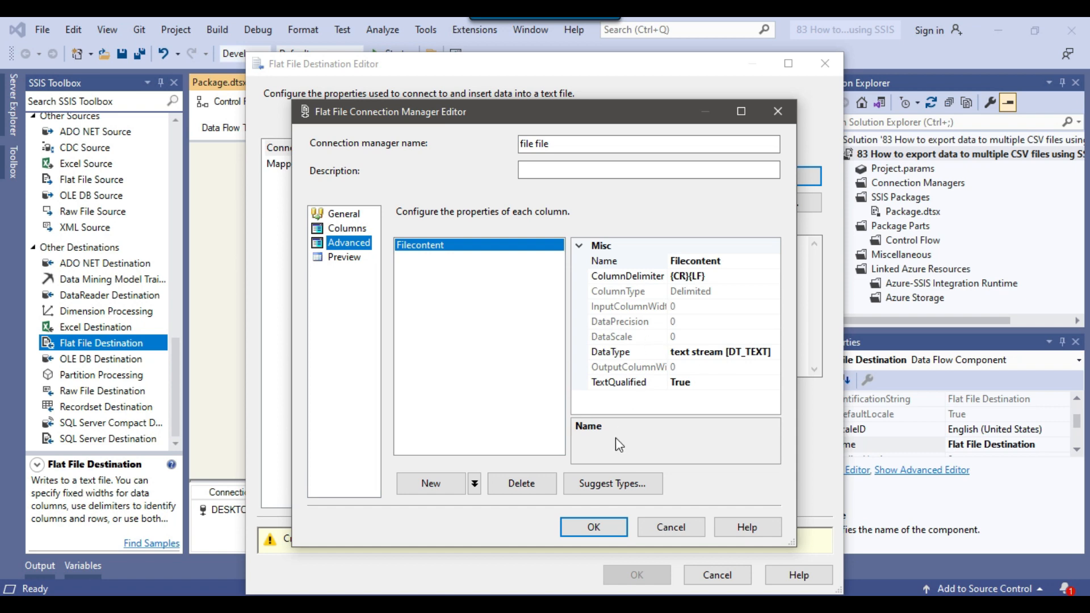
click(597, 531)
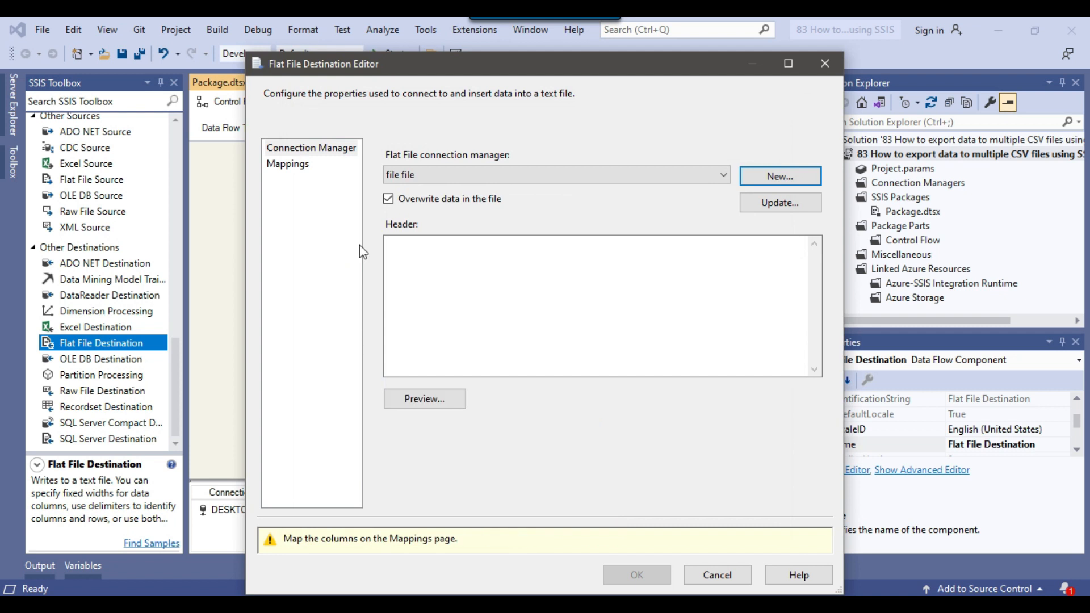
Map the Filecontent input column to the Filecontent destination column and accept the Flat File Destination settings.
click(295, 165)
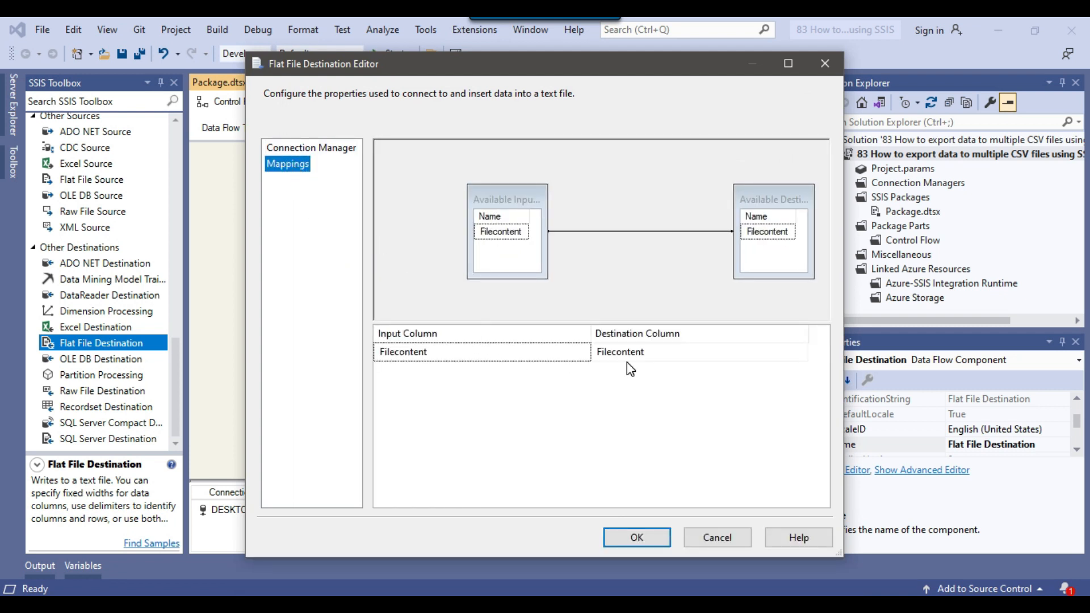
click(636, 540)
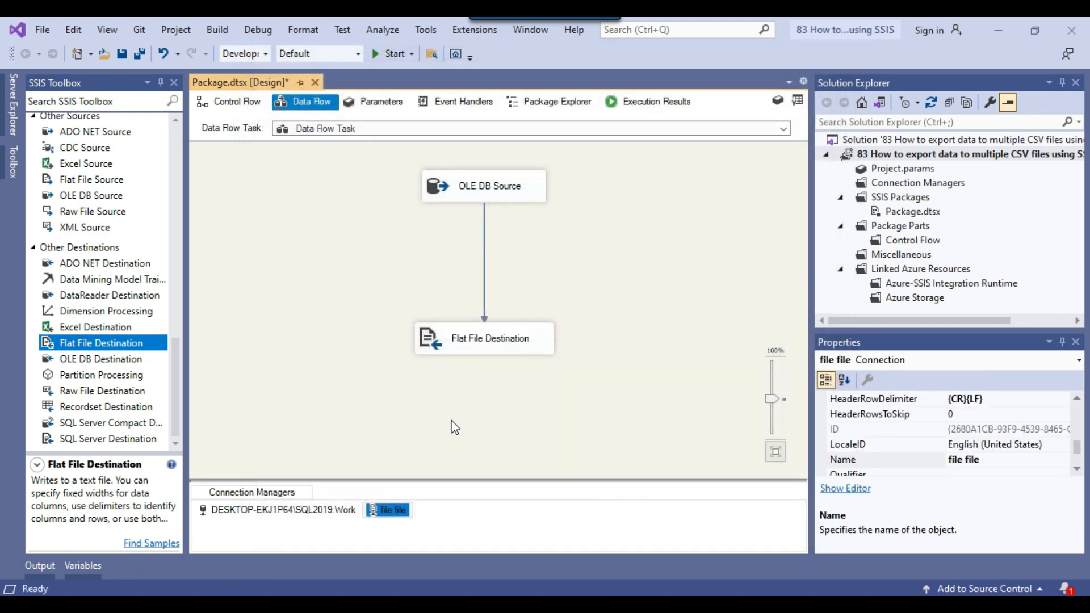
Show the properties of the "file file" connection manager and select its ConnectionString property.
click(330, 509)
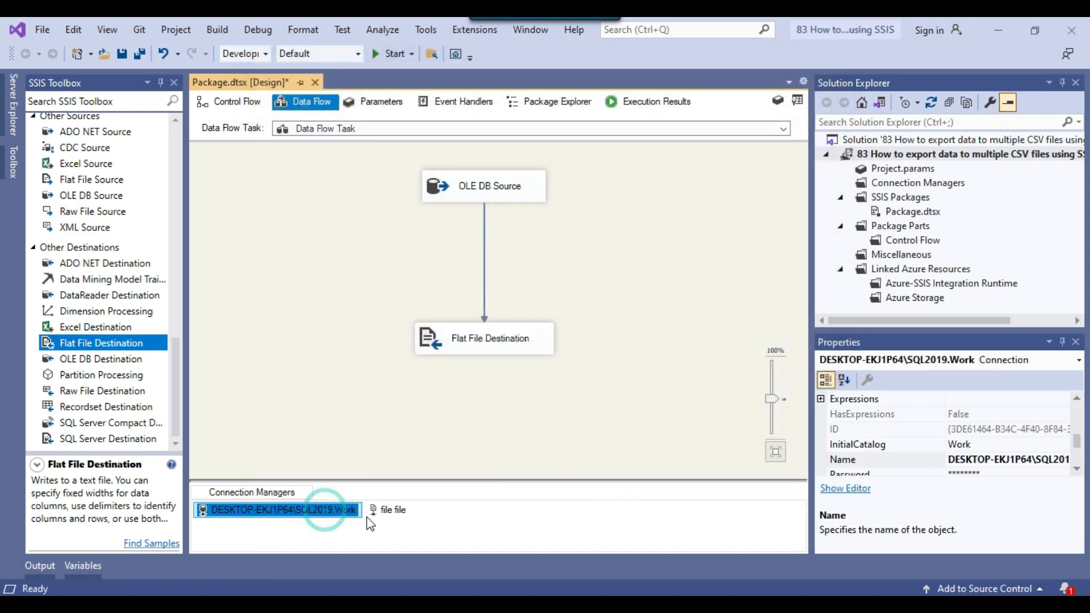
click(397, 513)
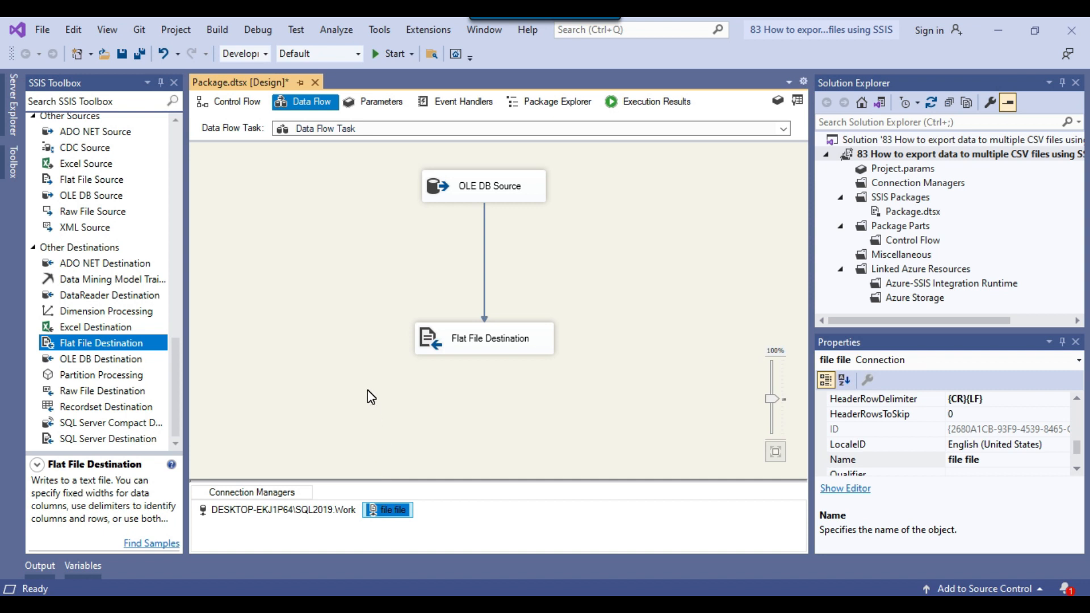
right_click(386, 514)
click(432, 581)
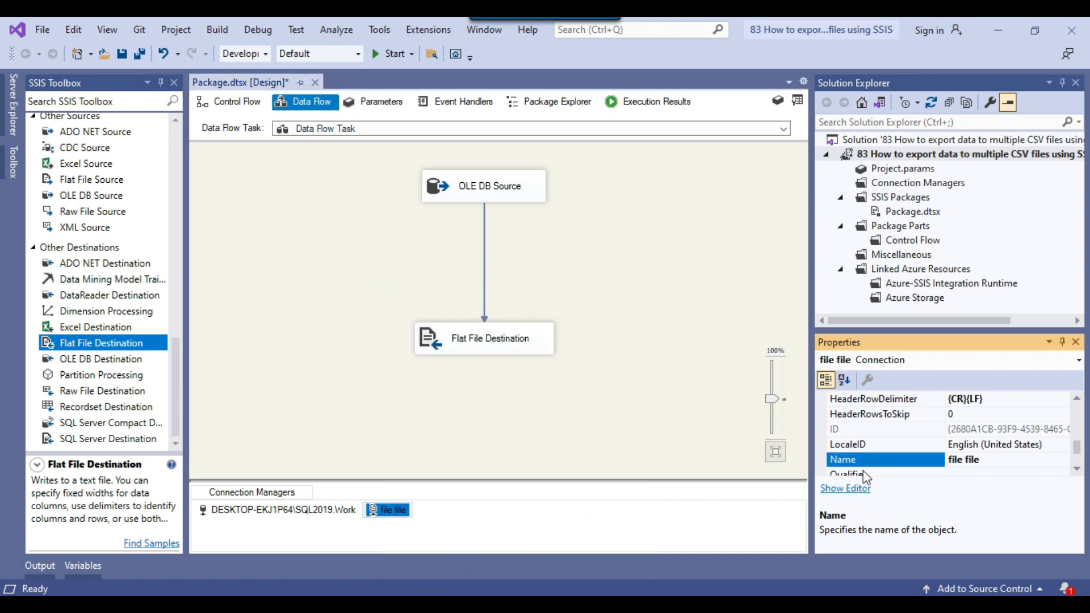
scroll(863, 463, up, 1)
scroll(864, 463, up, 2)
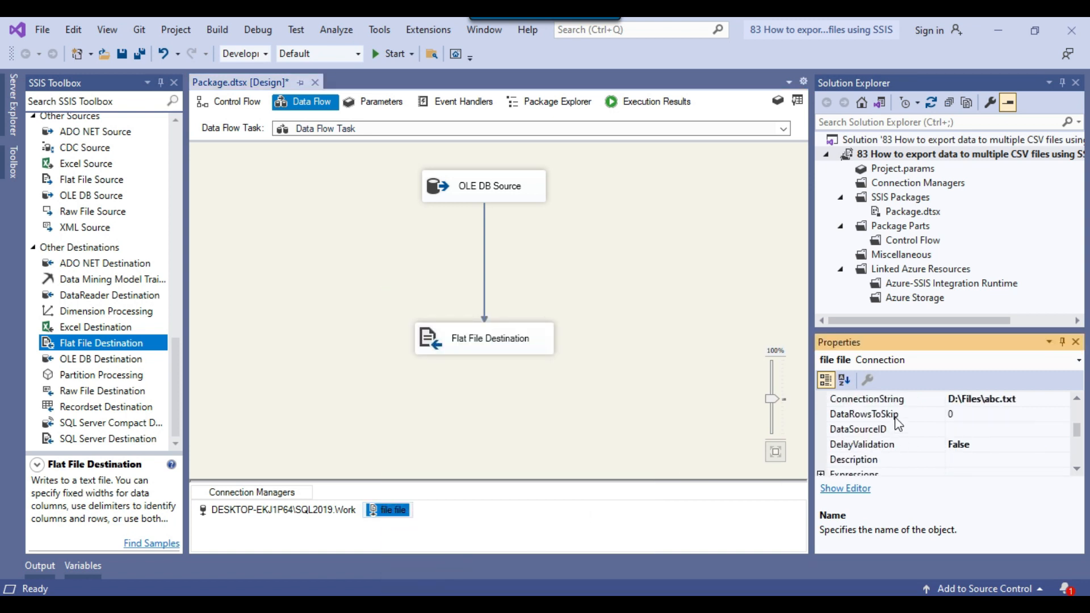
click(989, 398)
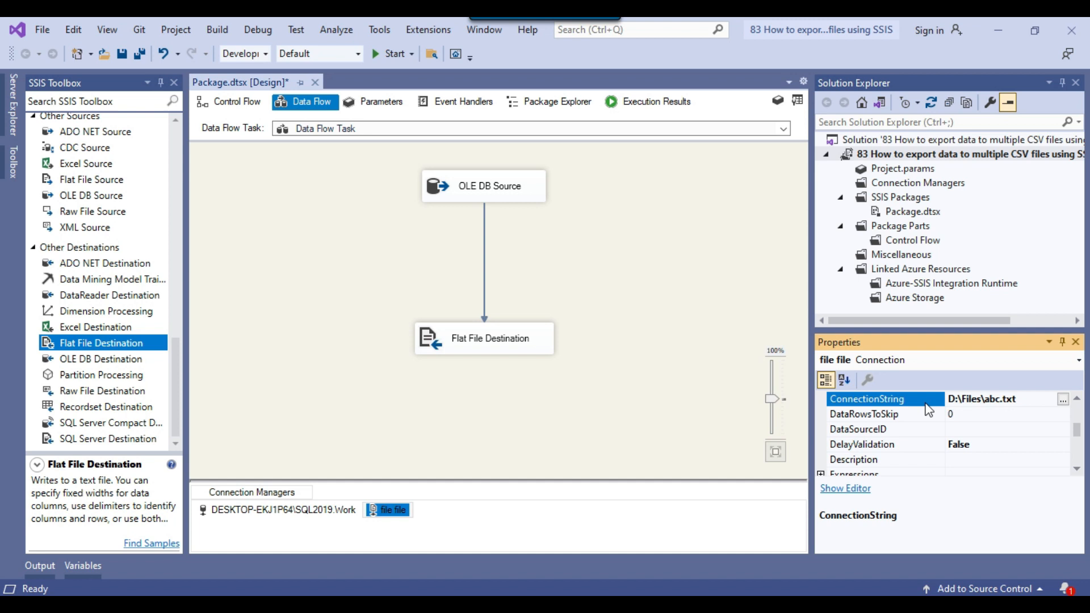
Add a property expression for ConnectionString to the "file file" connection manager and open its expression builder.
scroll(877, 423, down, 1)
scroll(878, 426, up, 1)
scroll(921, 434, down, 1)
click(826, 431)
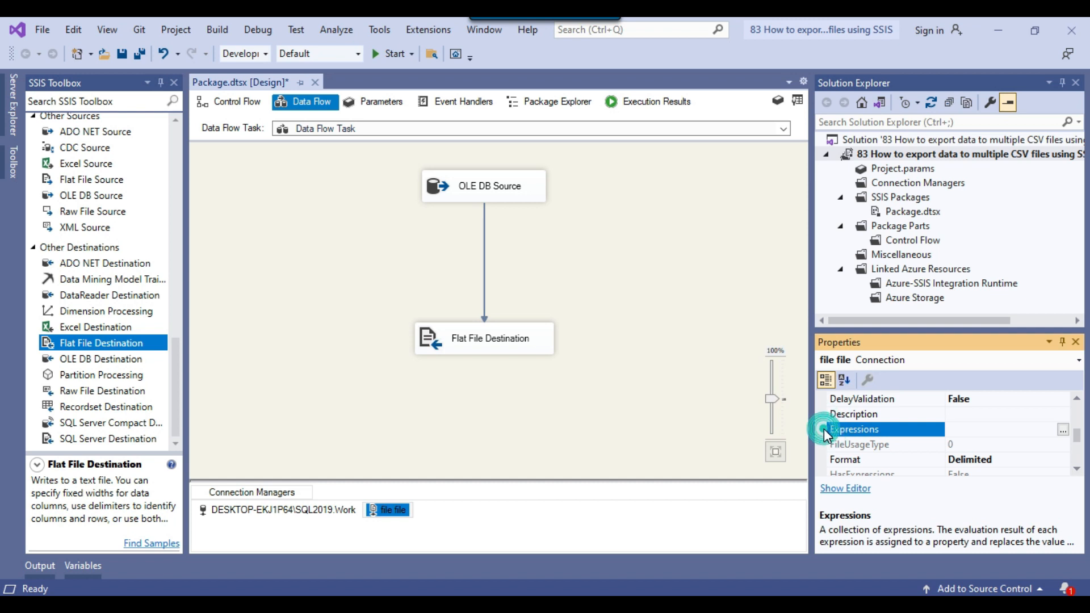
click(1063, 429)
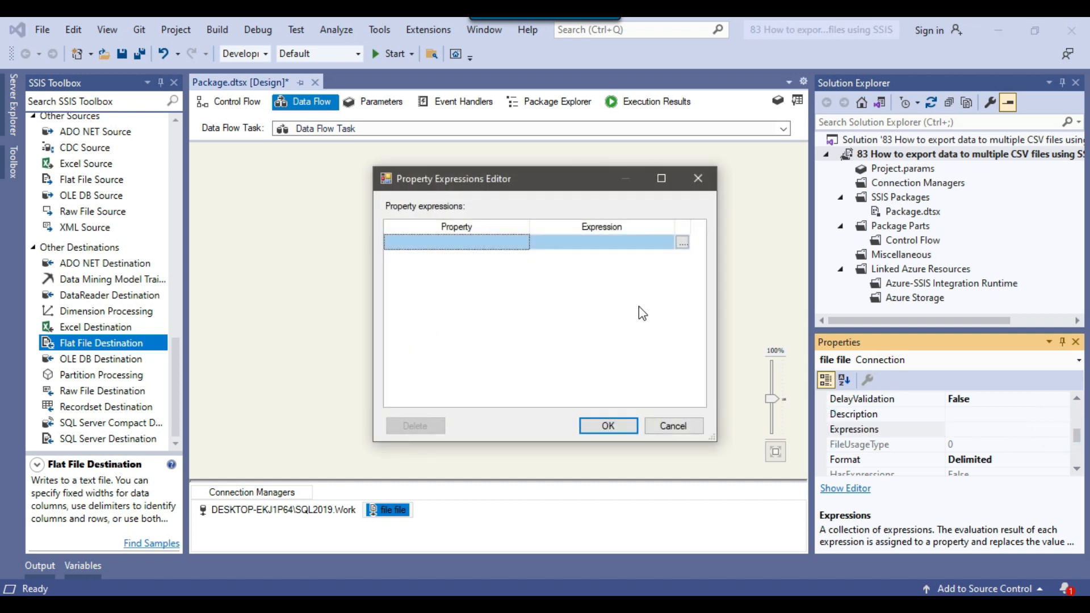
click(500, 243)
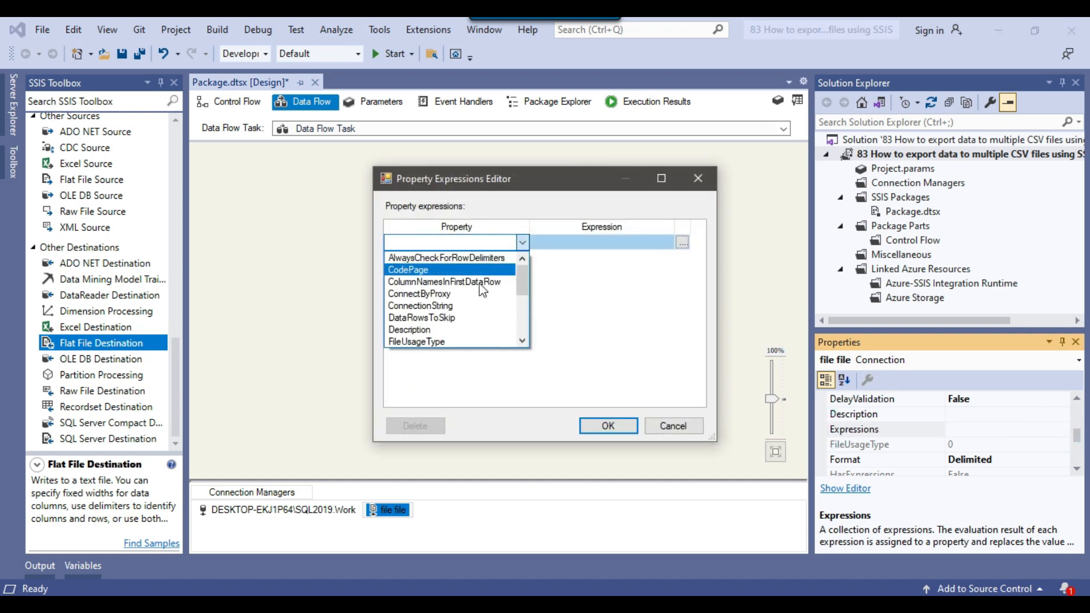
click(477, 306)
click(638, 243)
click(682, 241)
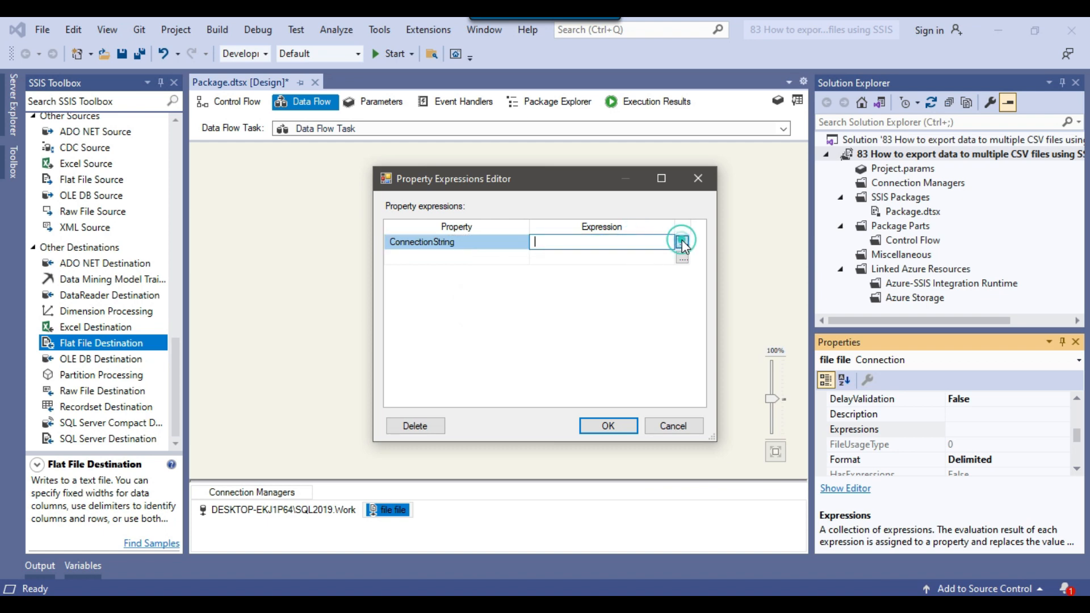
Build the ConnectionString expression "D:\\Files\\"+ @[User::FileName] +" " using the FileName variable.
click(414, 57)
click(188, 448)
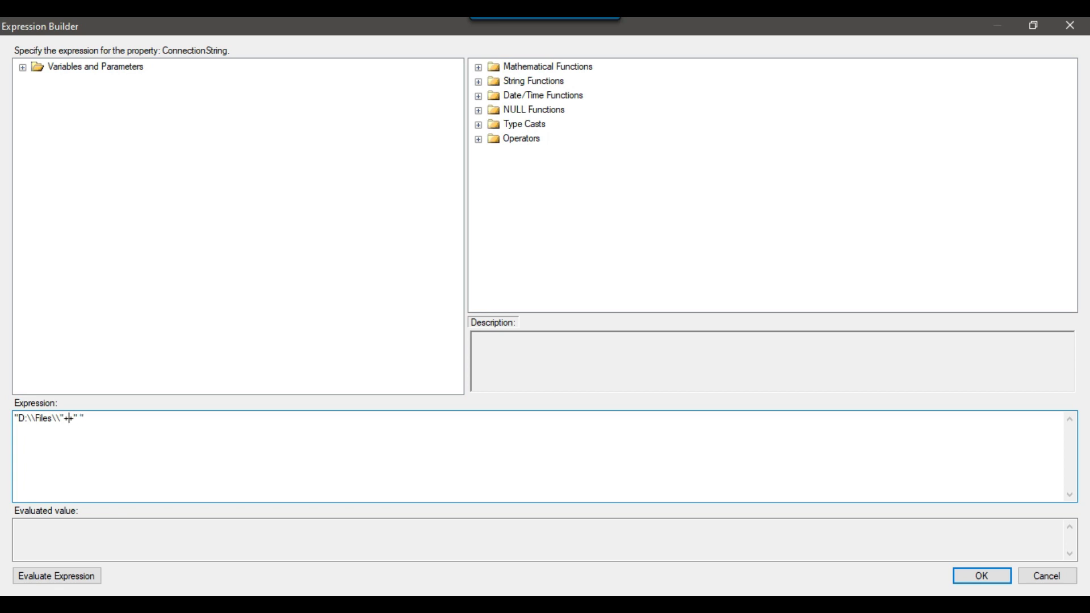
click(23, 67)
drag(91, 95, 68, 424)
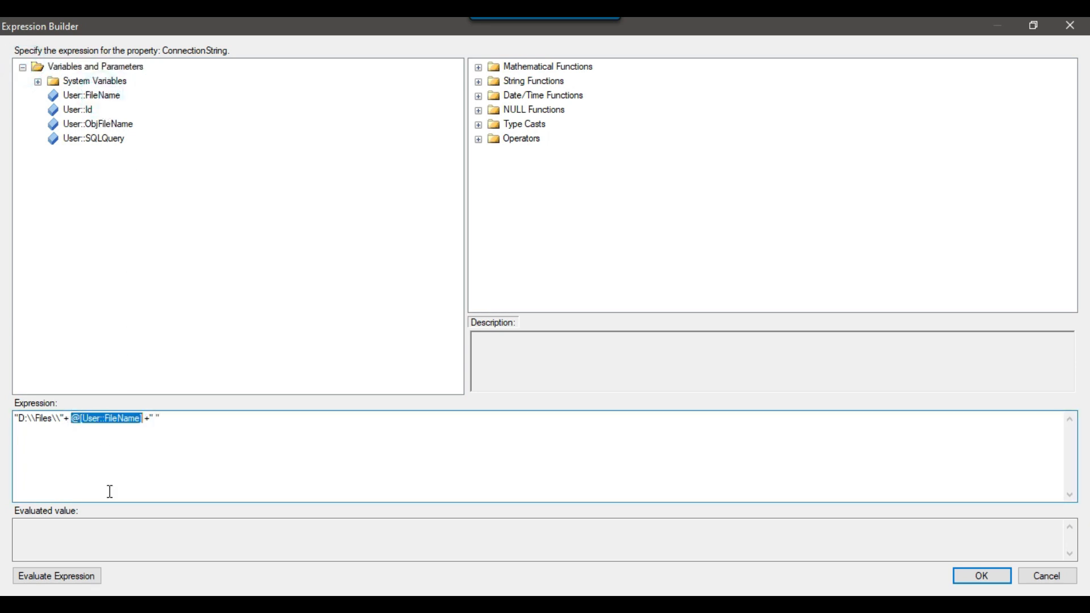
Change the expression's last string to ".txt", evaluate the resulting path and accept the property expression.
click(62, 577)
click(48, 526)
click(151, 418)
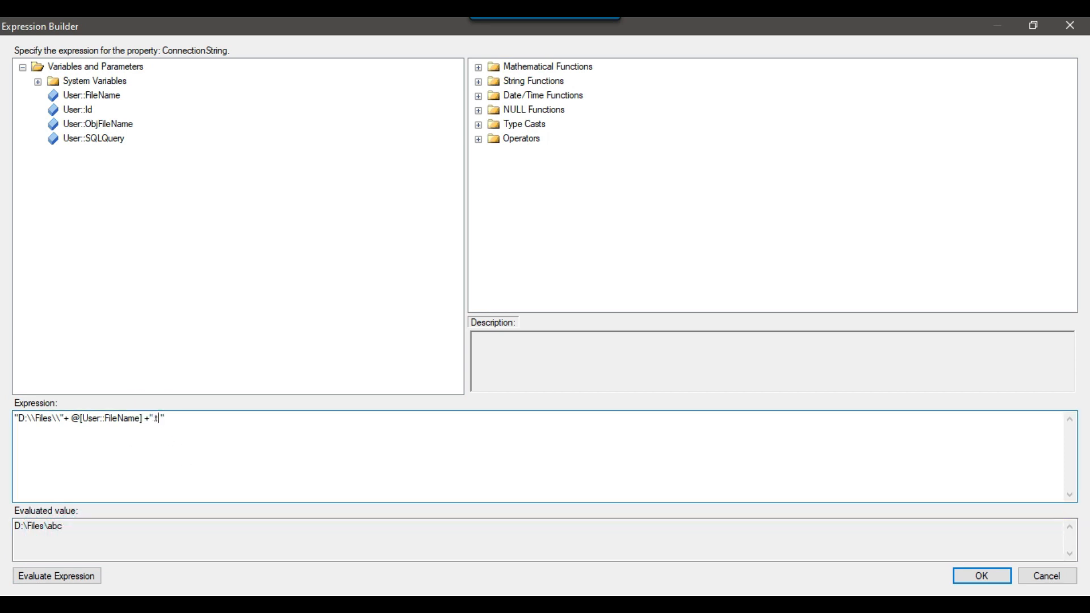
click(57, 576)
drag(48, 526, 78, 528)
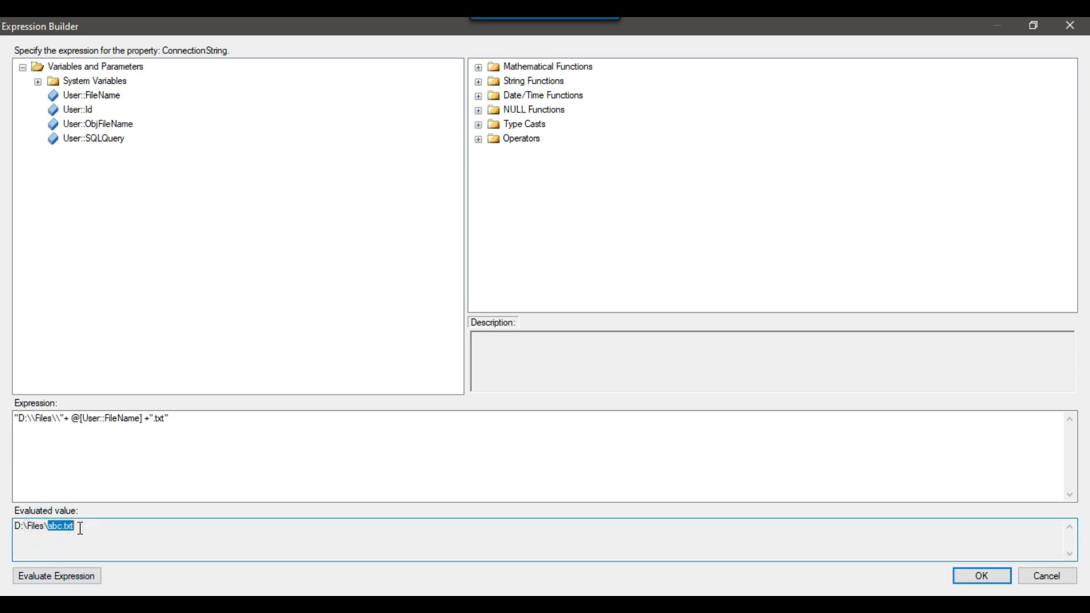
drag(45, 528, 78, 527)
drag(47, 527, 67, 527)
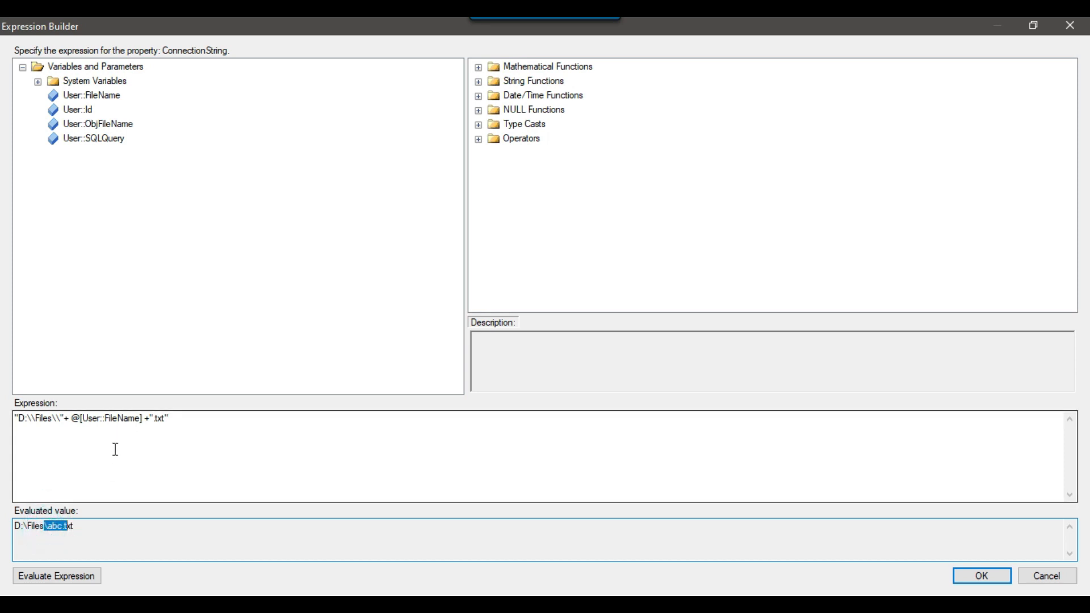
click(981, 575)
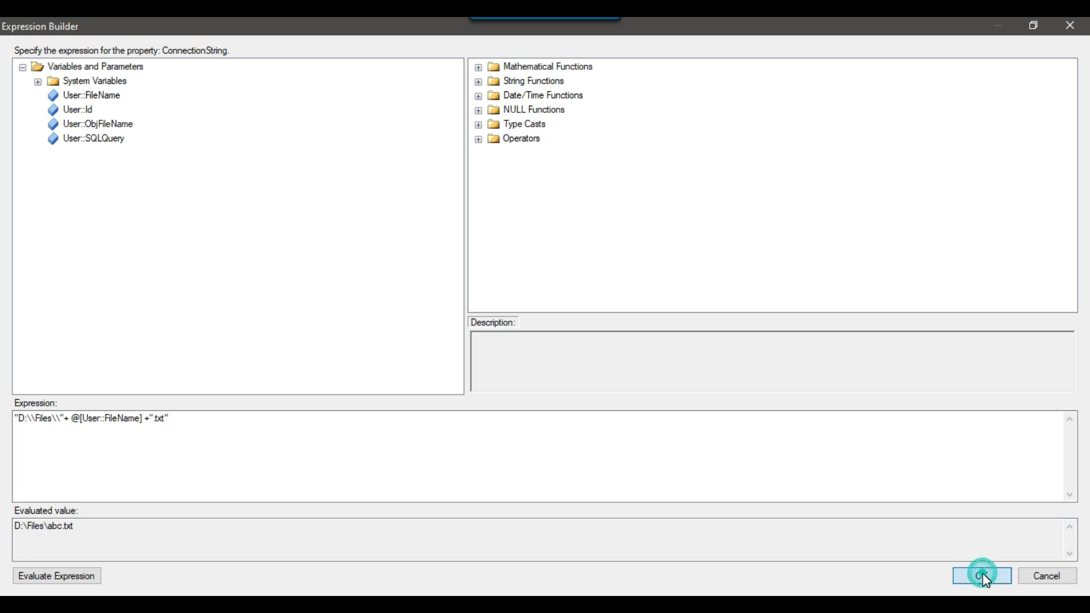
click(604, 424)
click(647, 296)
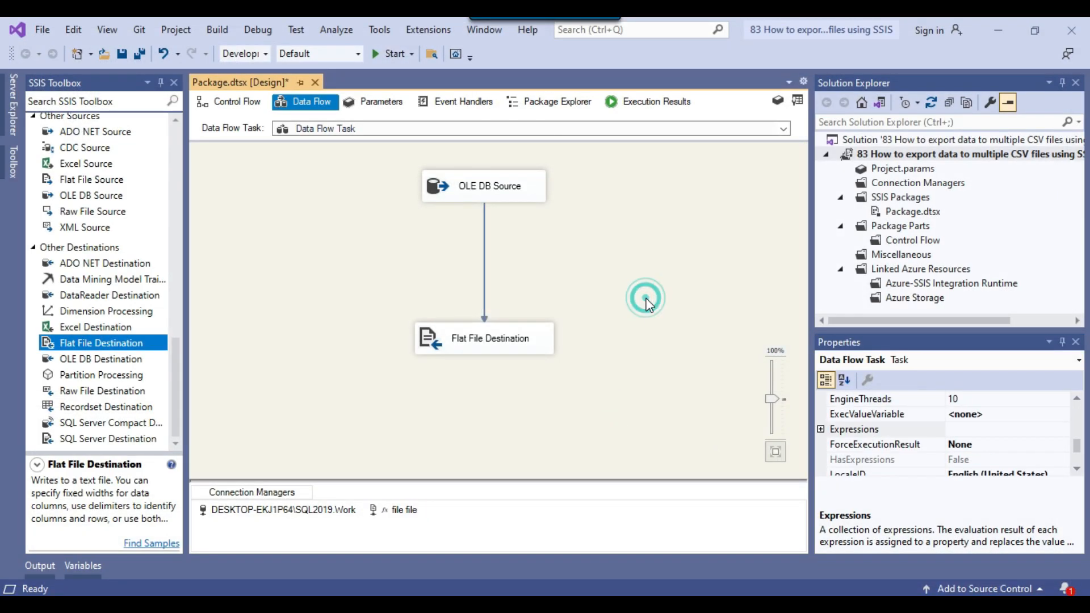
Display the package variables and check the value of the Id variable.
click(776, 101)
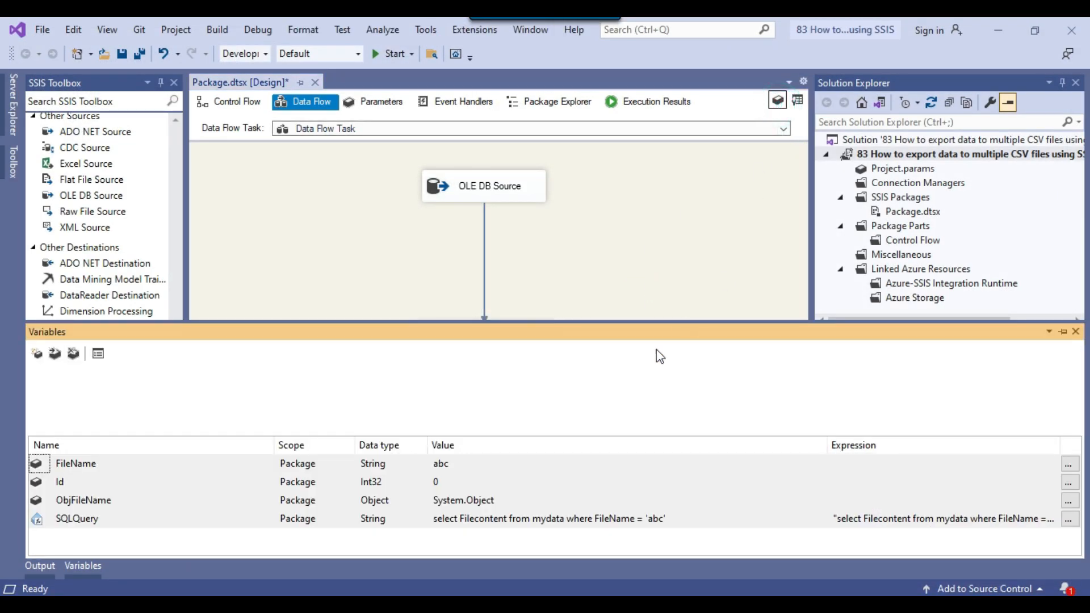
click(512, 480)
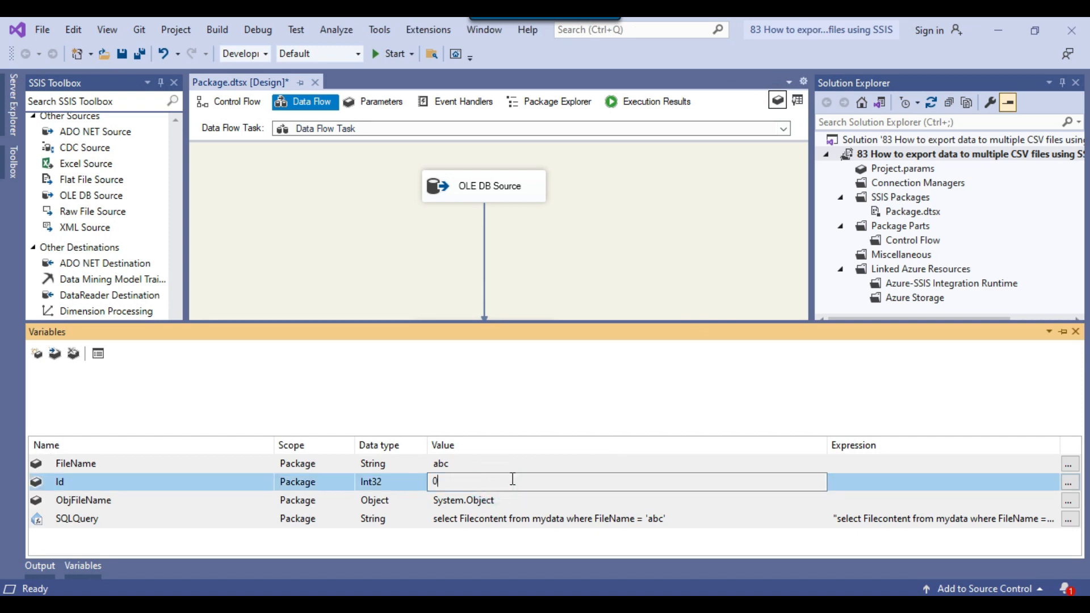
In SQL Server Management Studio, change the FileName query's filter to FileId >= 0, run it and review the returned file names.
key(alt+Tab)
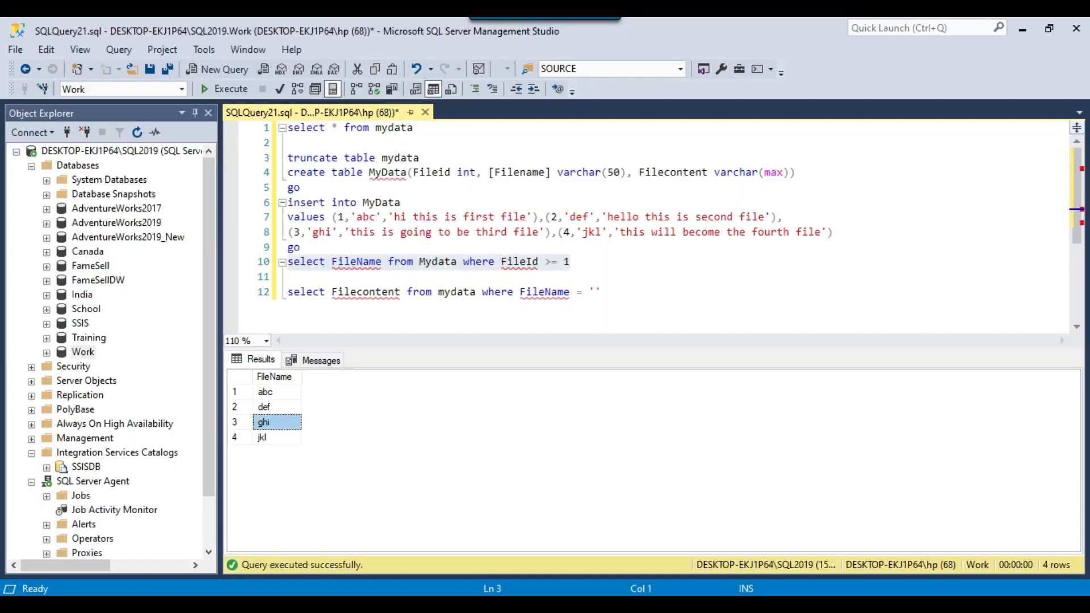
click(566, 261)
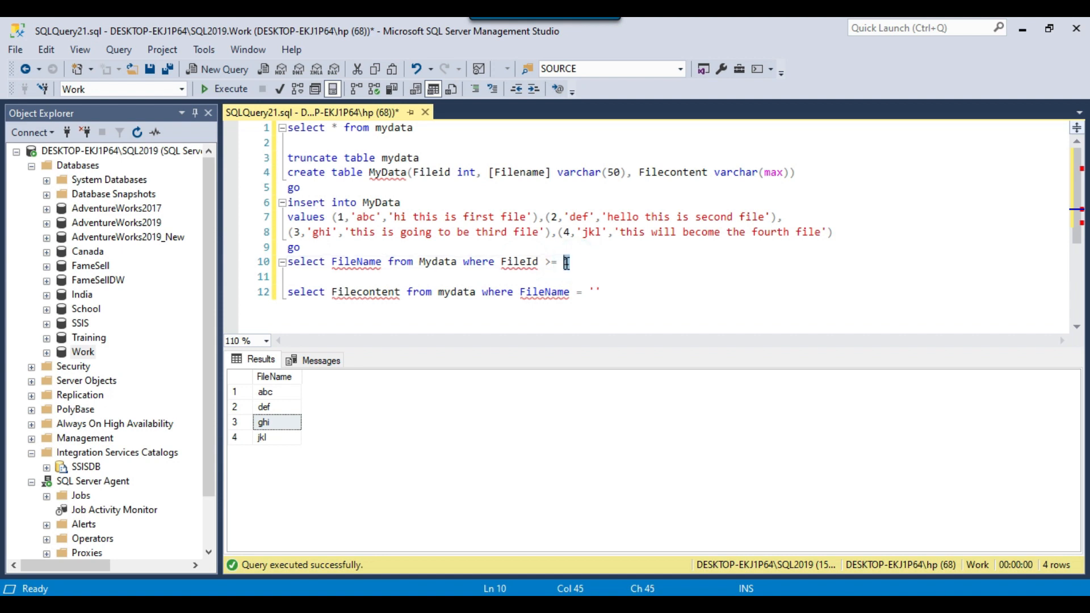
text(0)
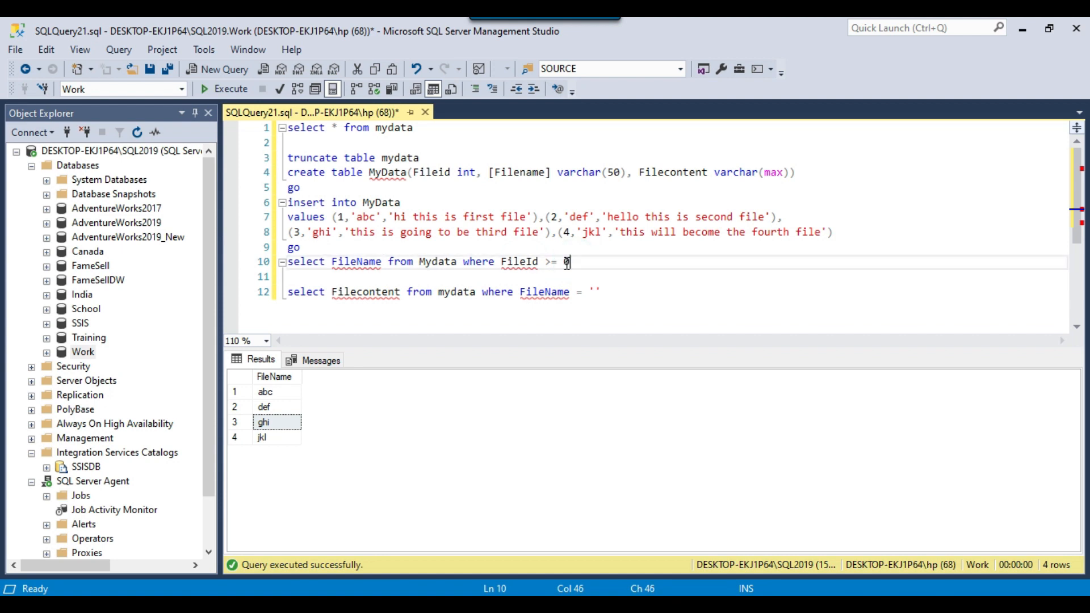
key(shift+Home)
key(F5)
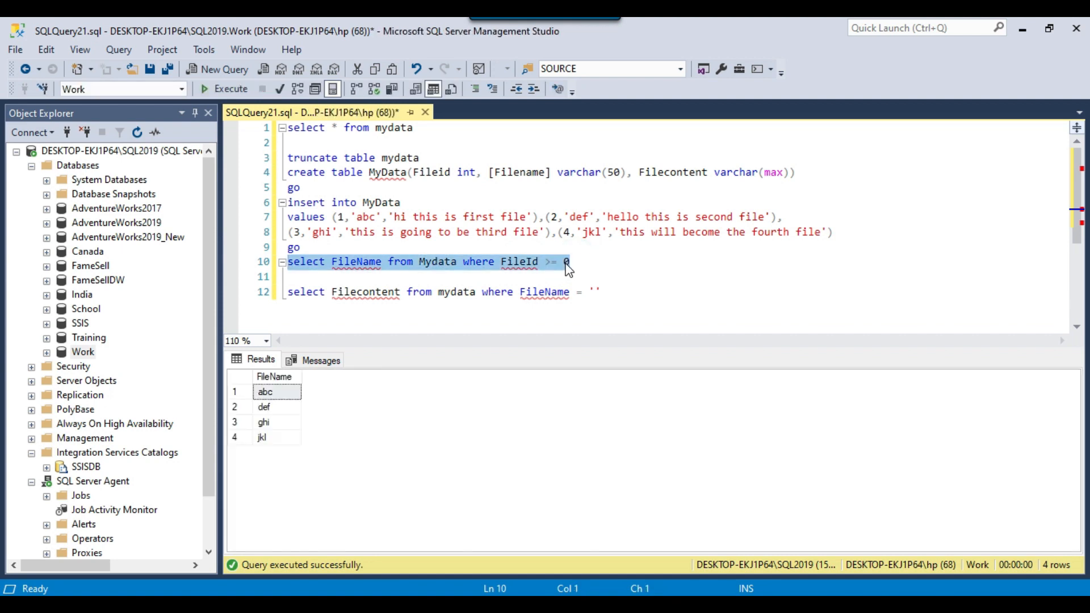
drag(278, 437, 279, 394)
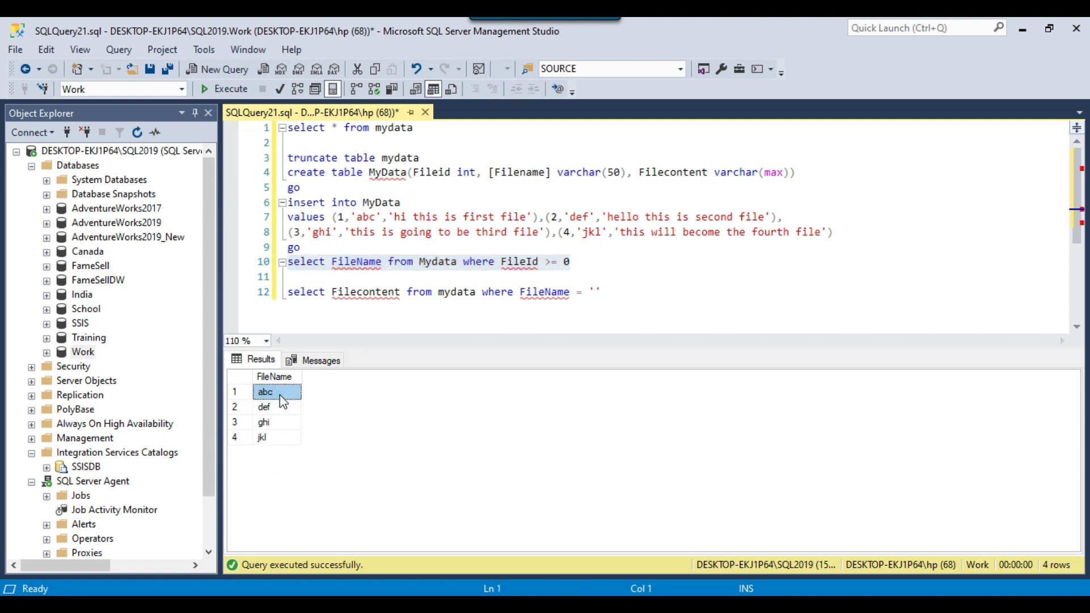
click(275, 408)
click(278, 424)
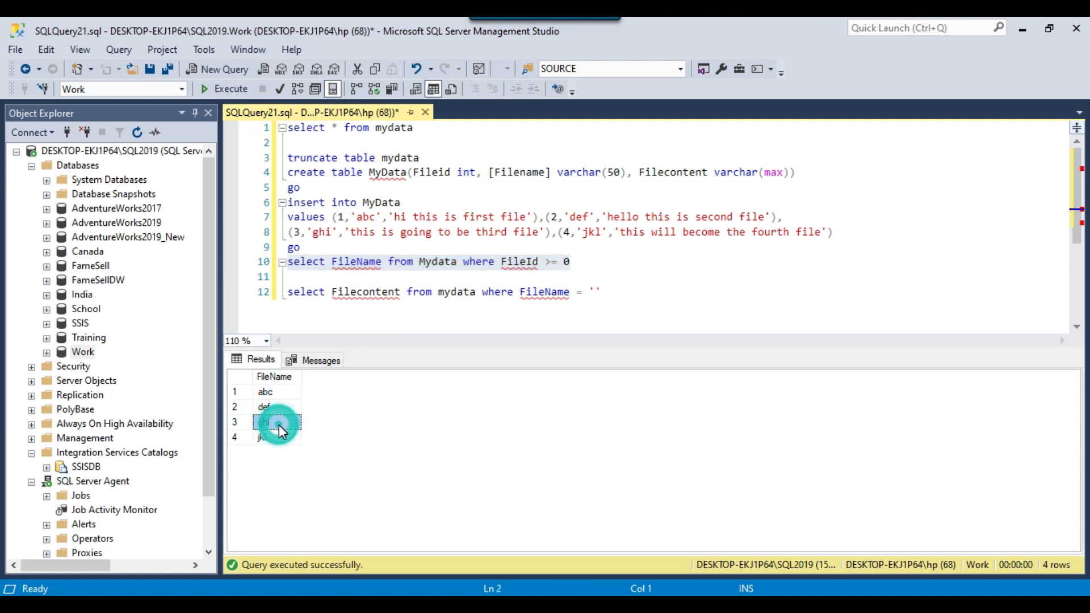
Run select * from mydata and compare each row's Filename with its Filecontent.
drag(424, 128, 288, 127)
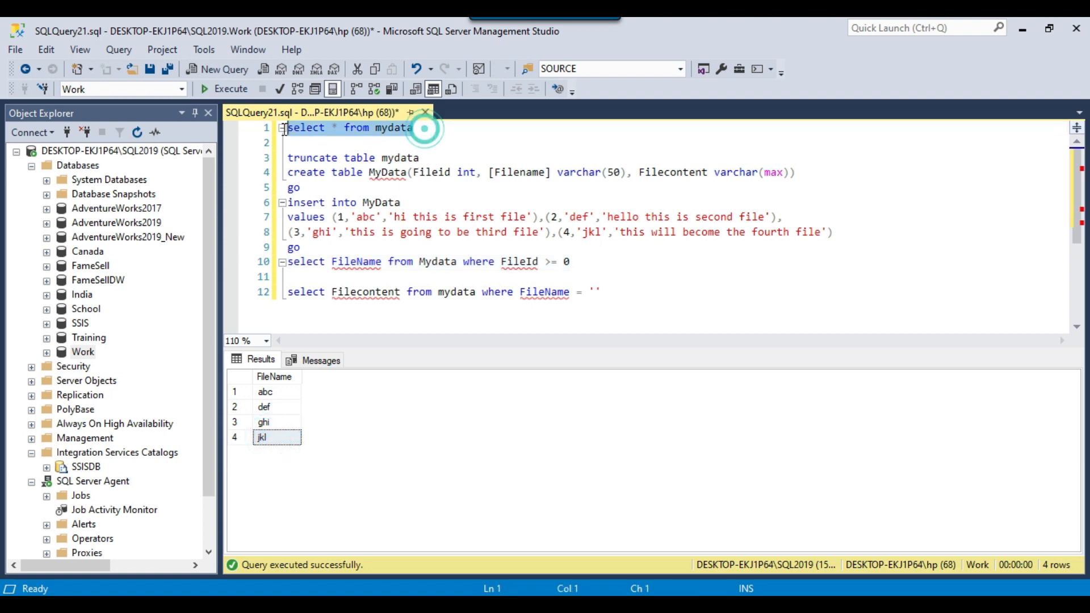
click(230, 89)
drag(313, 389, 312, 437)
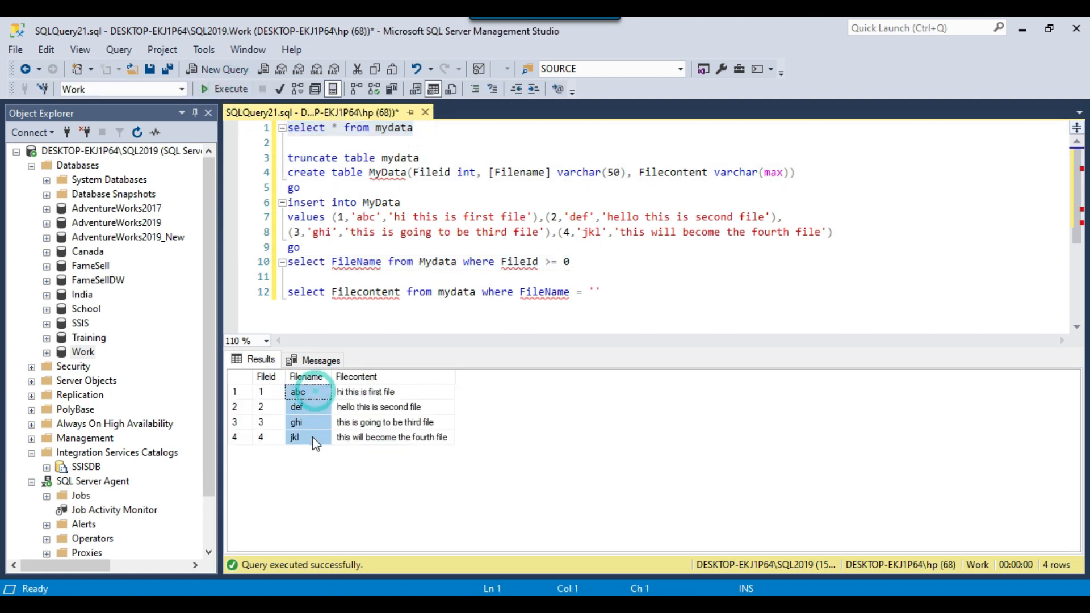
click(405, 392)
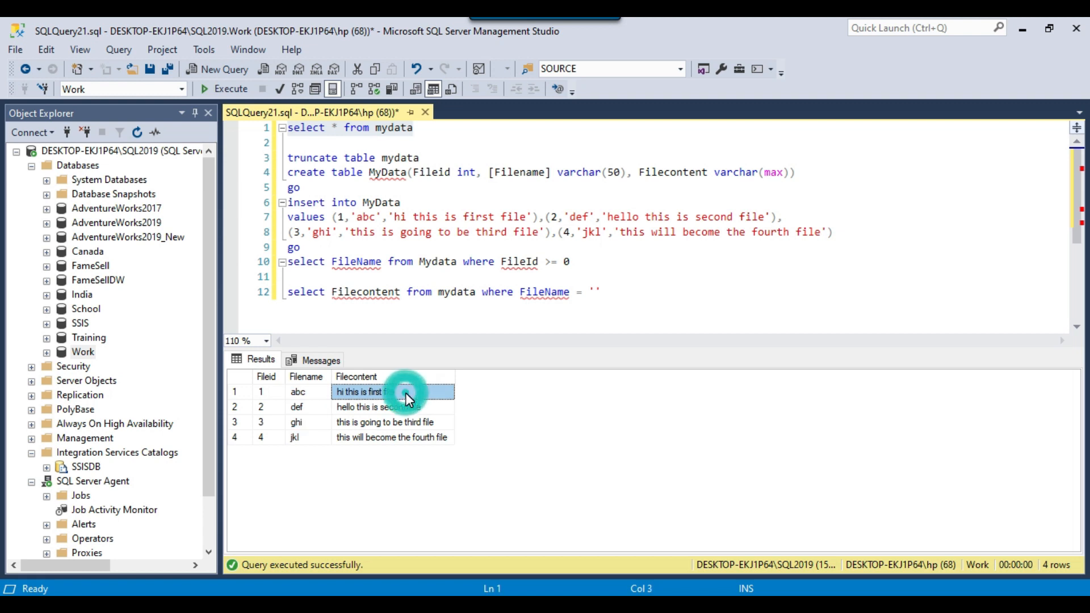
click(305, 393)
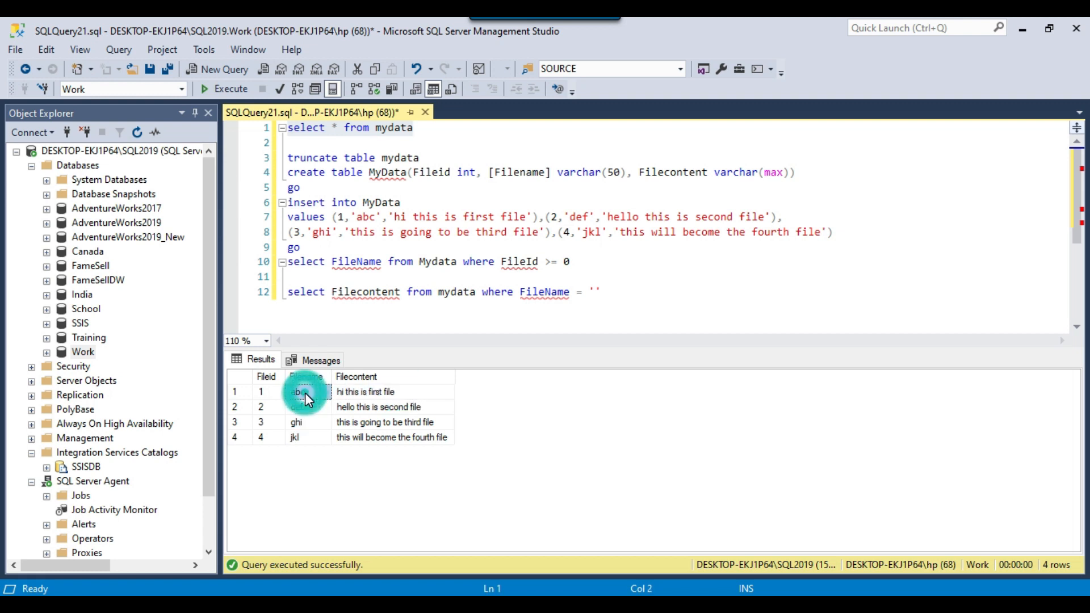
click(374, 393)
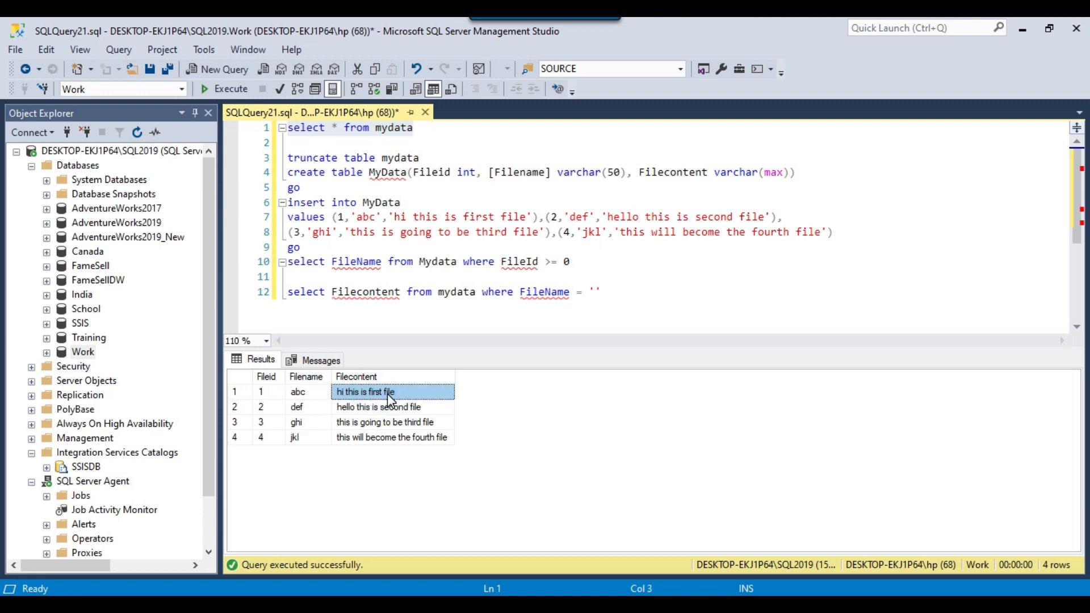
click(311, 408)
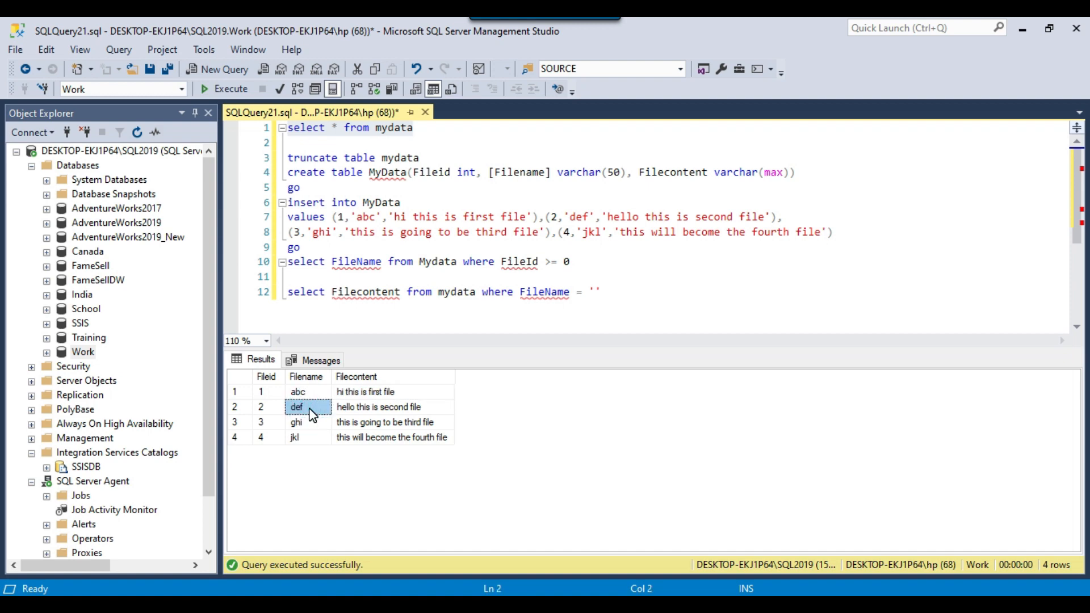
click(371, 407)
drag(378, 422, 466, 501)
Check the D:\Files folder in File Explorer, return to Visual Studio and run the package.
key(alt+Tab)
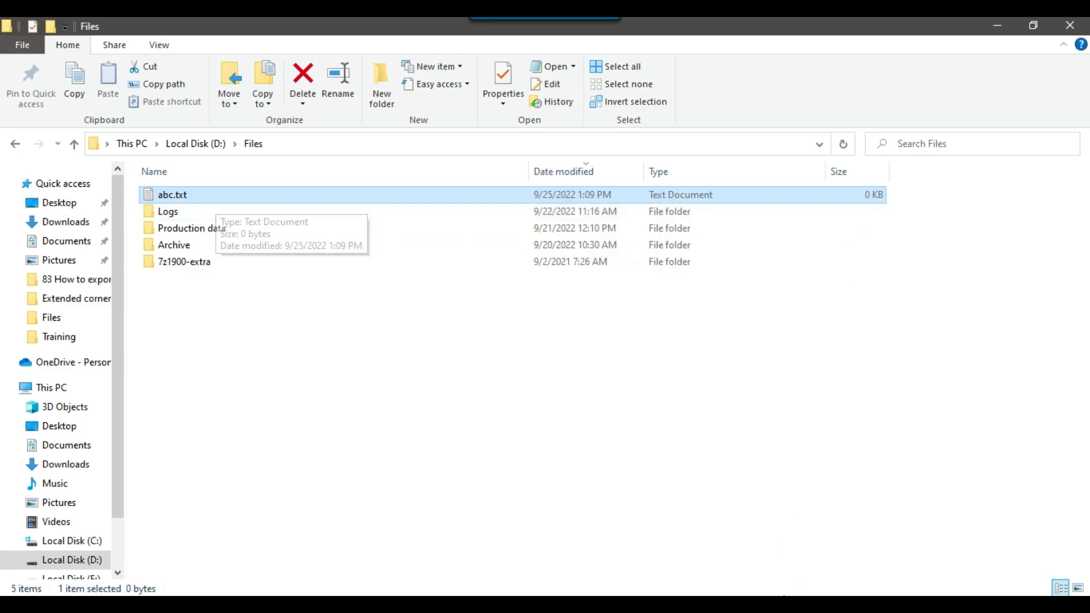
key(alt+Tab)
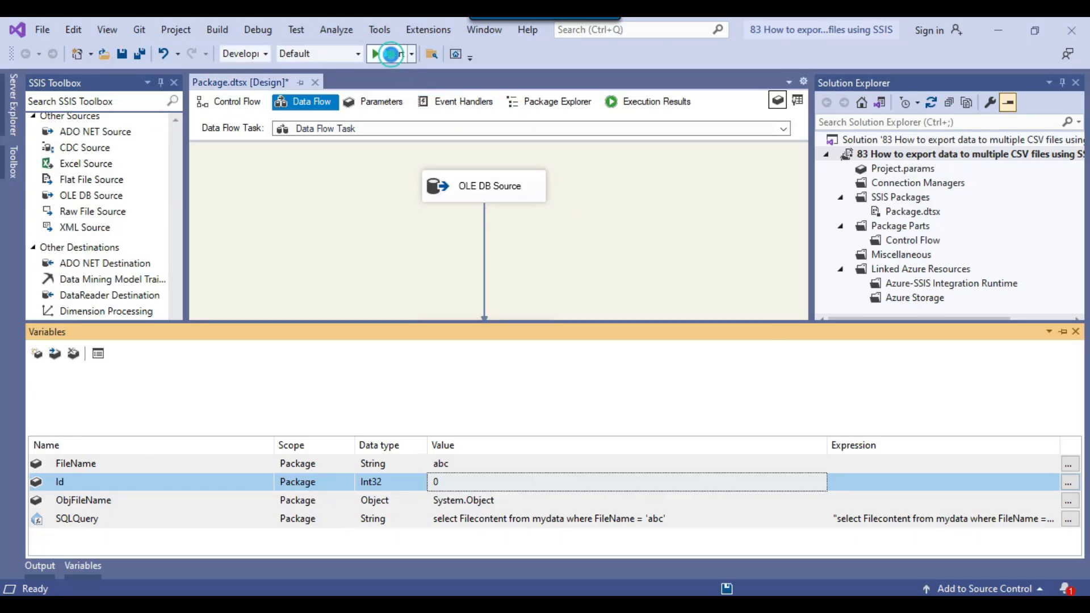
click(390, 53)
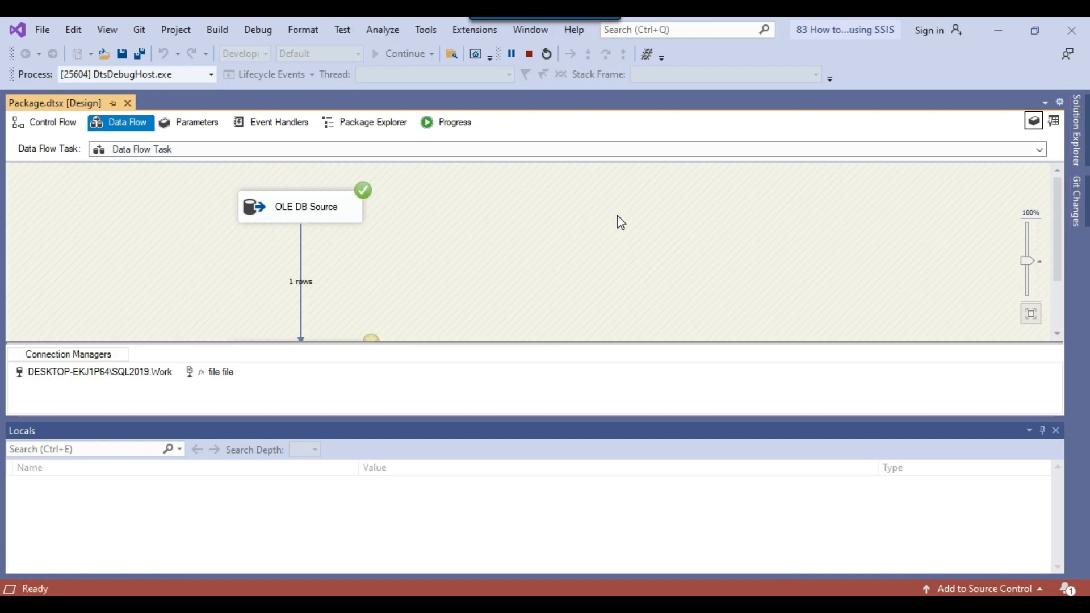
Close the Locals window, switch to File Explorer and check the exported text files in D:\Files.
click(1055, 430)
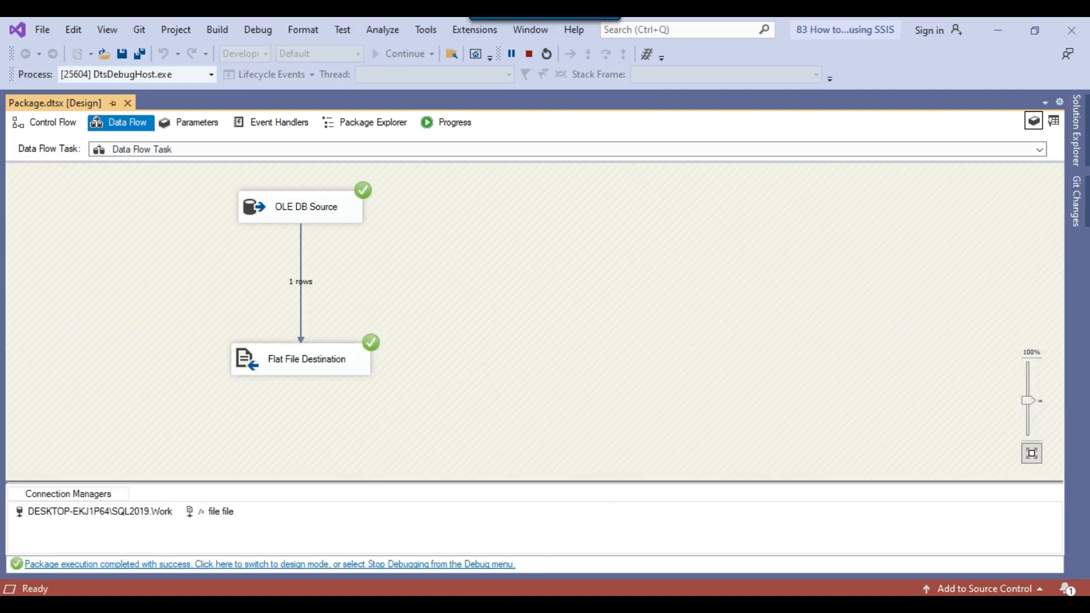
key(alt+Tab)
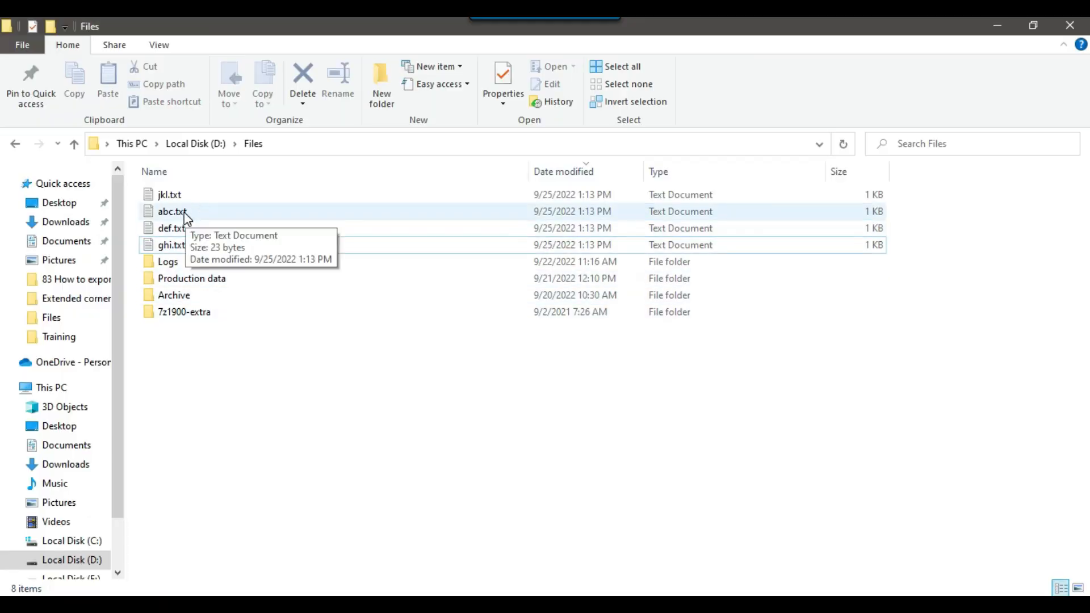
click(183, 196)
click(193, 228)
click(172, 246)
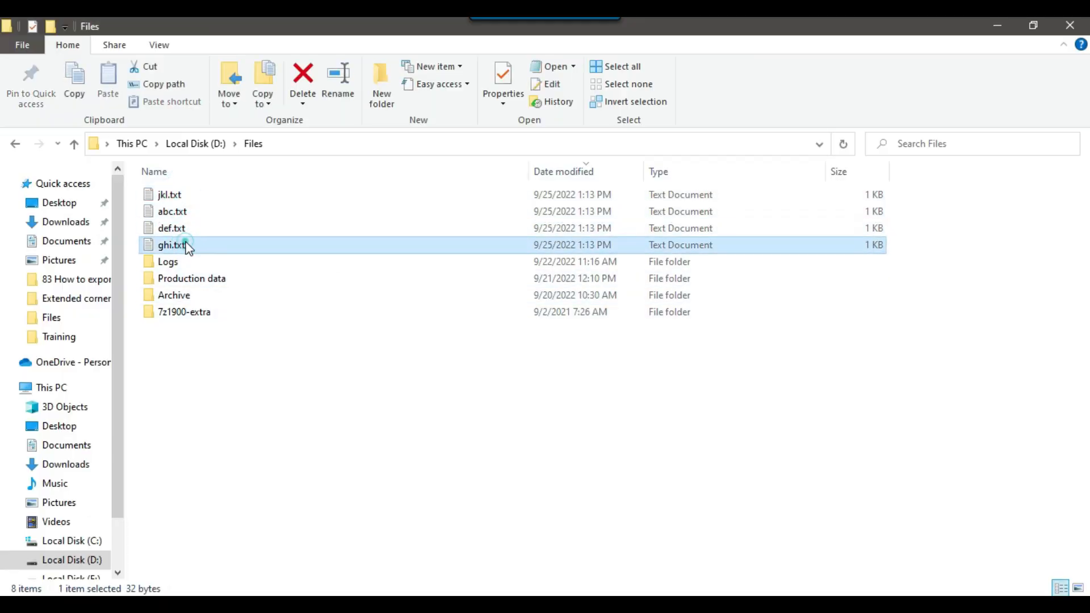
click(190, 229)
click(182, 212)
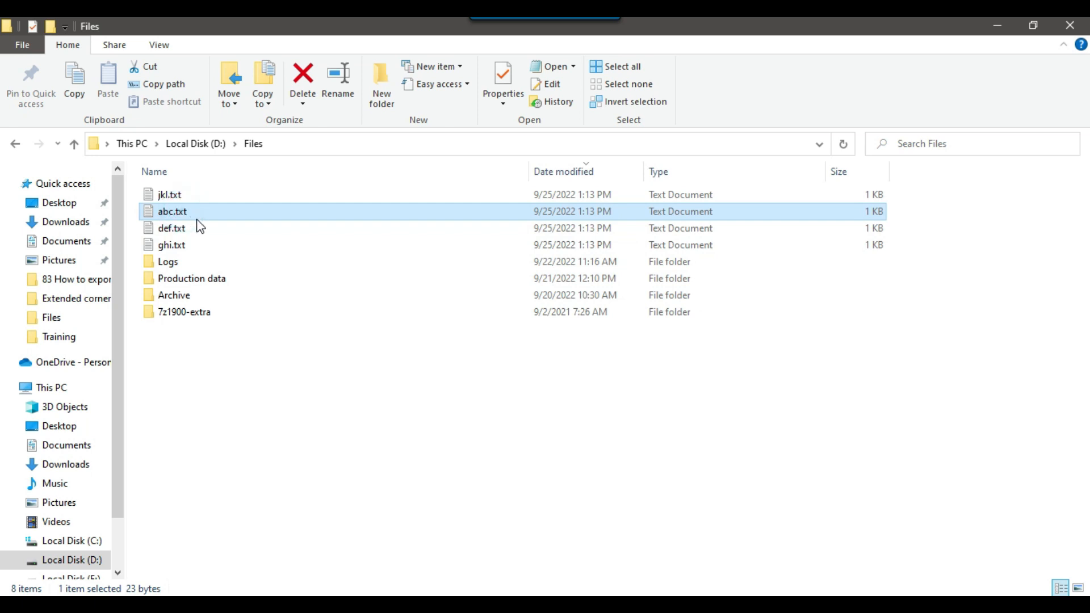
Open abc.txt and def.txt one after the other, read their contents and close them.
double_click(205, 215)
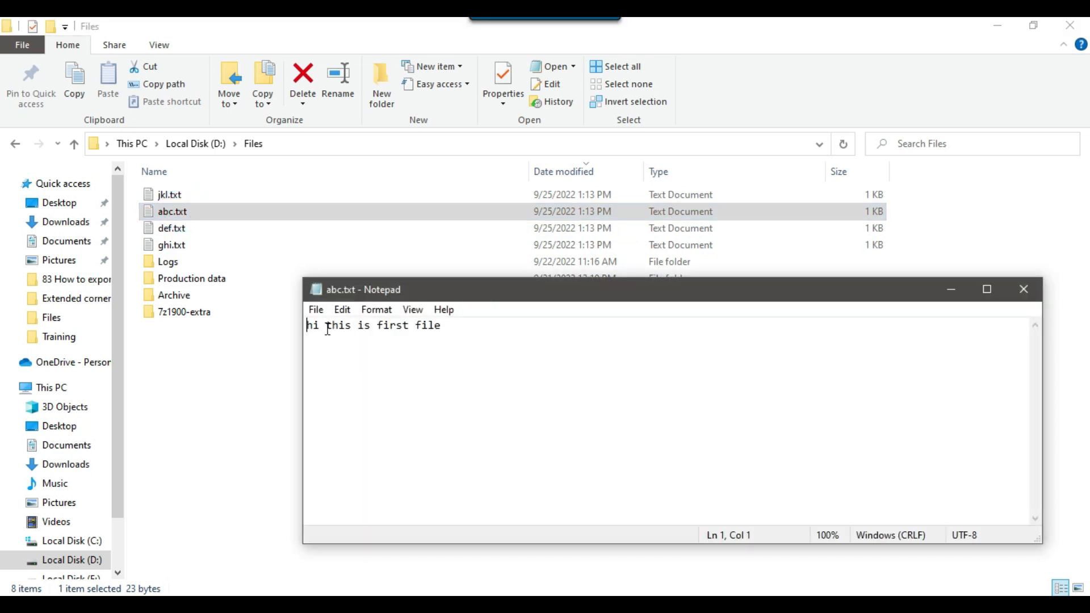
drag(308, 326, 465, 324)
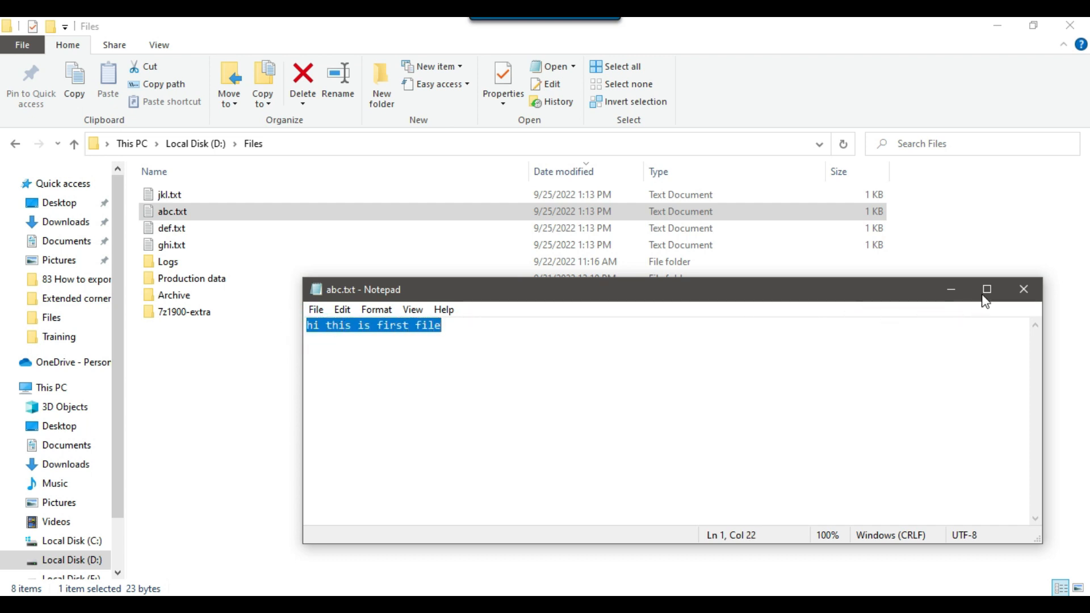
click(1023, 289)
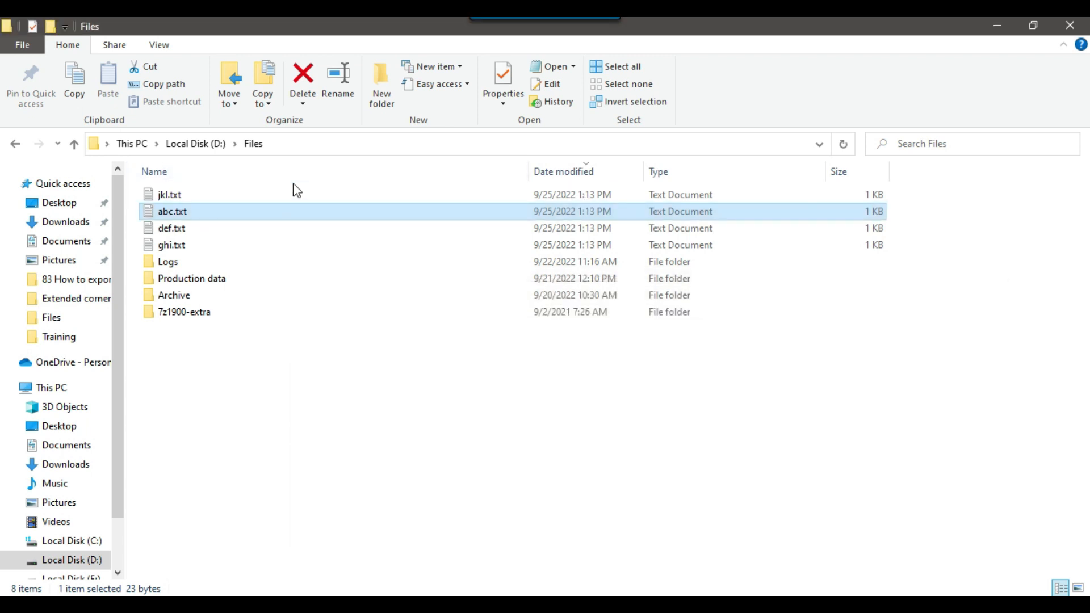
click(173, 228)
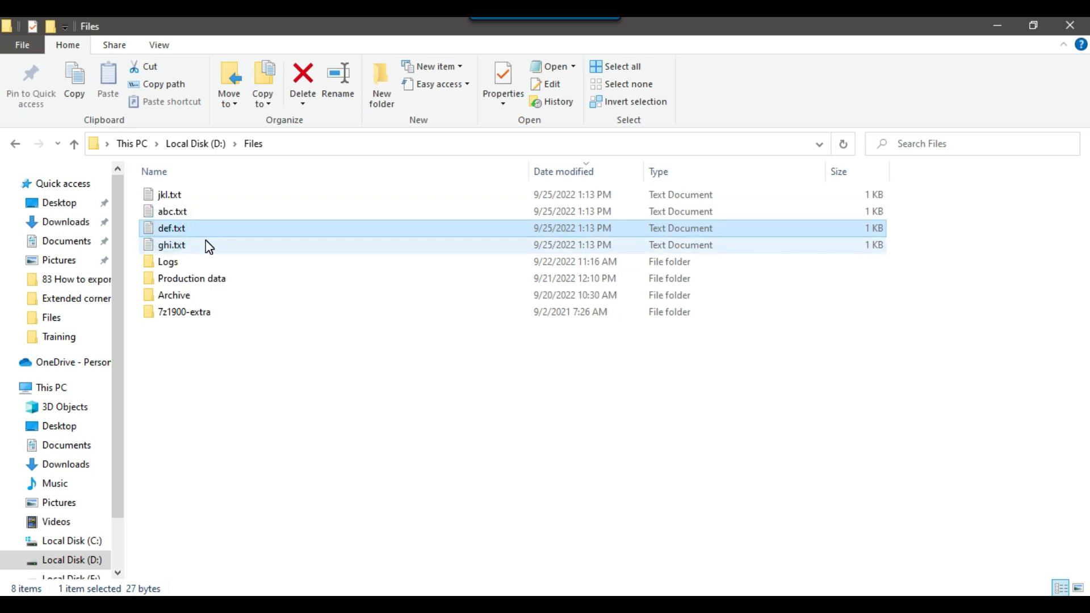
key(Return)
click(321, 327)
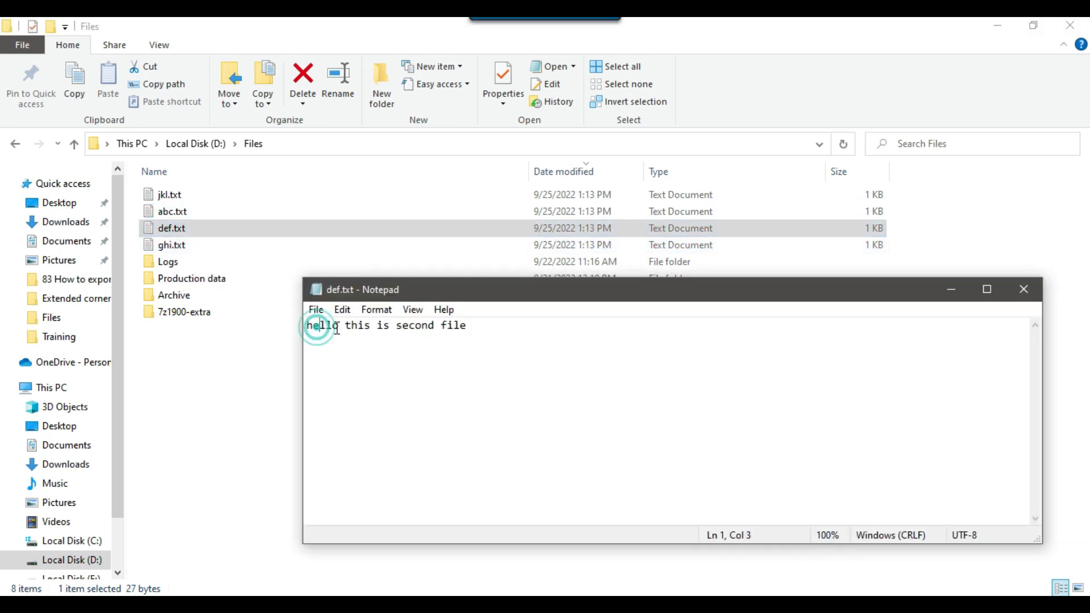
drag(324, 327, 480, 325)
click(1024, 290)
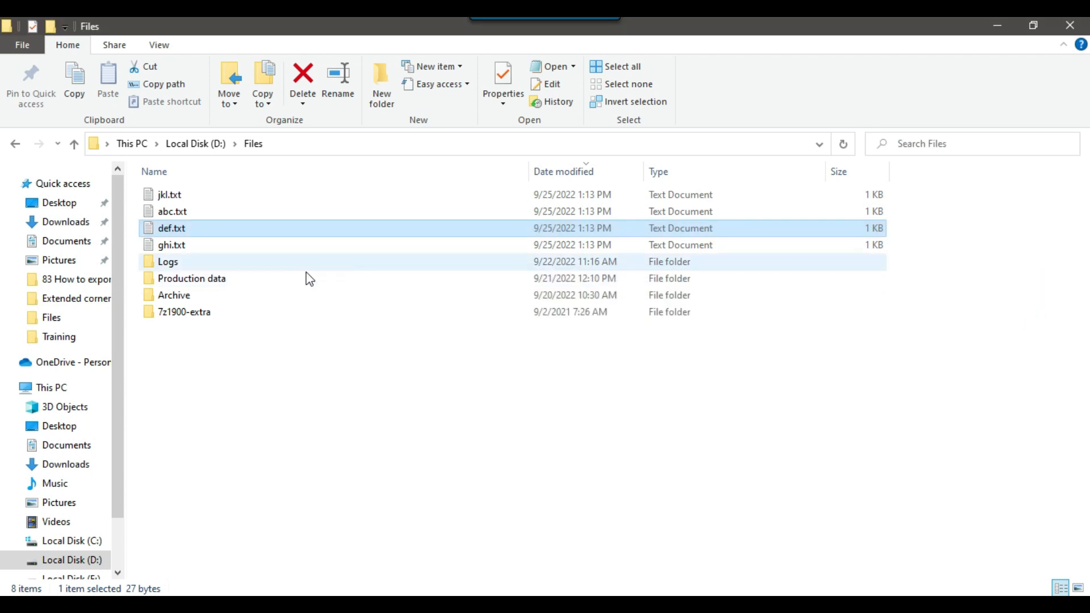
Open ghi.txt and jkl.txt one after the other, check their contents and close them.
click(179, 249)
double_click(180, 249)
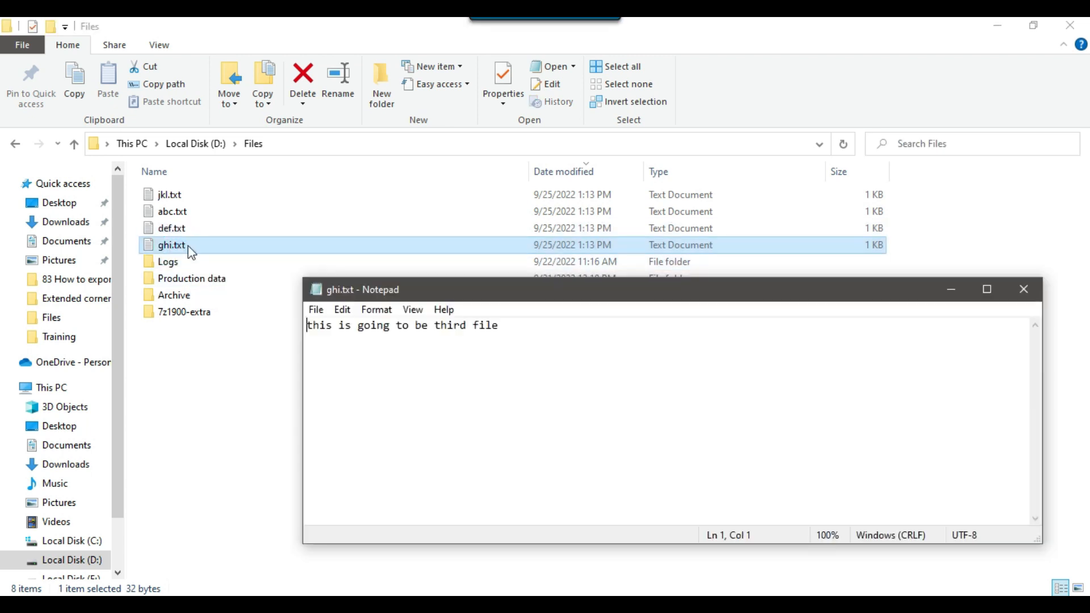
click(1023, 289)
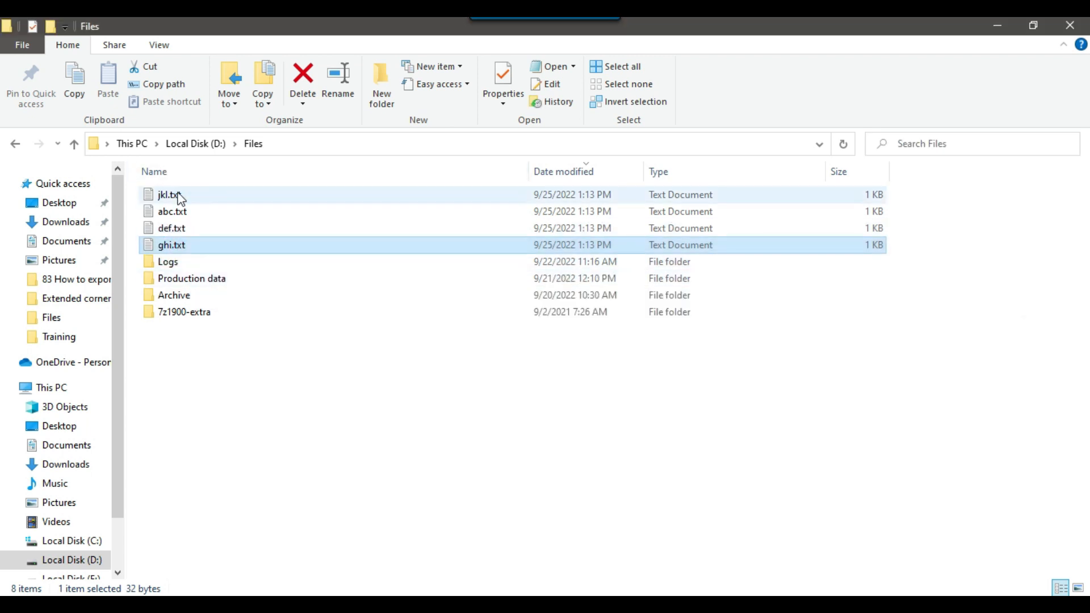
double_click(173, 195)
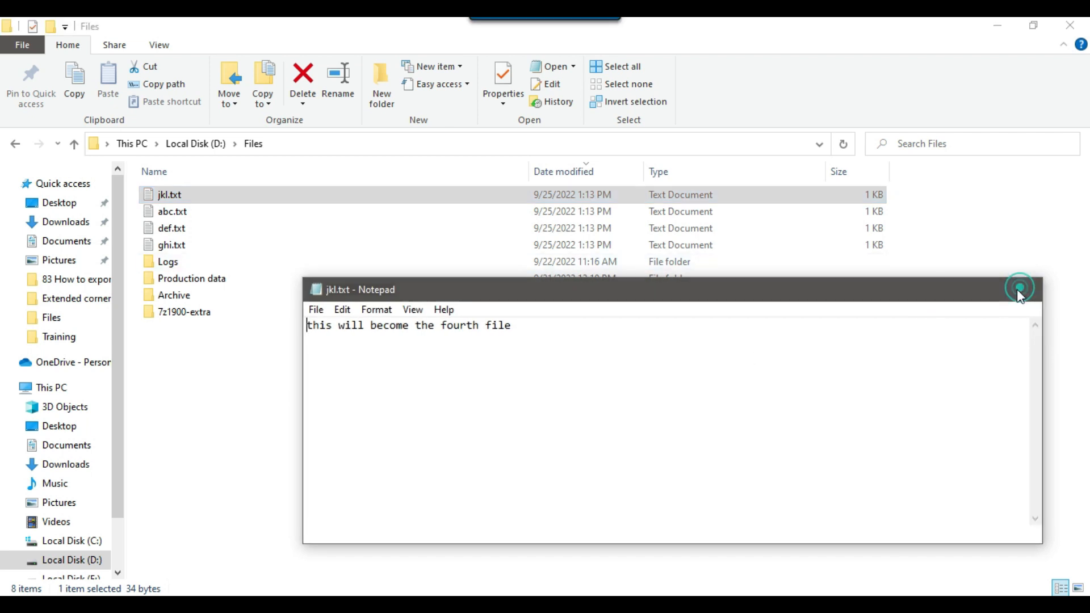
click(1021, 289)
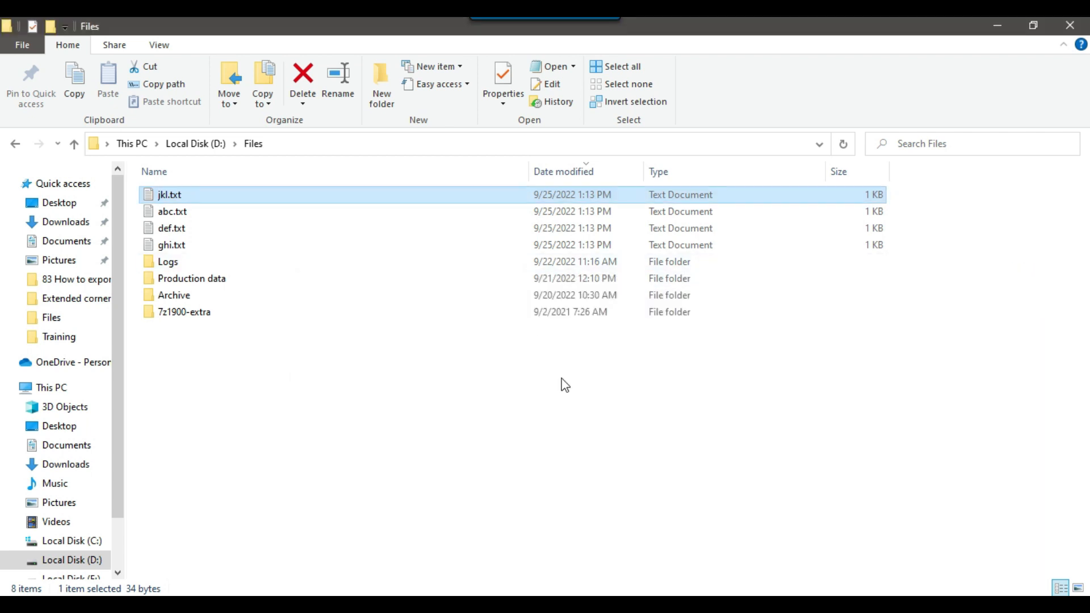
Delete the text files jkl.txt, abc.txt, def.txt and ghi.txt from D:\Files.
shift+click(179, 250)
key(Delete)
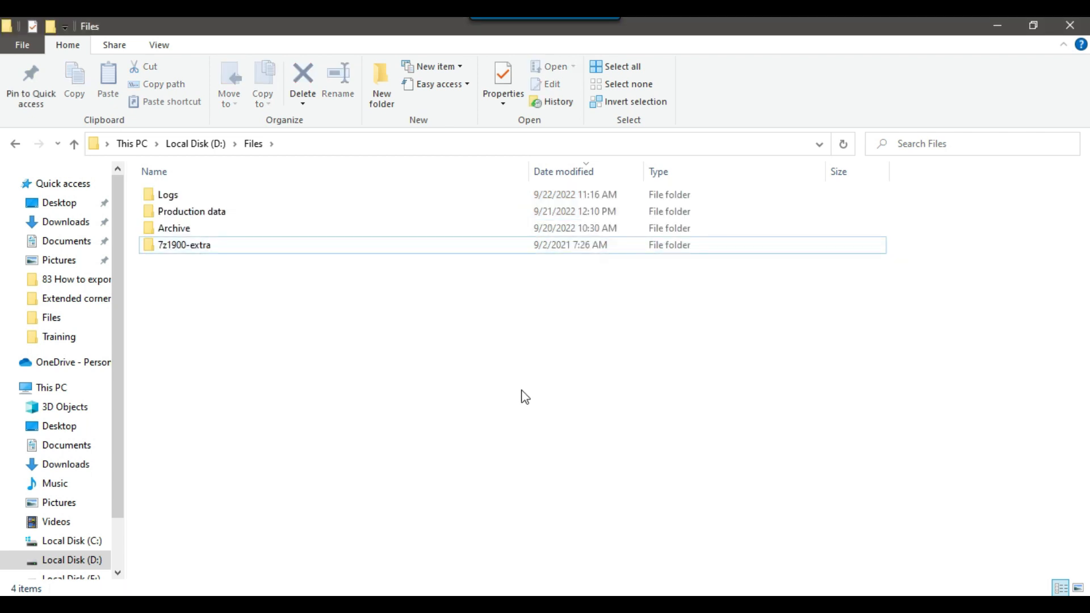
Switch to SQL Server Management Studio, run select * from mydata and check the rows with Fileid 3 and 4.
click(642, 603)
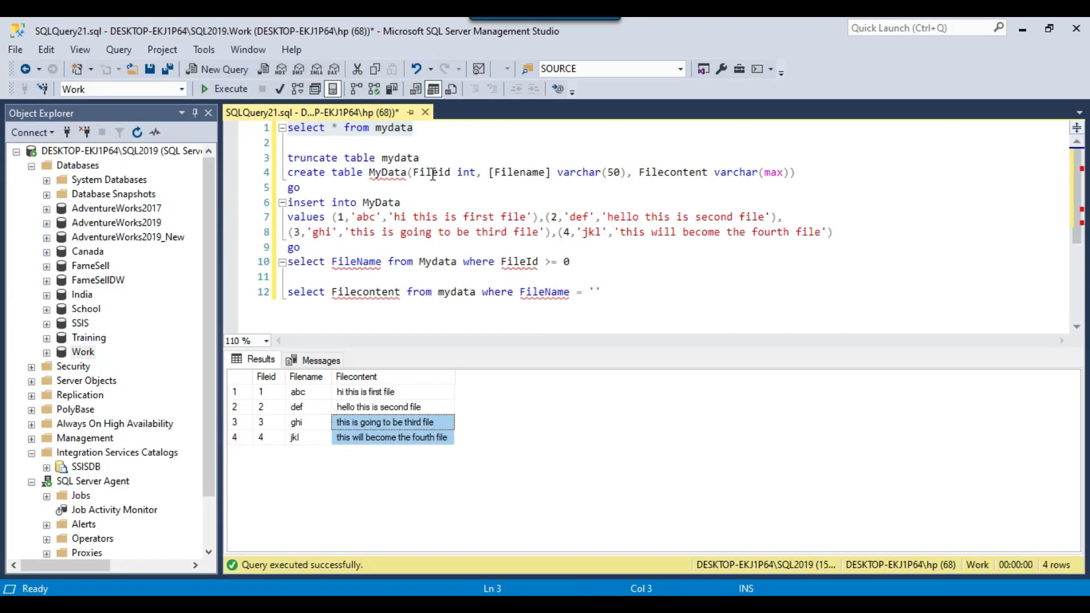
click(489, 283)
drag(438, 128, 283, 127)
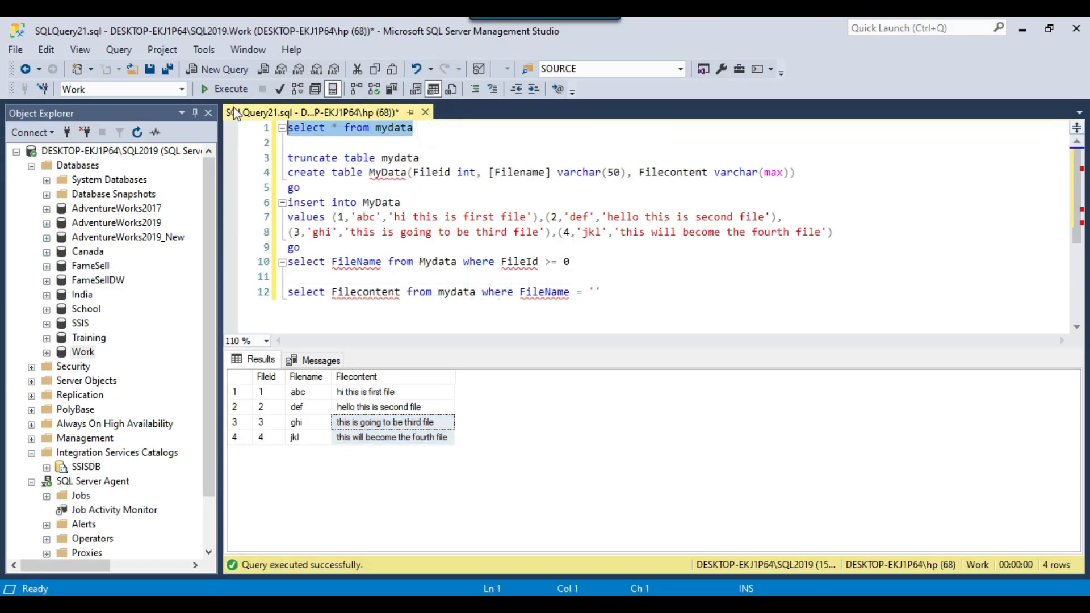
click(224, 88)
click(264, 423)
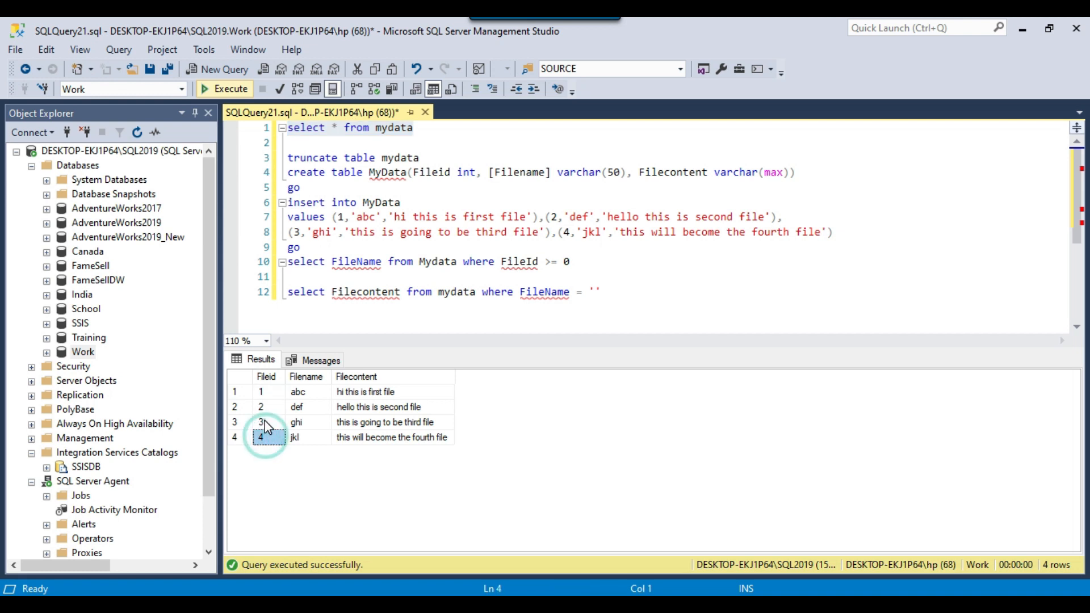
drag(267, 426, 299, 438)
Change the FileName query's filter to FileId >= 3, run only that query and review the returned file names.
click(574, 262)
key(BackSpace)
text(3)
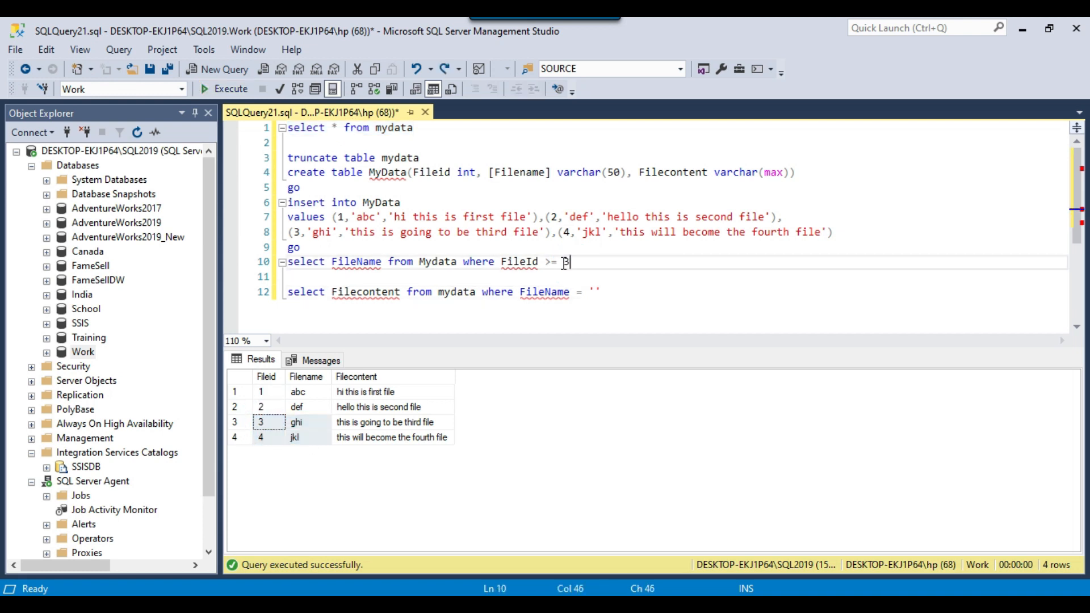
key(shift+Home)
key(F5)
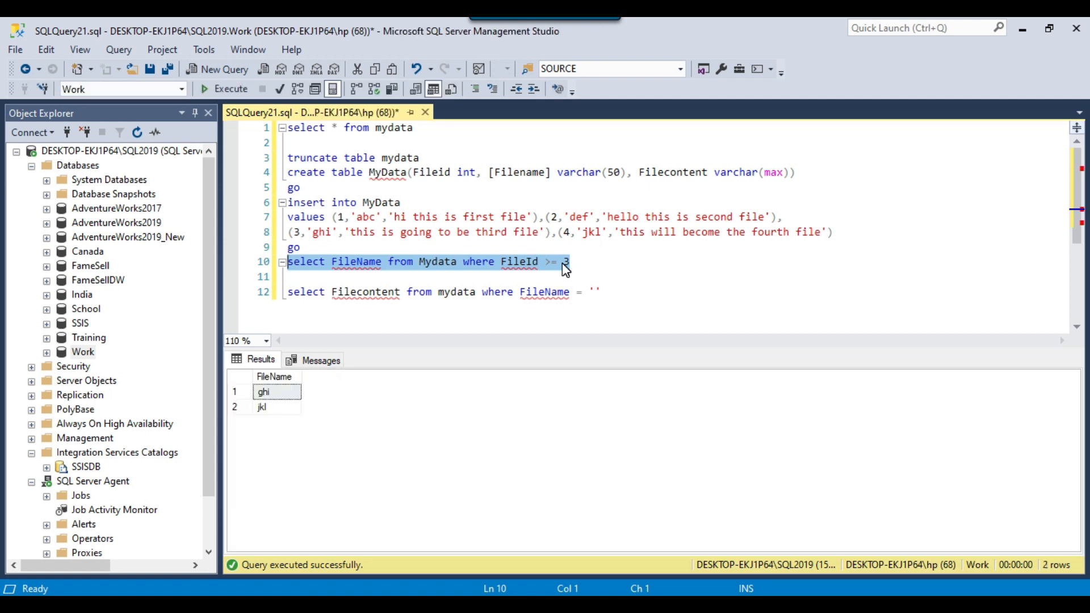
drag(265, 404, 267, 396)
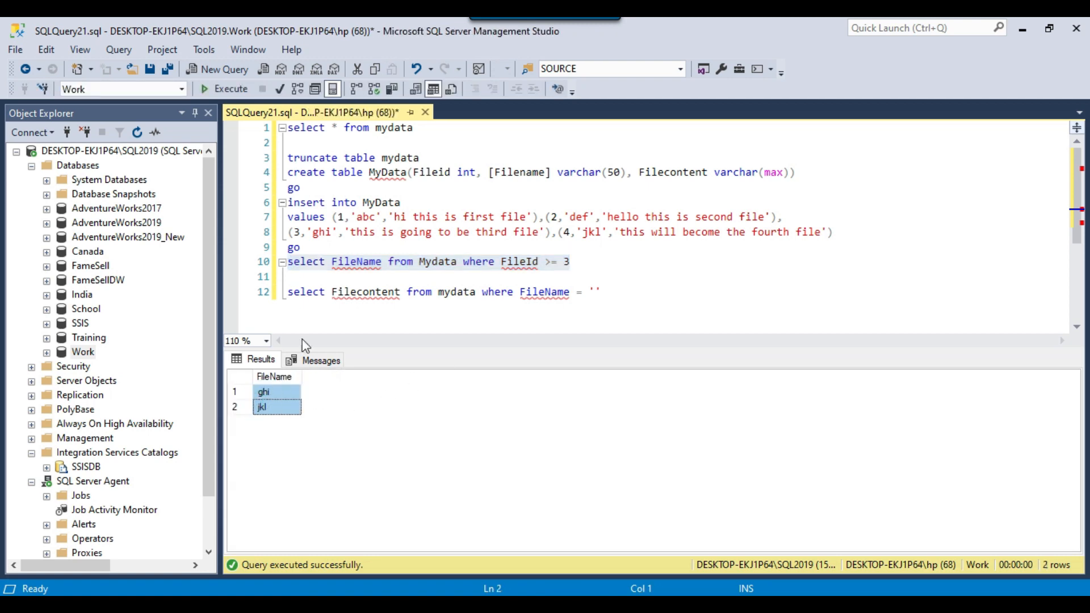
click(350, 279)
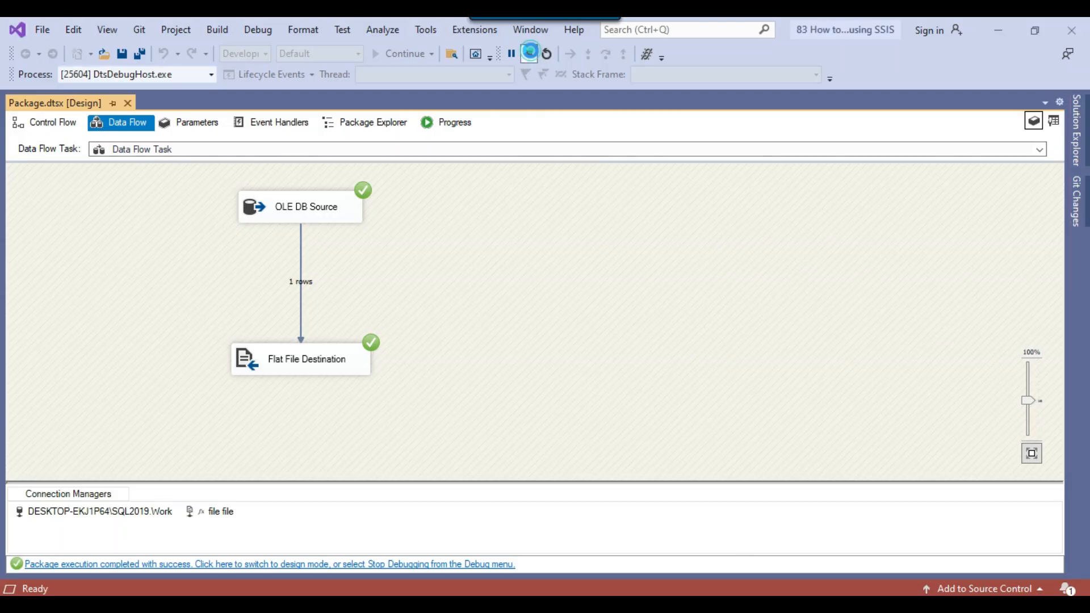
In Visual Studio, stop debugging, set the package's Id variable to 3 and run the package again.
click(529, 53)
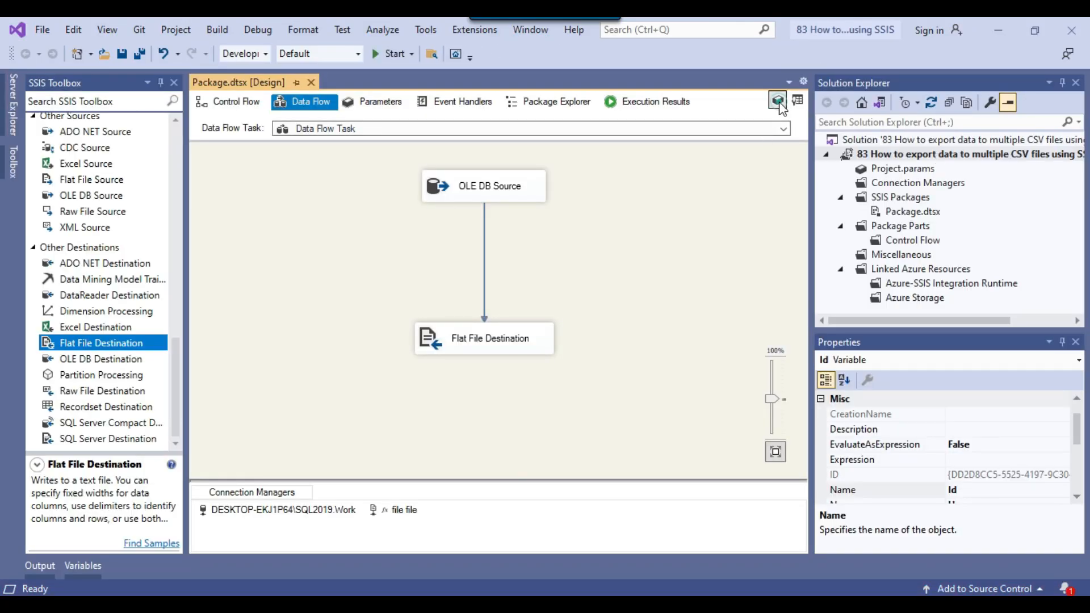
click(778, 102)
click(489, 483)
click(476, 484)
text(3)
click(391, 53)
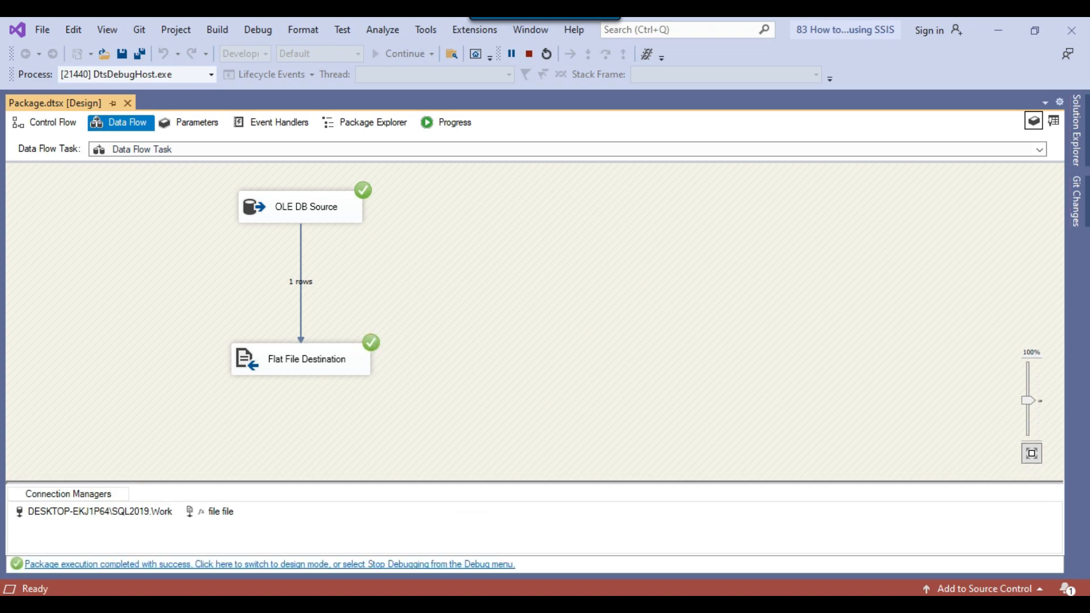
Switch to File Explorer, check the newly exported files in D:\Files and read the content of ghi.txt.
click(392, 608)
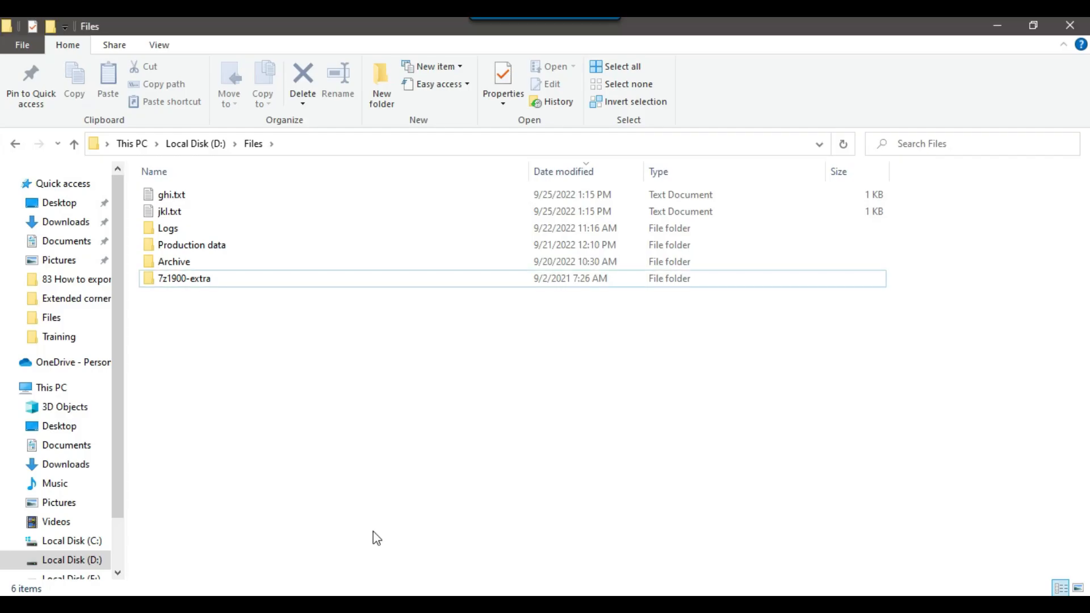
double_click(169, 195)
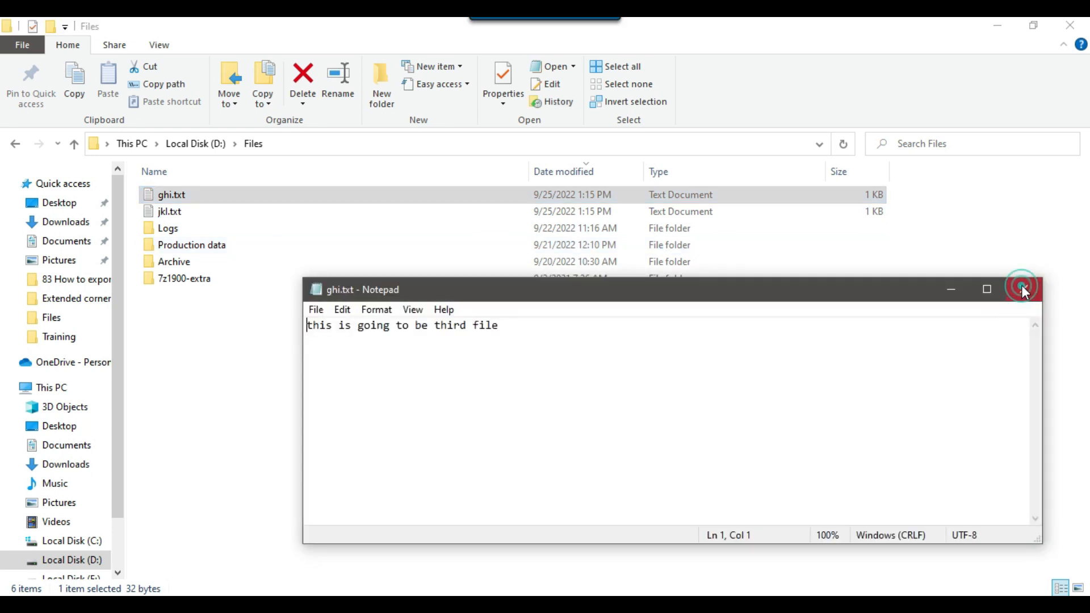
click(1021, 289)
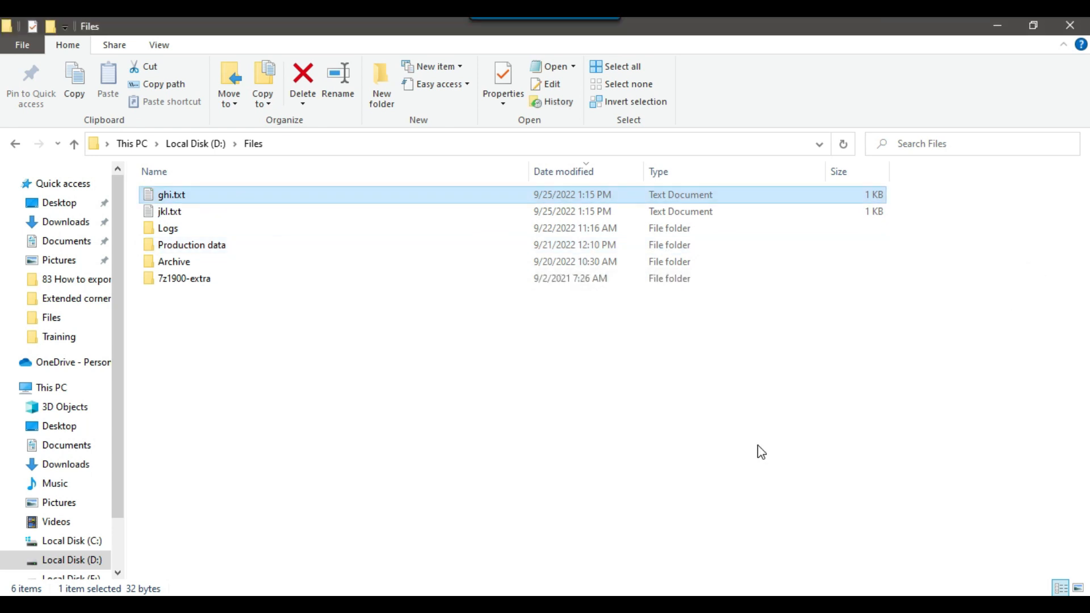